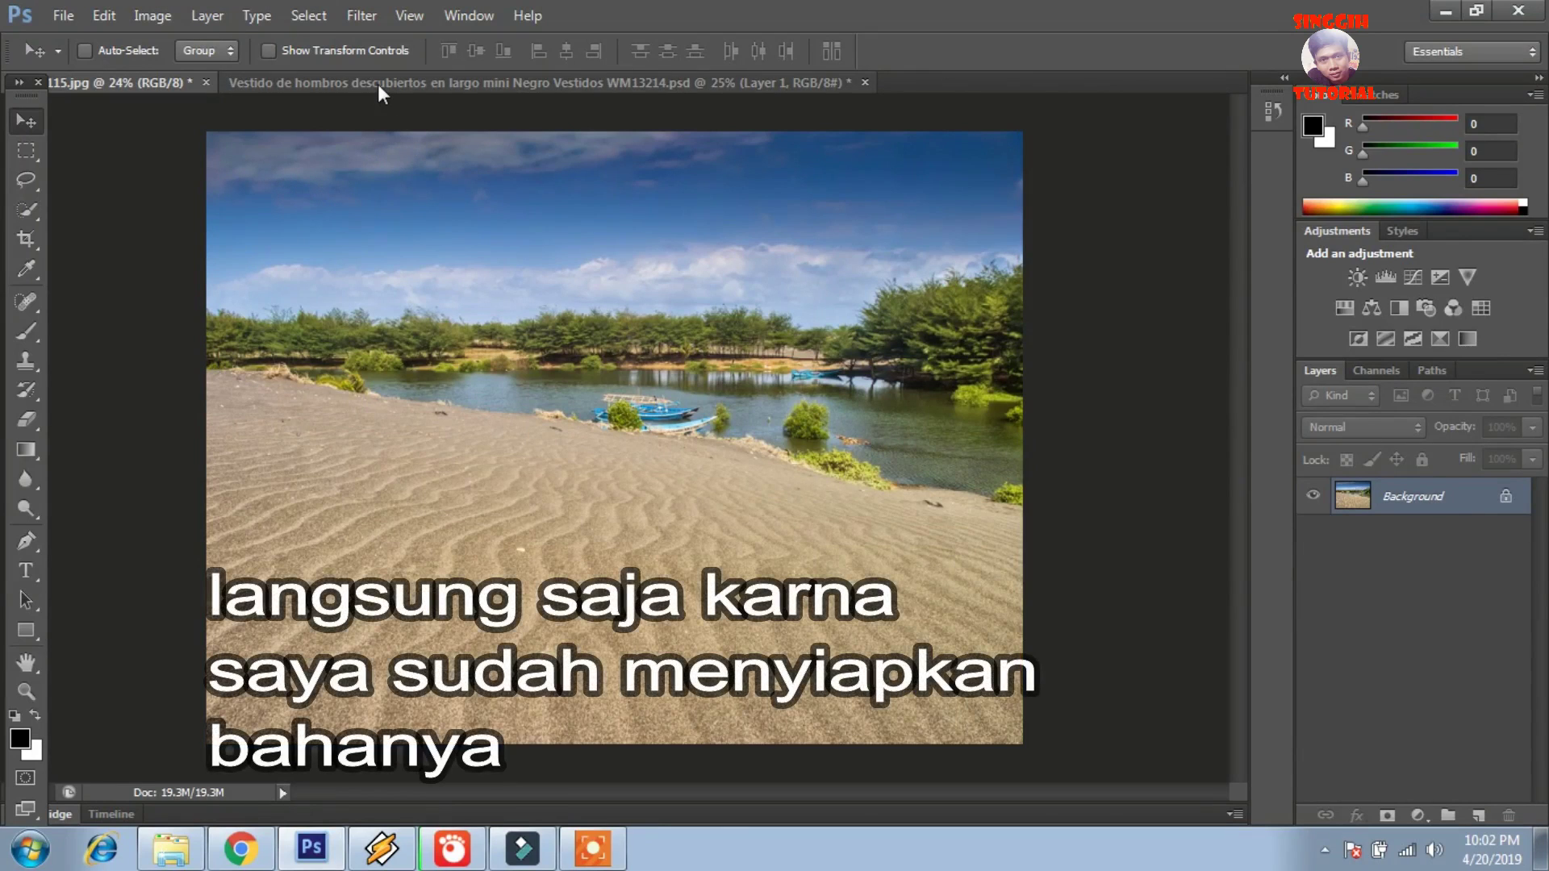
Copy the cut-out woman in the black dress from the Vestido PSD document into the 115.jpg beach photo
{"action": "left_click", "coordinate": [378, 84]}
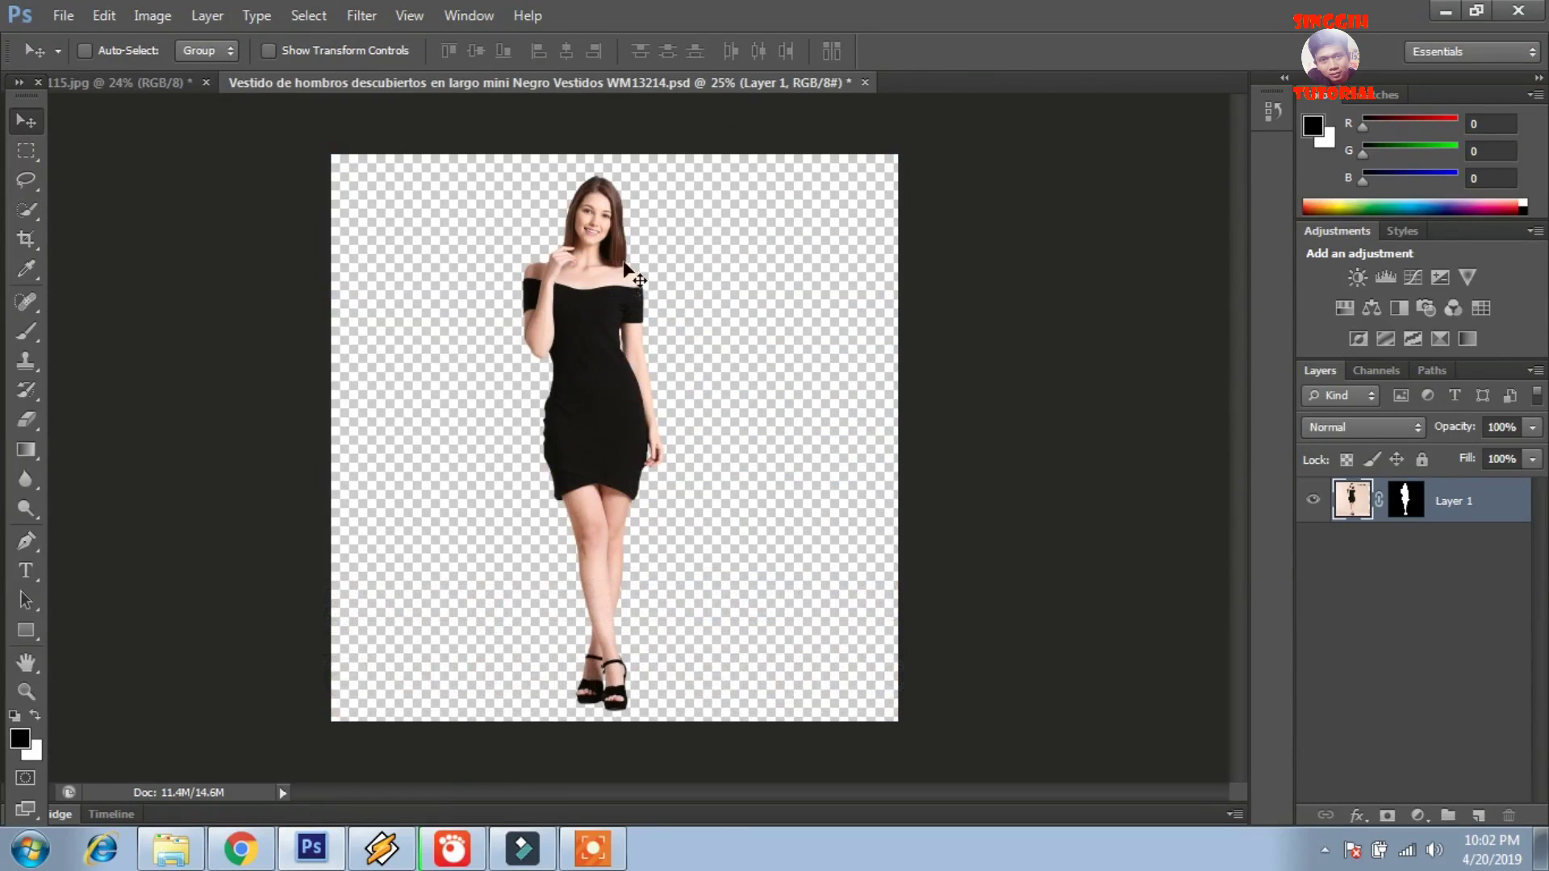
{"action": "left_click_drag", "start_coordinate": [603, 84], "coordinate": [603, 160]}
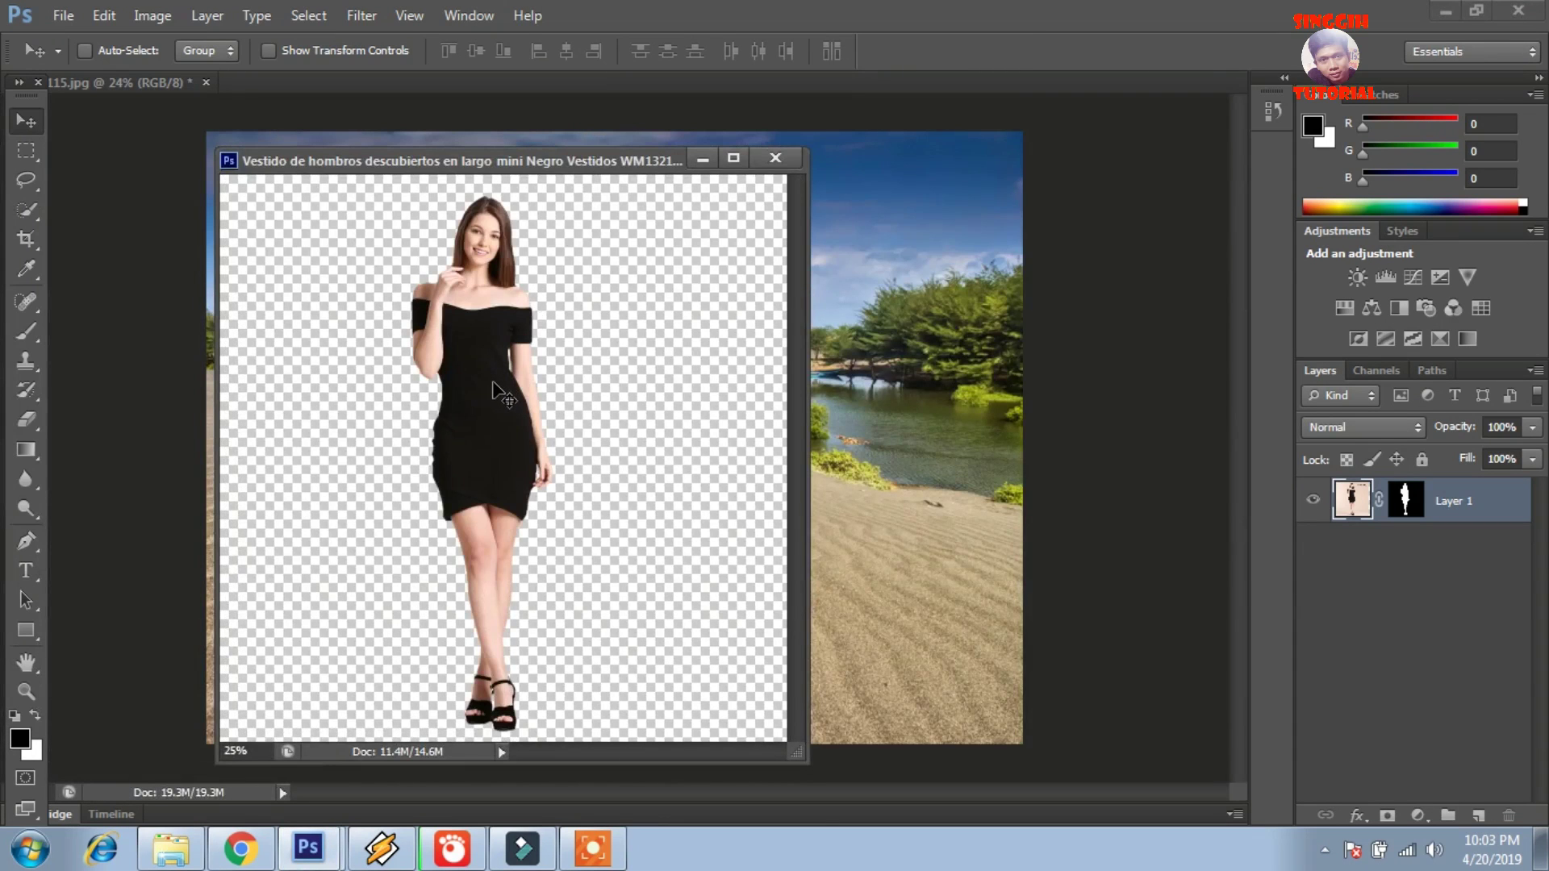
{"action": "left_click_drag", "start_coordinate": [494, 386], "coordinate": [856, 378]}
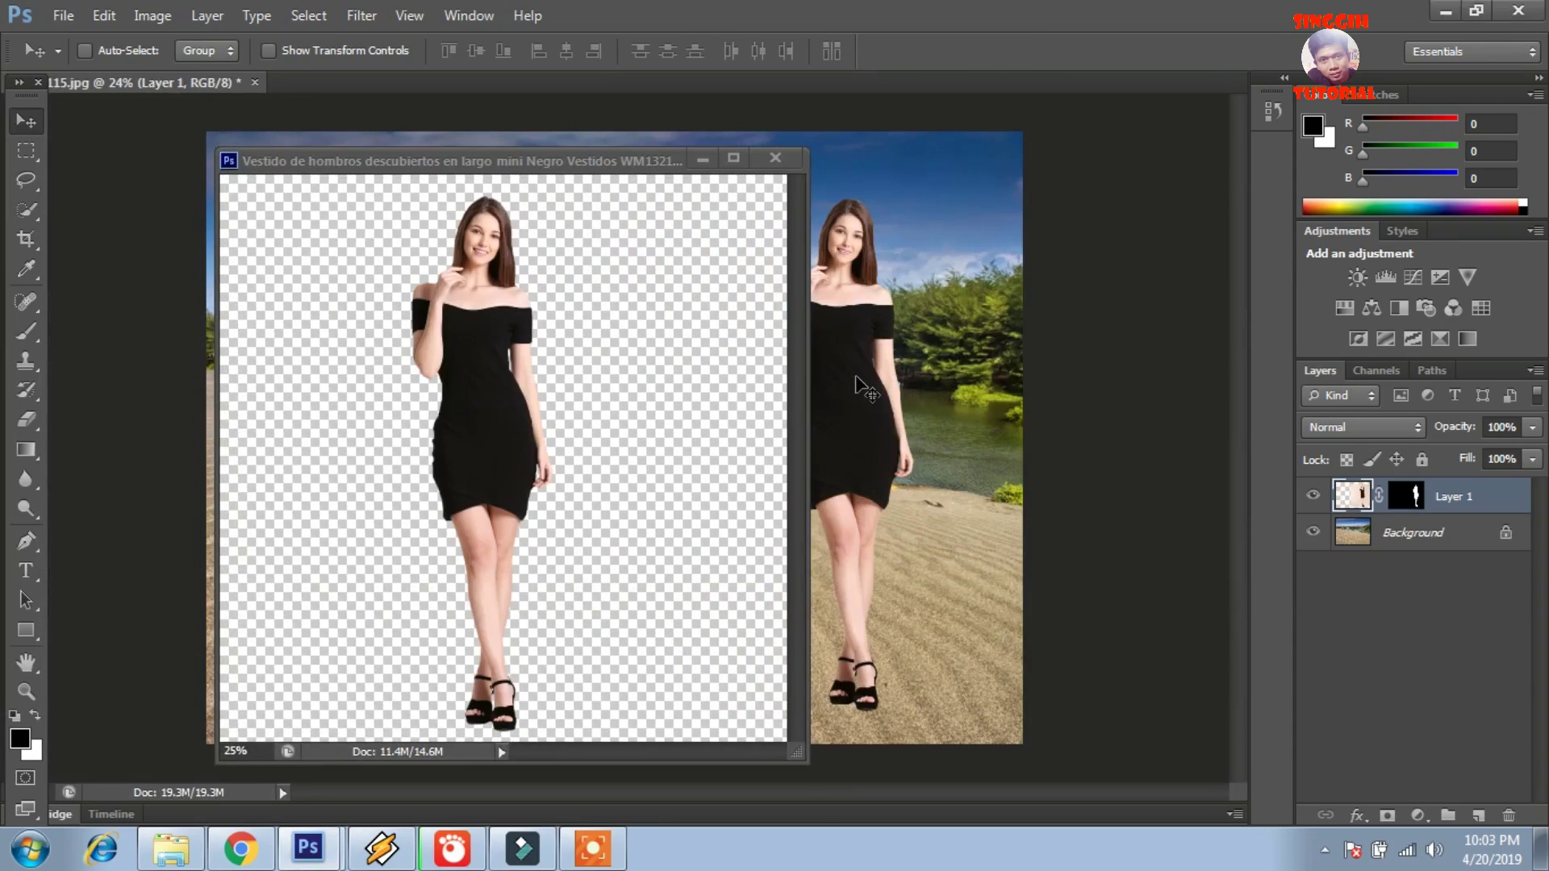
{"action": "left_click_drag", "start_coordinate": [513, 171], "coordinate": [618, 85]}
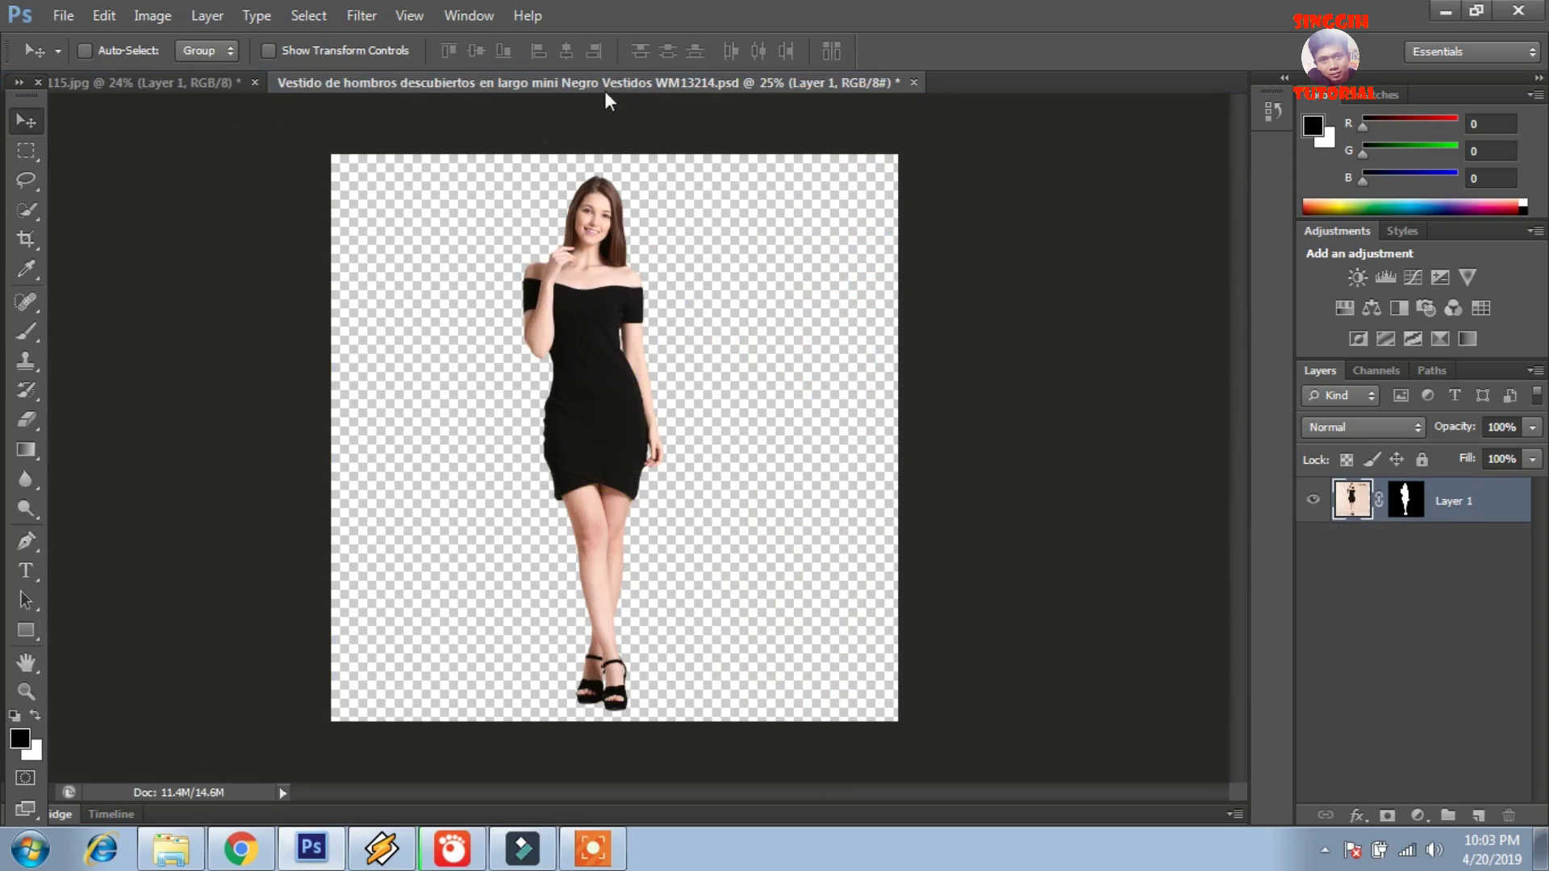
{"action": "left_click", "coordinate": [192, 81]}
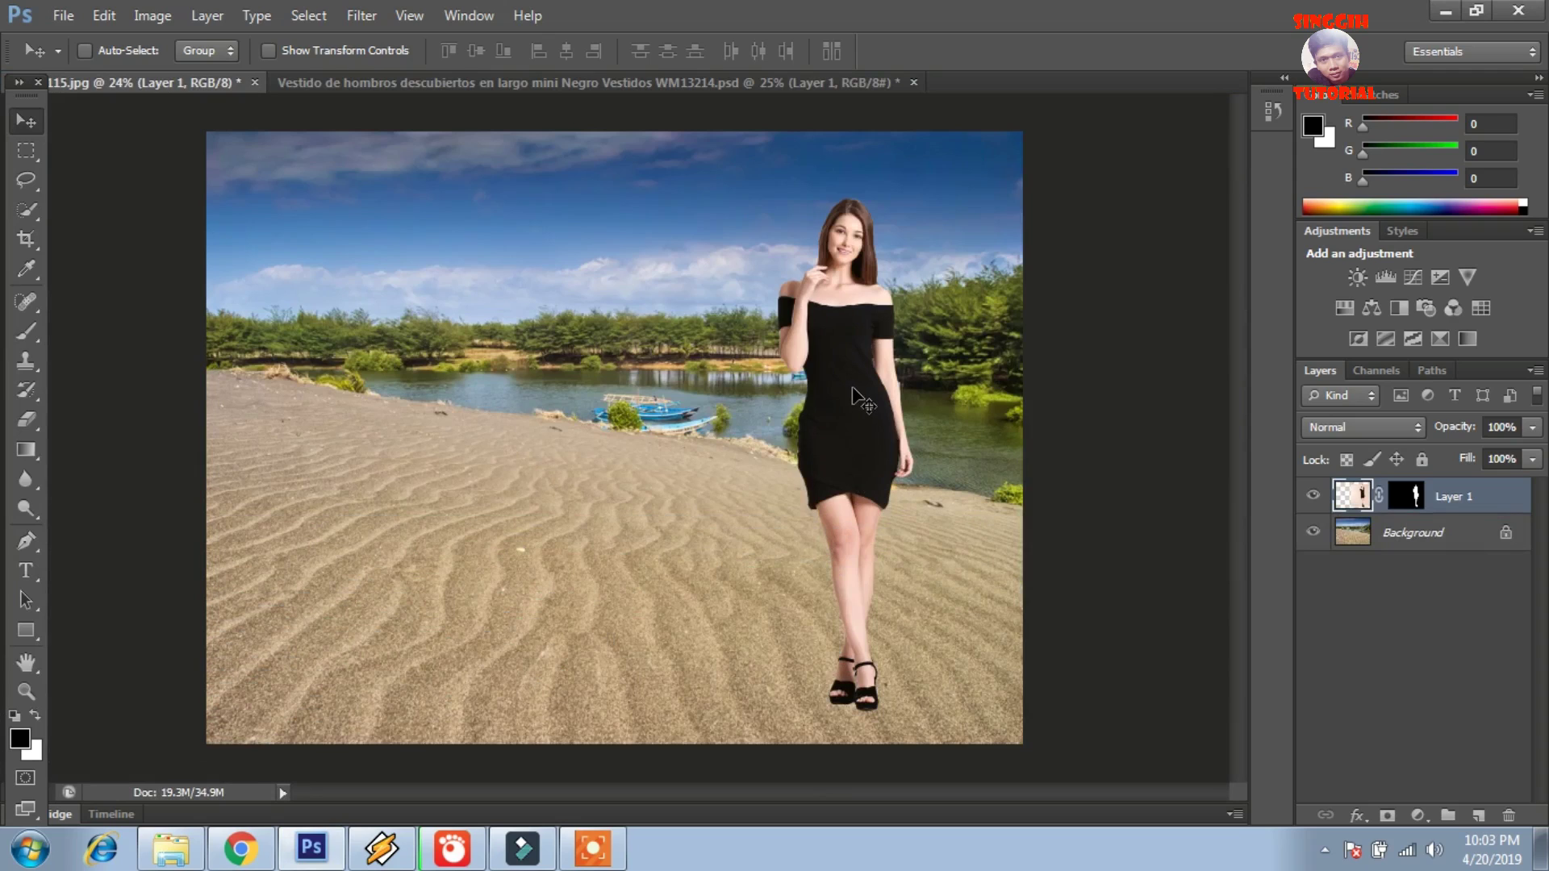
Move the woman to the middle of the beach and scale her proportionally to about 85%, with her feet on the sand
{"action": "left_click_drag", "start_coordinate": [857, 395], "coordinate": [587, 354]}
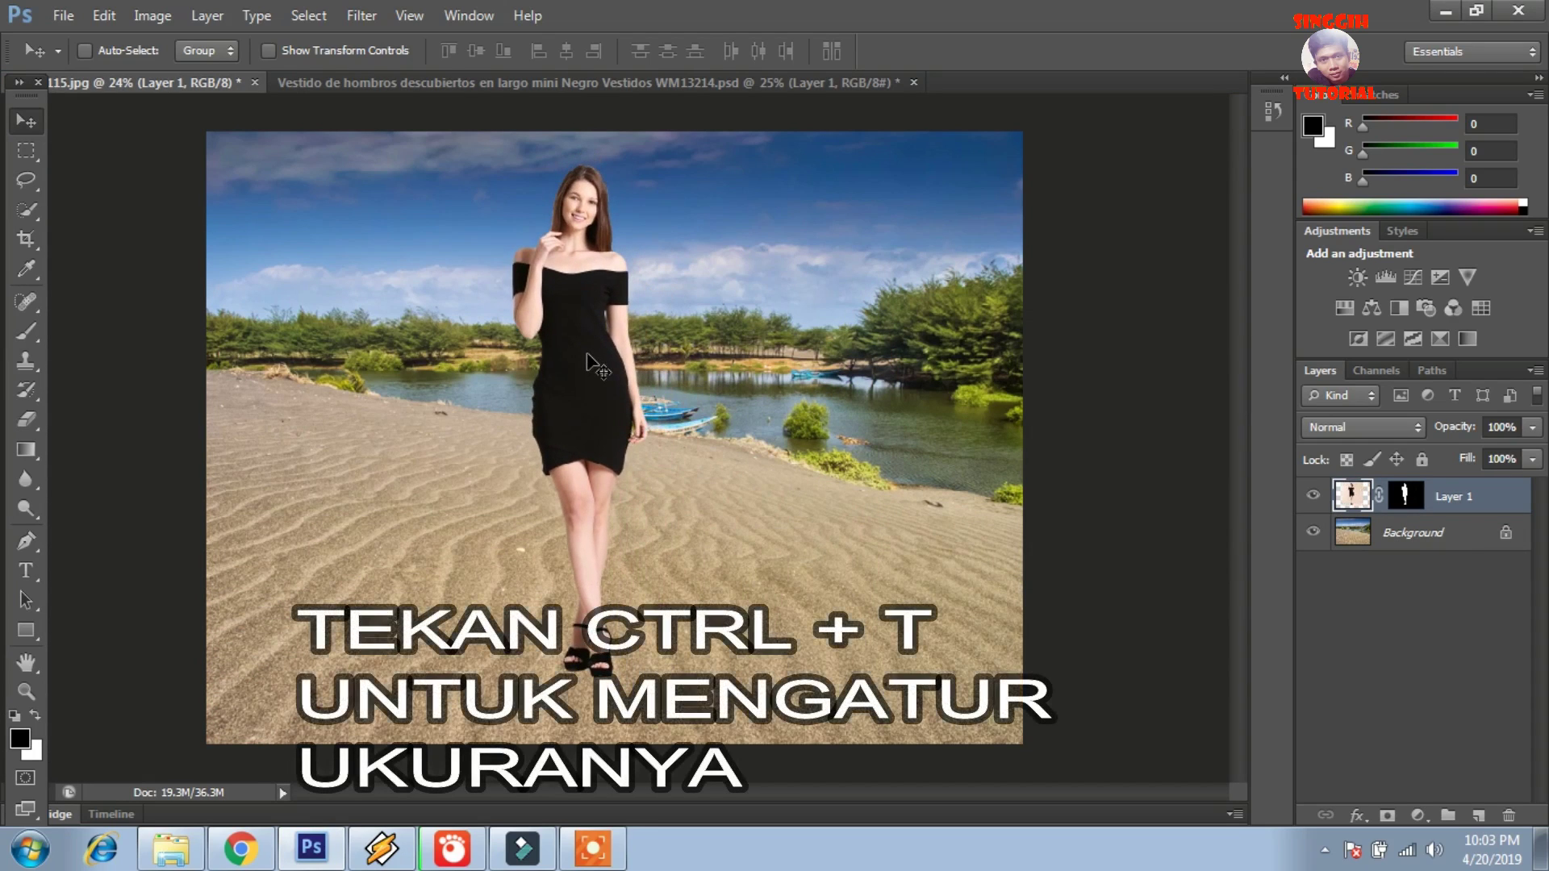
{"action": "key", "text": "ctrl+t"}
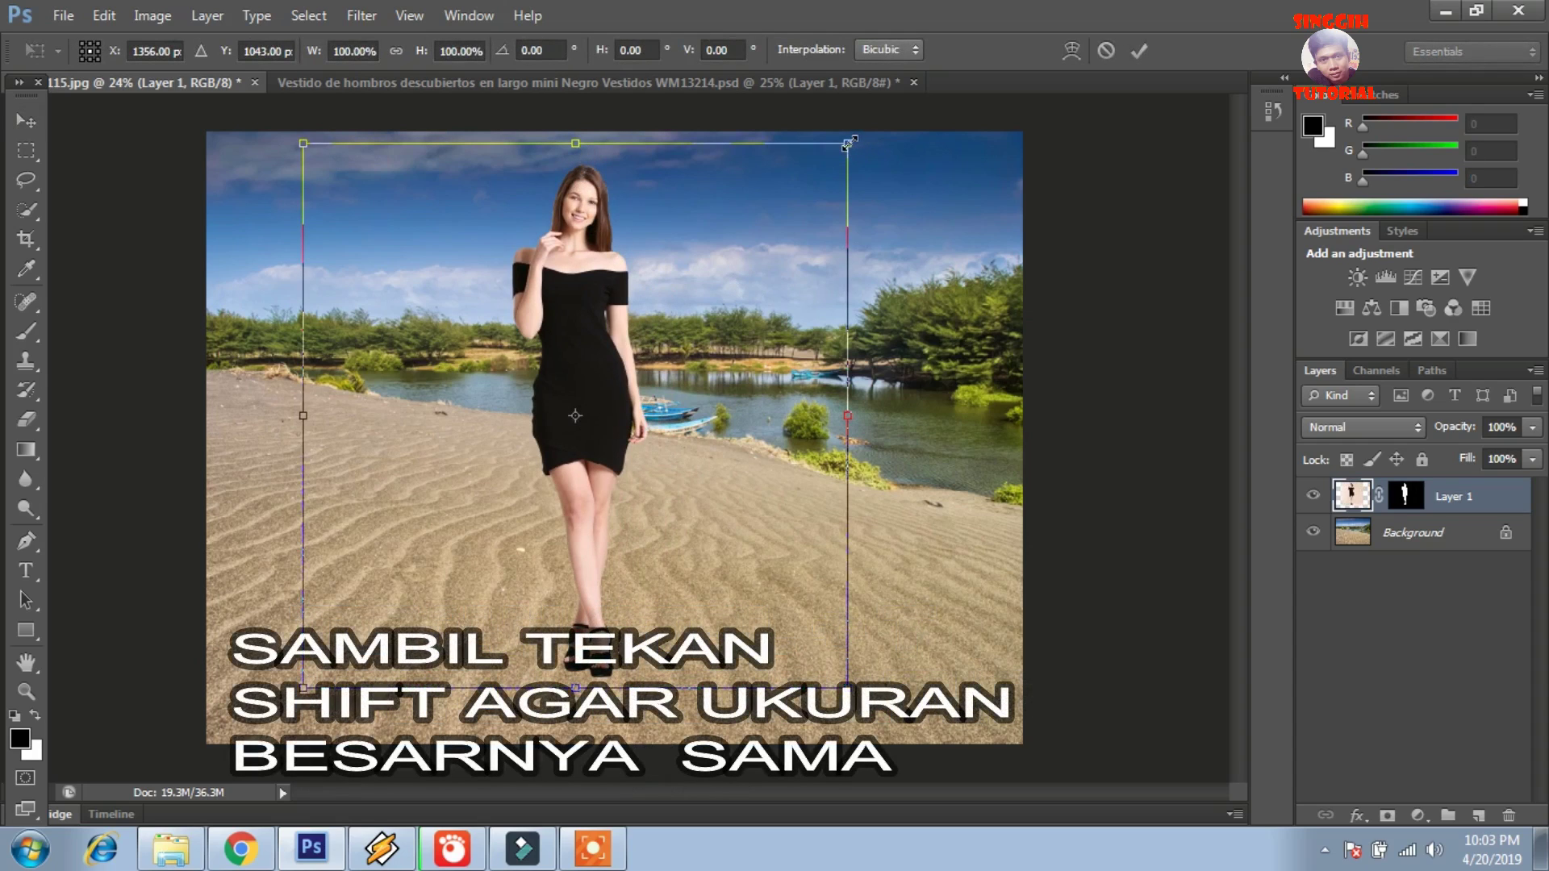
{"action": "left_click_drag", "start_coordinate": [849, 144], "coordinate": [749, 275]}
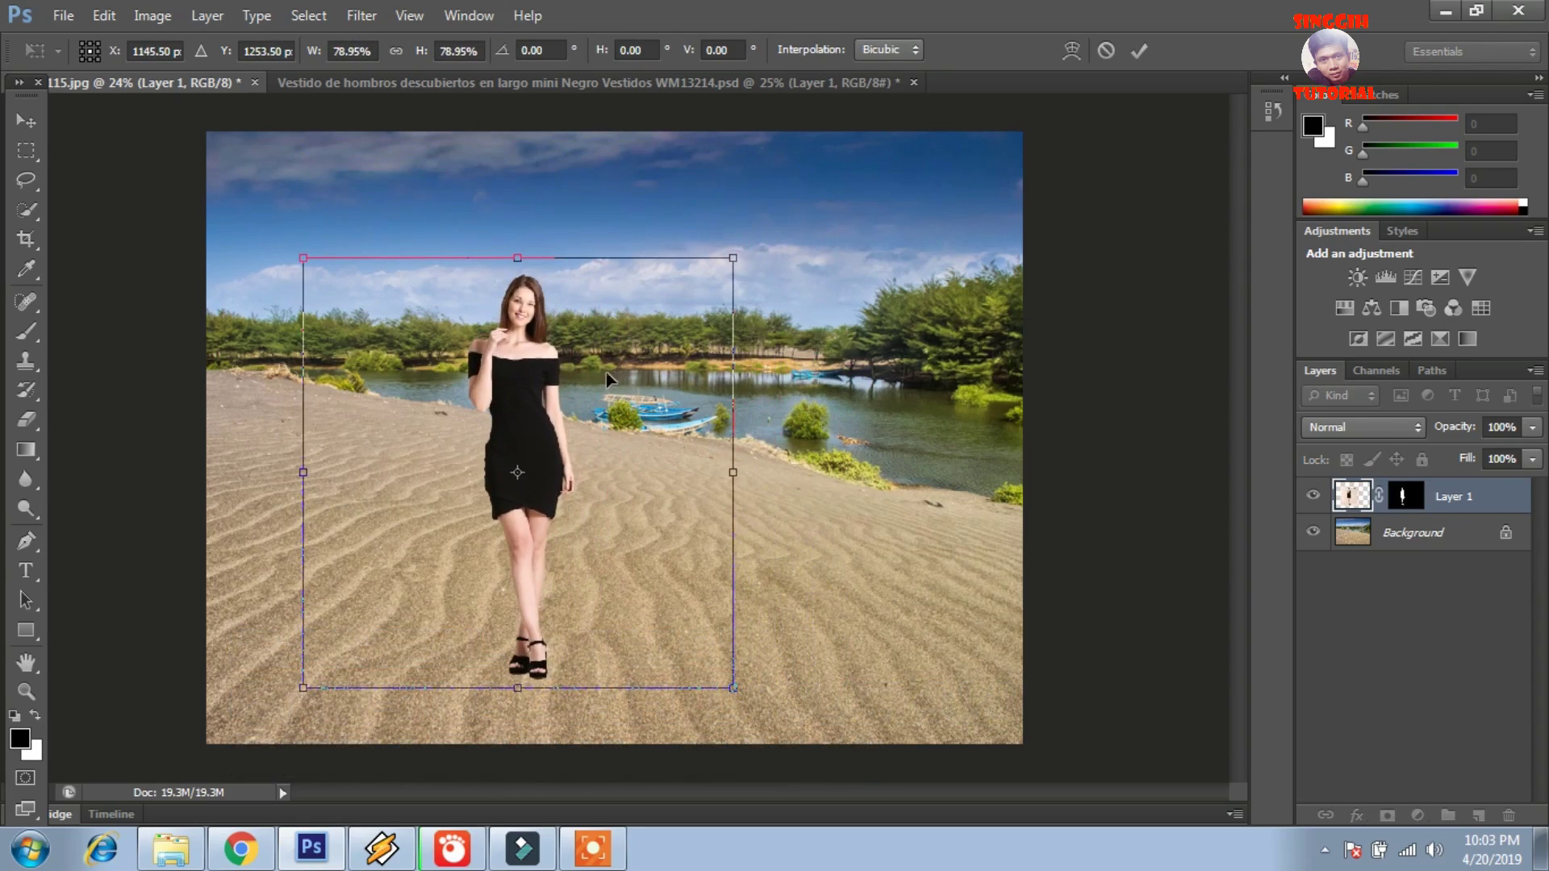
{"action": "left_click_drag", "start_coordinate": [606, 373], "coordinate": [663, 350]}
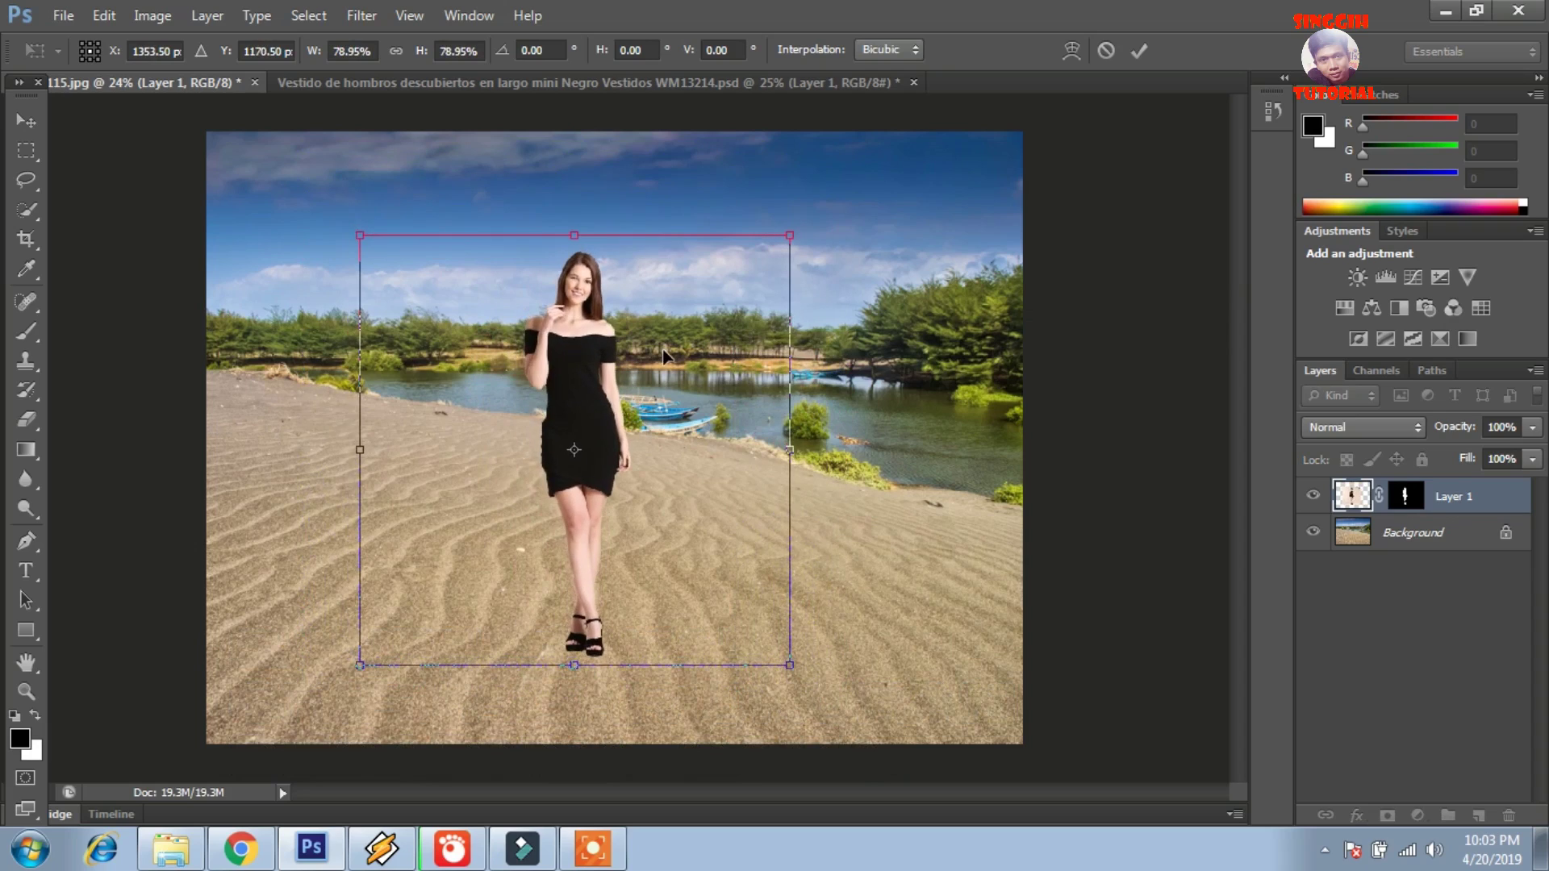
{"action": "left_click_drag", "start_coordinate": [789, 235], "coordinate": [825, 209]}
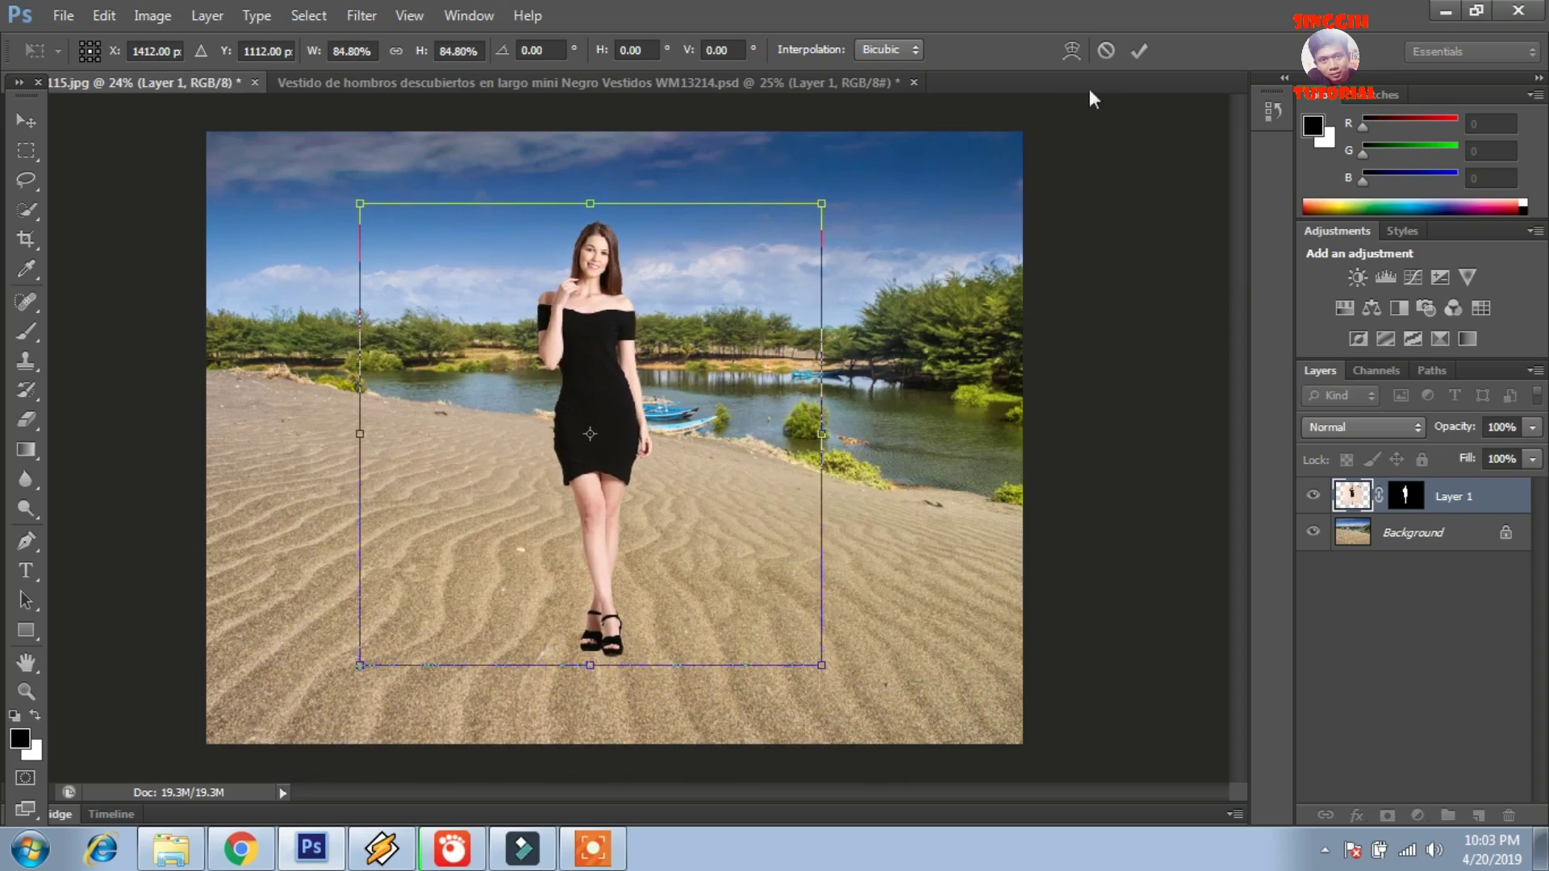
{"action": "left_click", "coordinate": [1136, 52]}
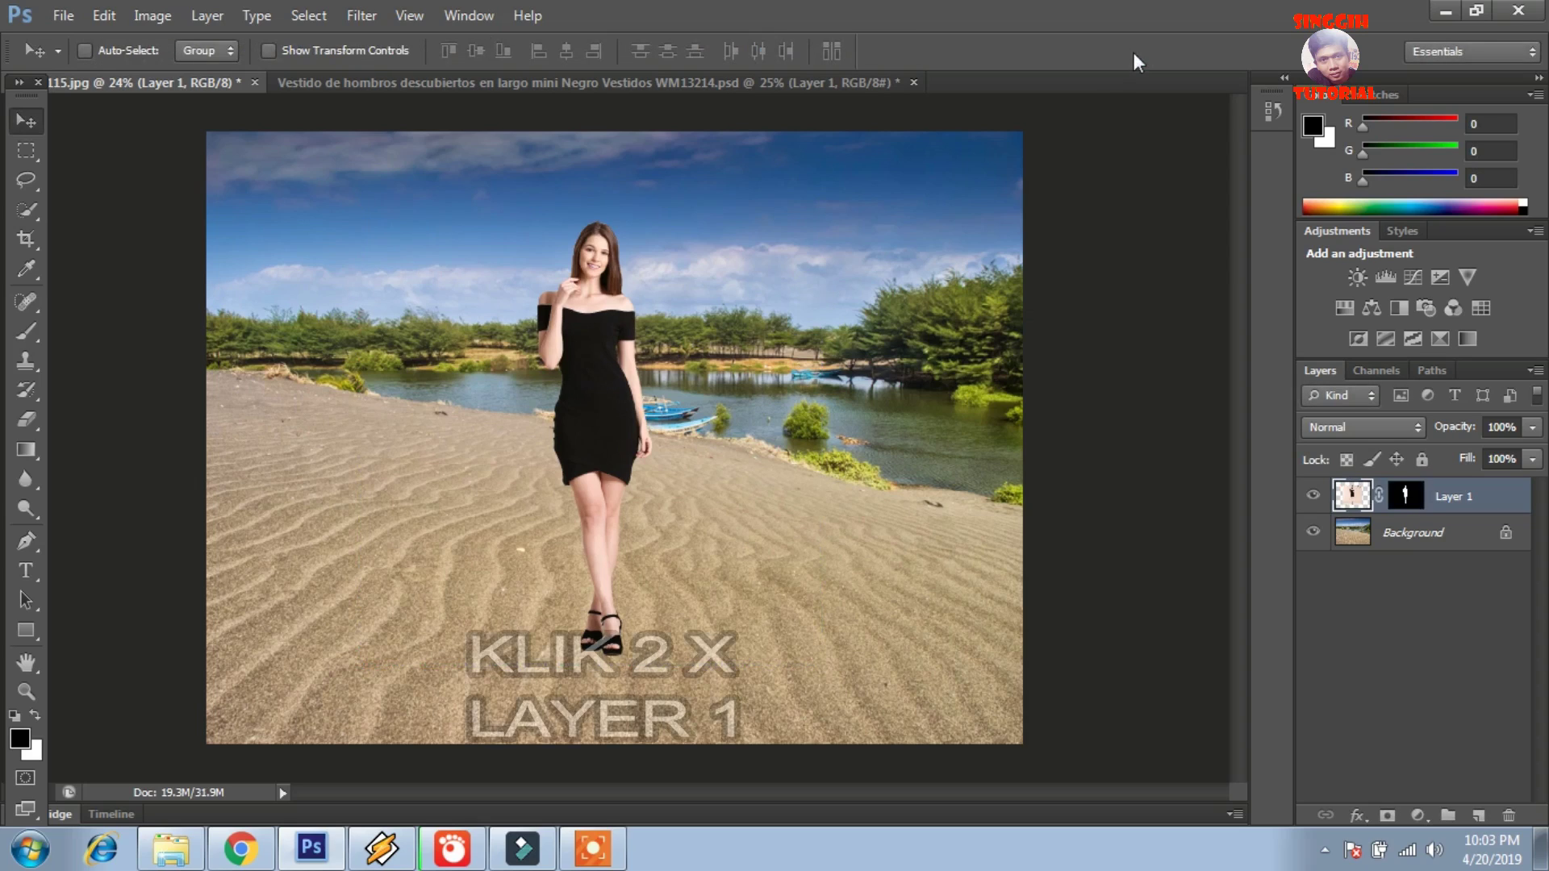
Add a Drop Shadow effect to Layer 1 with its opacity raised to 97%
{"action": "double_click", "coordinate": [1340, 500]}
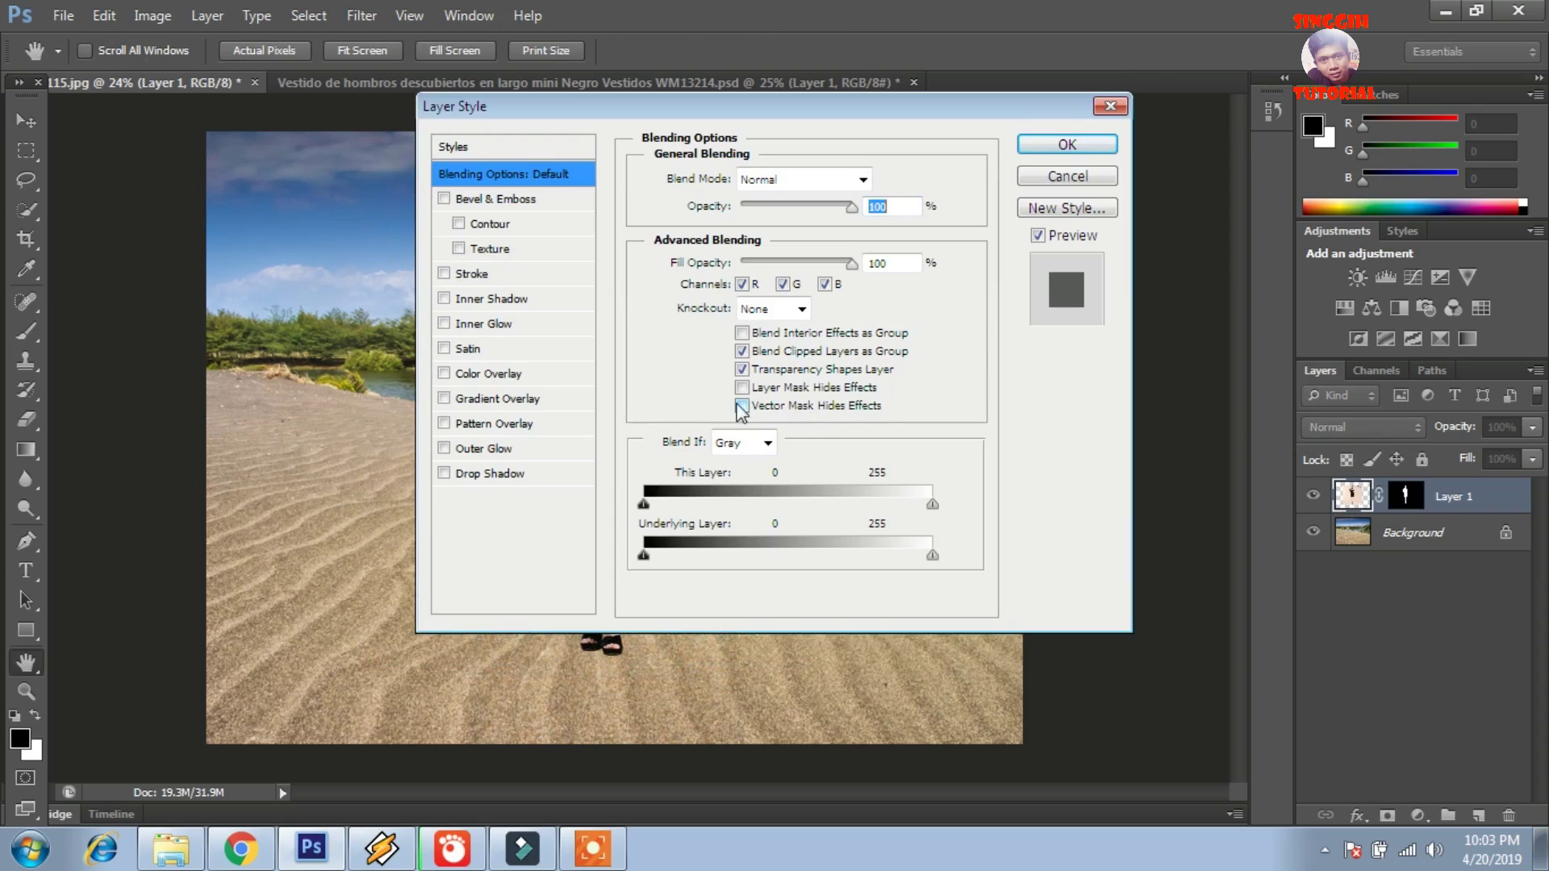
{"action": "left_click", "coordinate": [485, 478]}
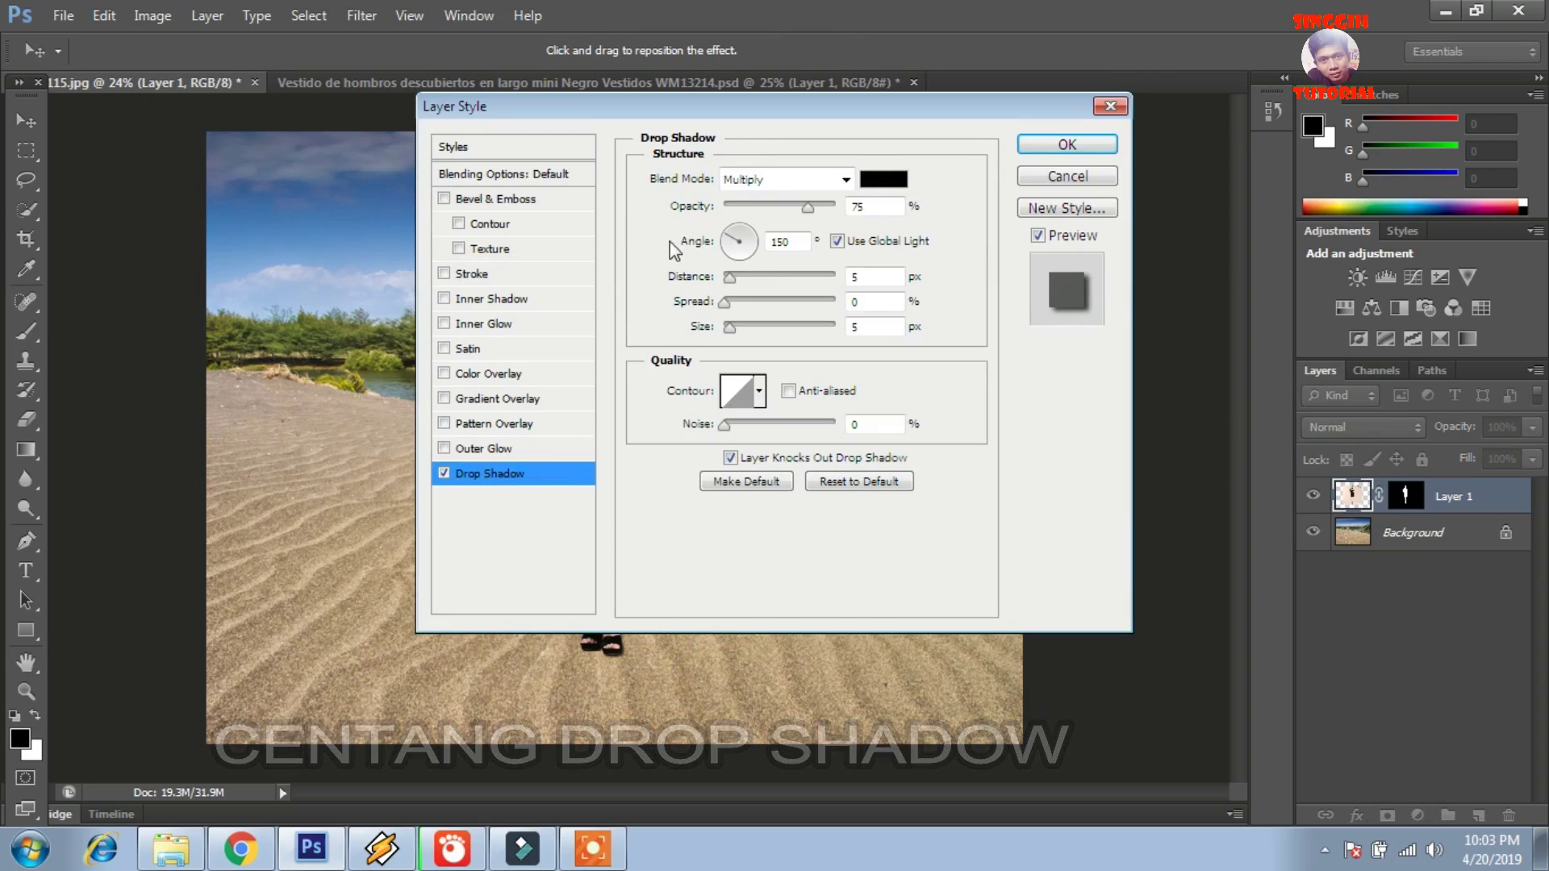
{"action": "left_click_drag", "start_coordinate": [807, 210], "coordinate": [835, 208]}
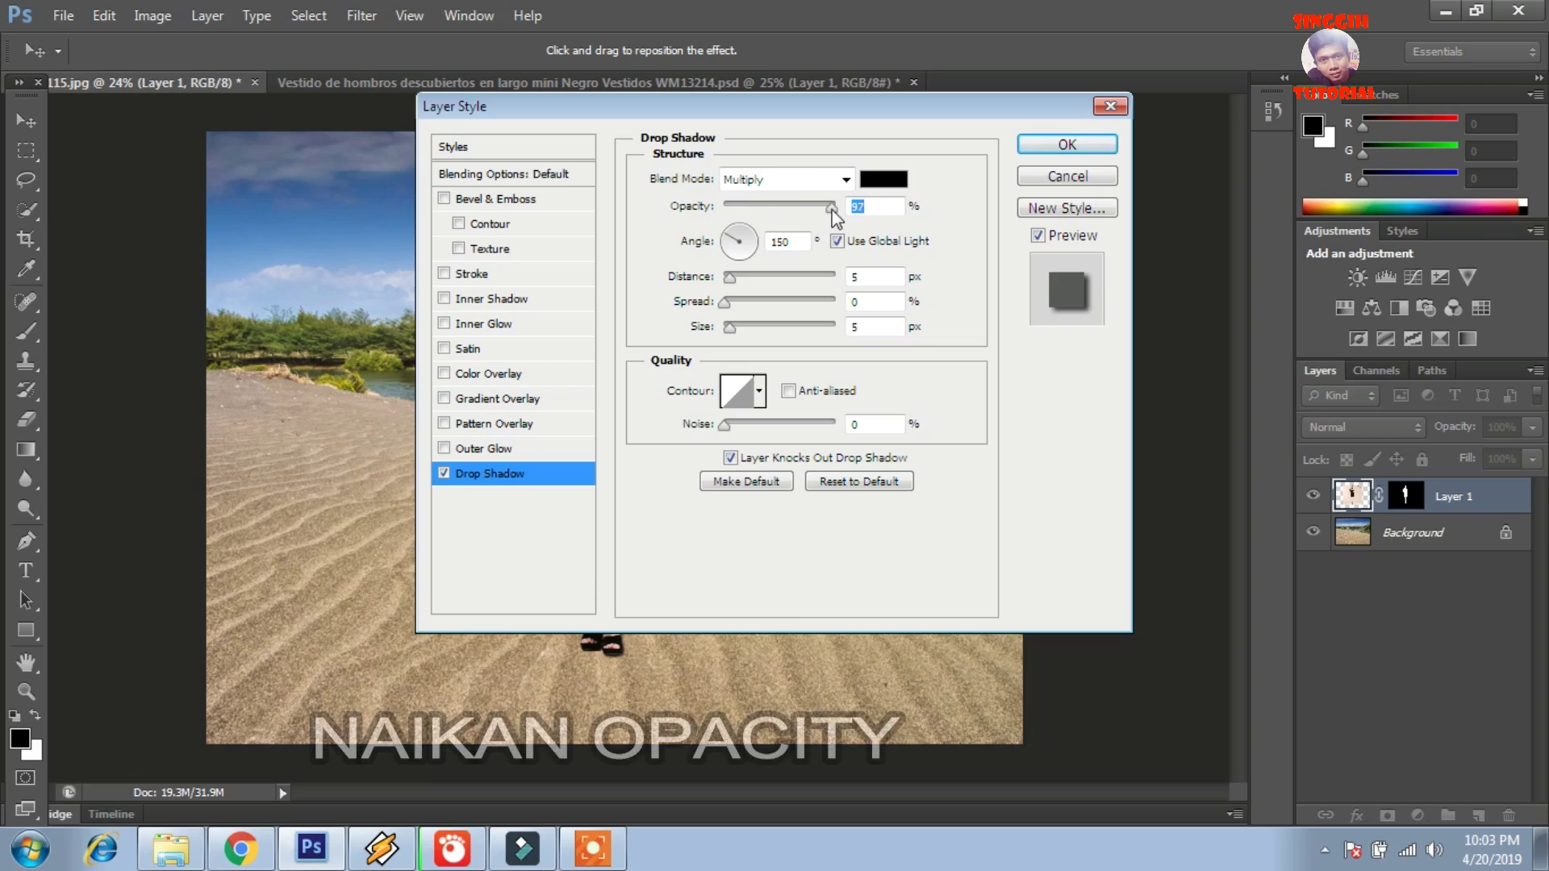
{"action": "left_click", "coordinate": [1061, 146]}
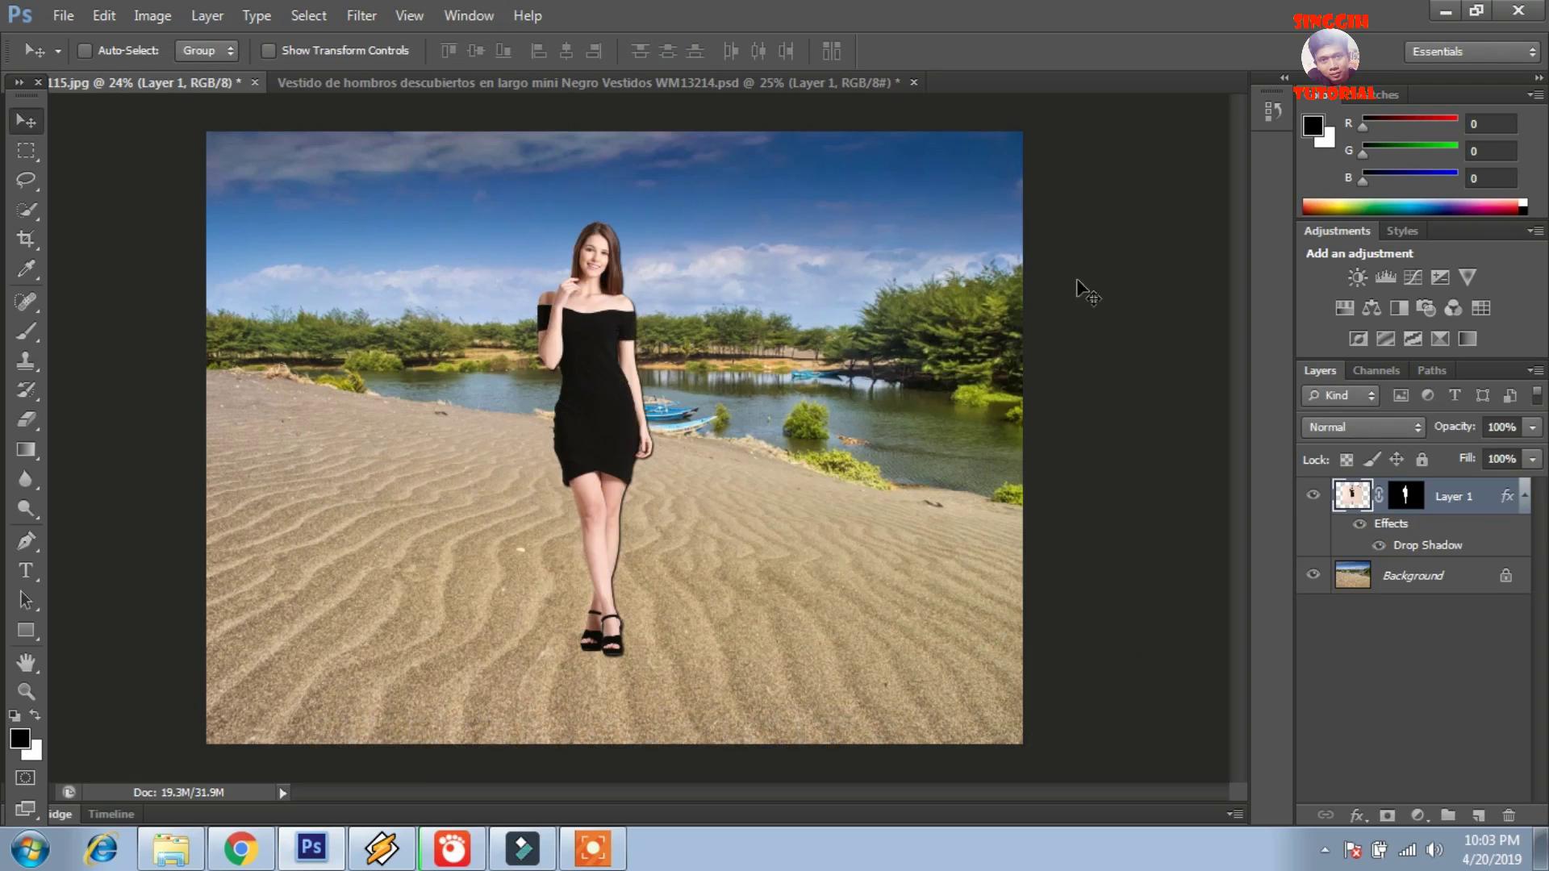
Convert Layer 1's drop shadow effect into a separate layer
{"action": "right_click", "coordinate": [1506, 498]}
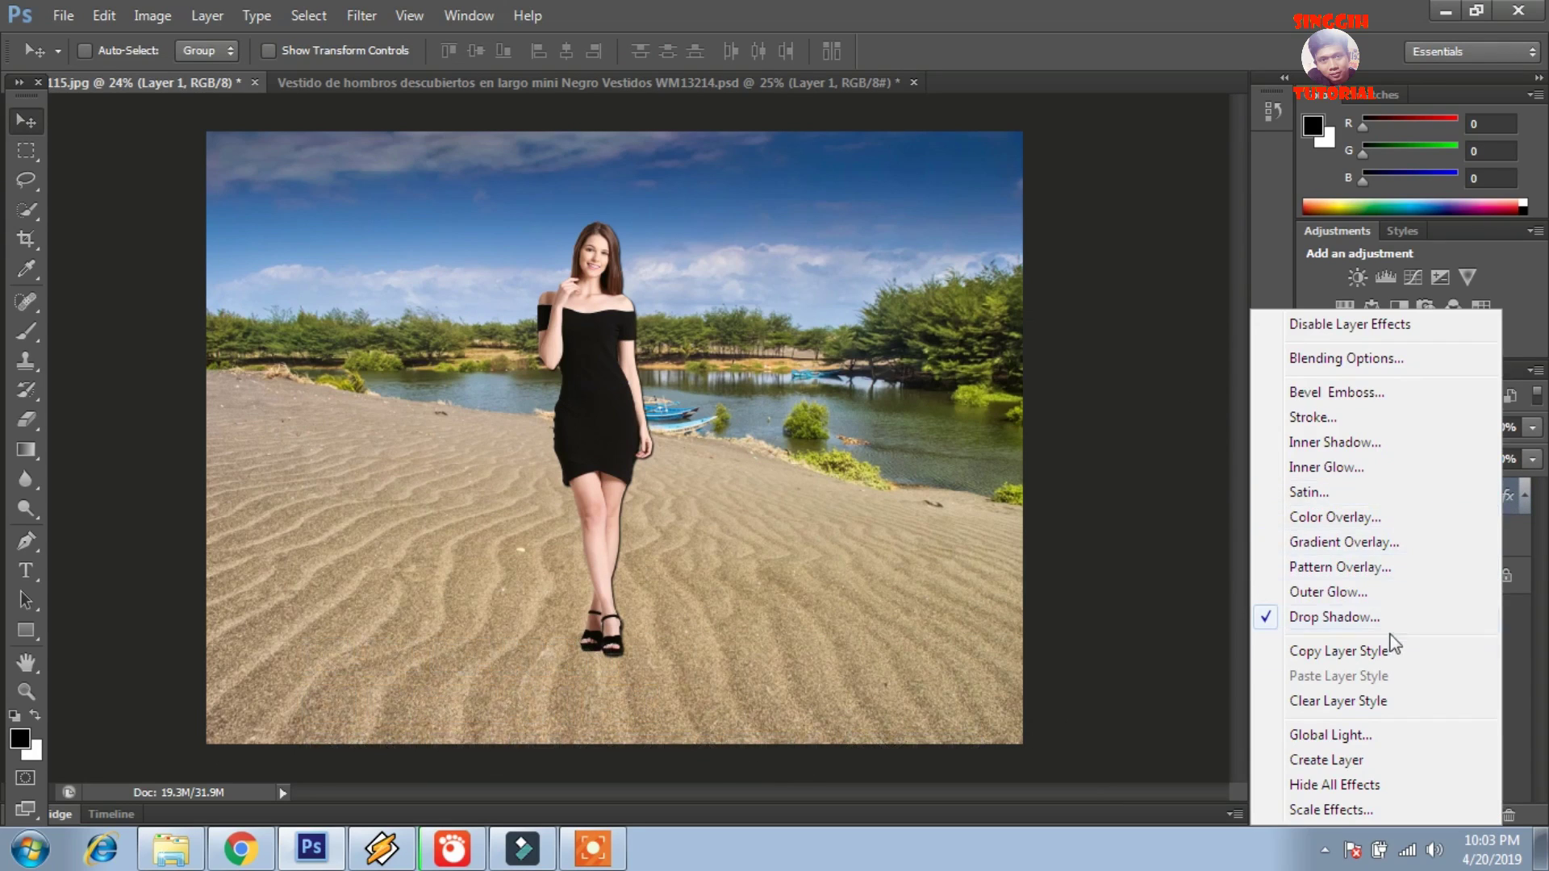
{"action": "left_click", "coordinate": [1346, 761]}
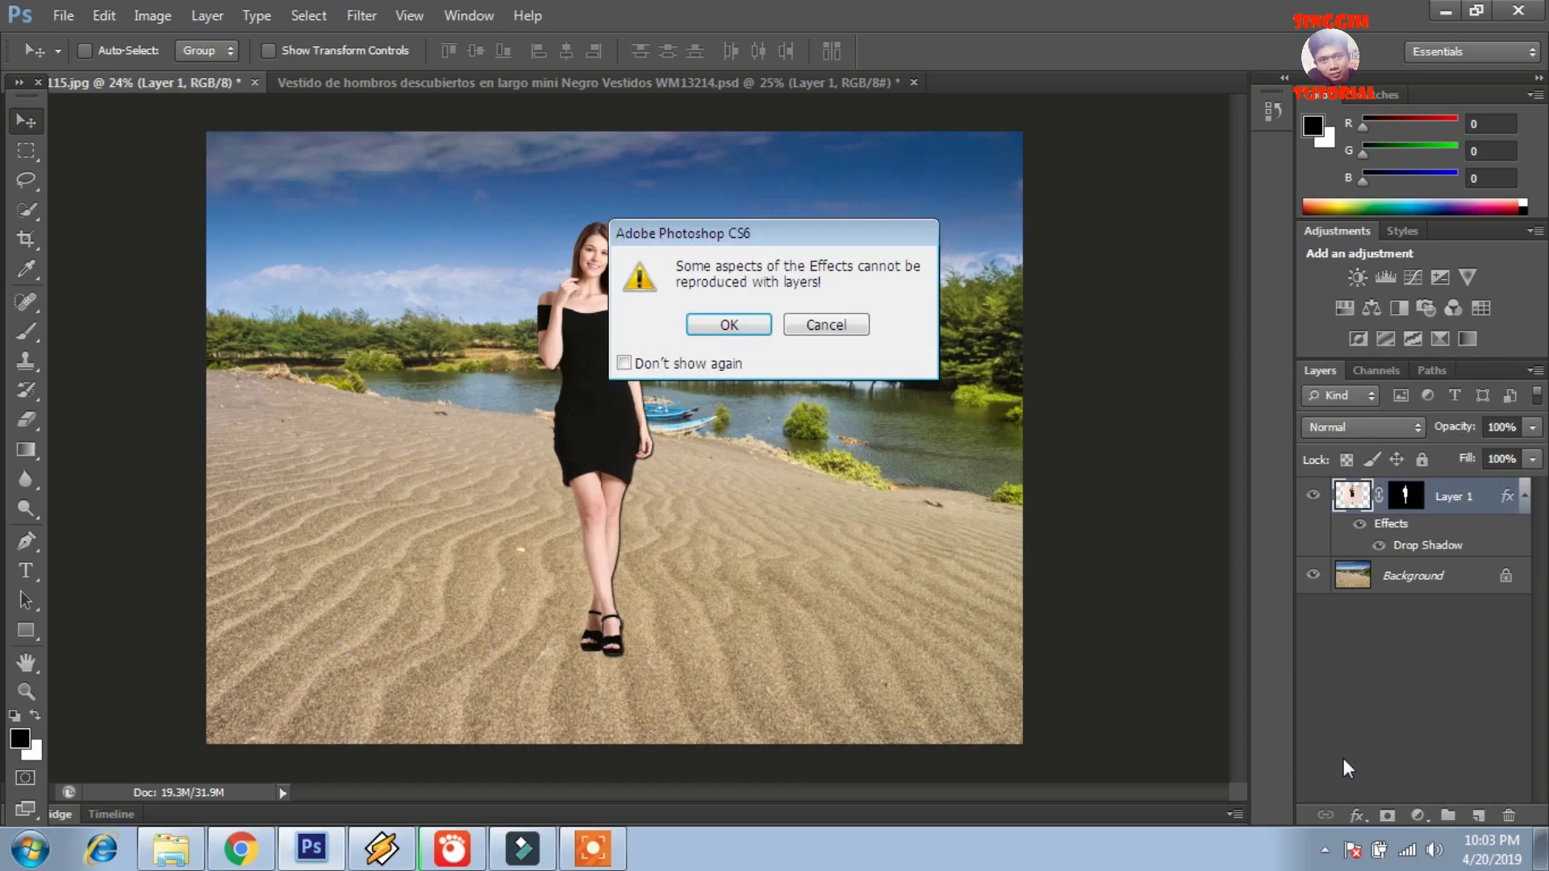
{"action": "left_click", "coordinate": [718, 326]}
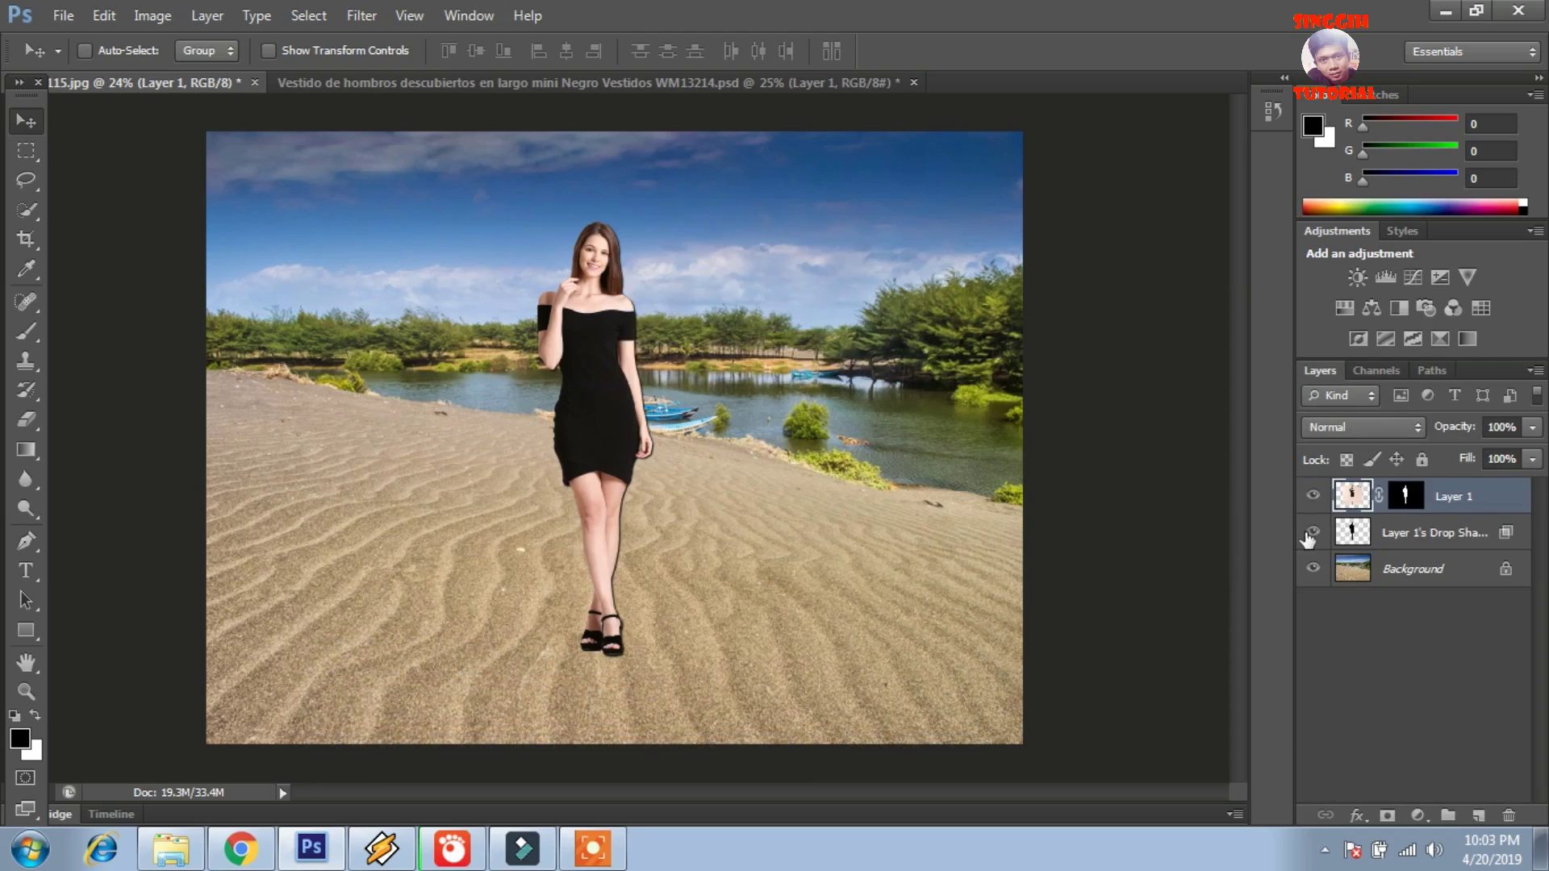
Transform the drop shadow layer to about 91% width and 34% height, skewed about 36° so it lies on the sand left of her feet
{"action": "left_click", "coordinate": [1397, 536]}
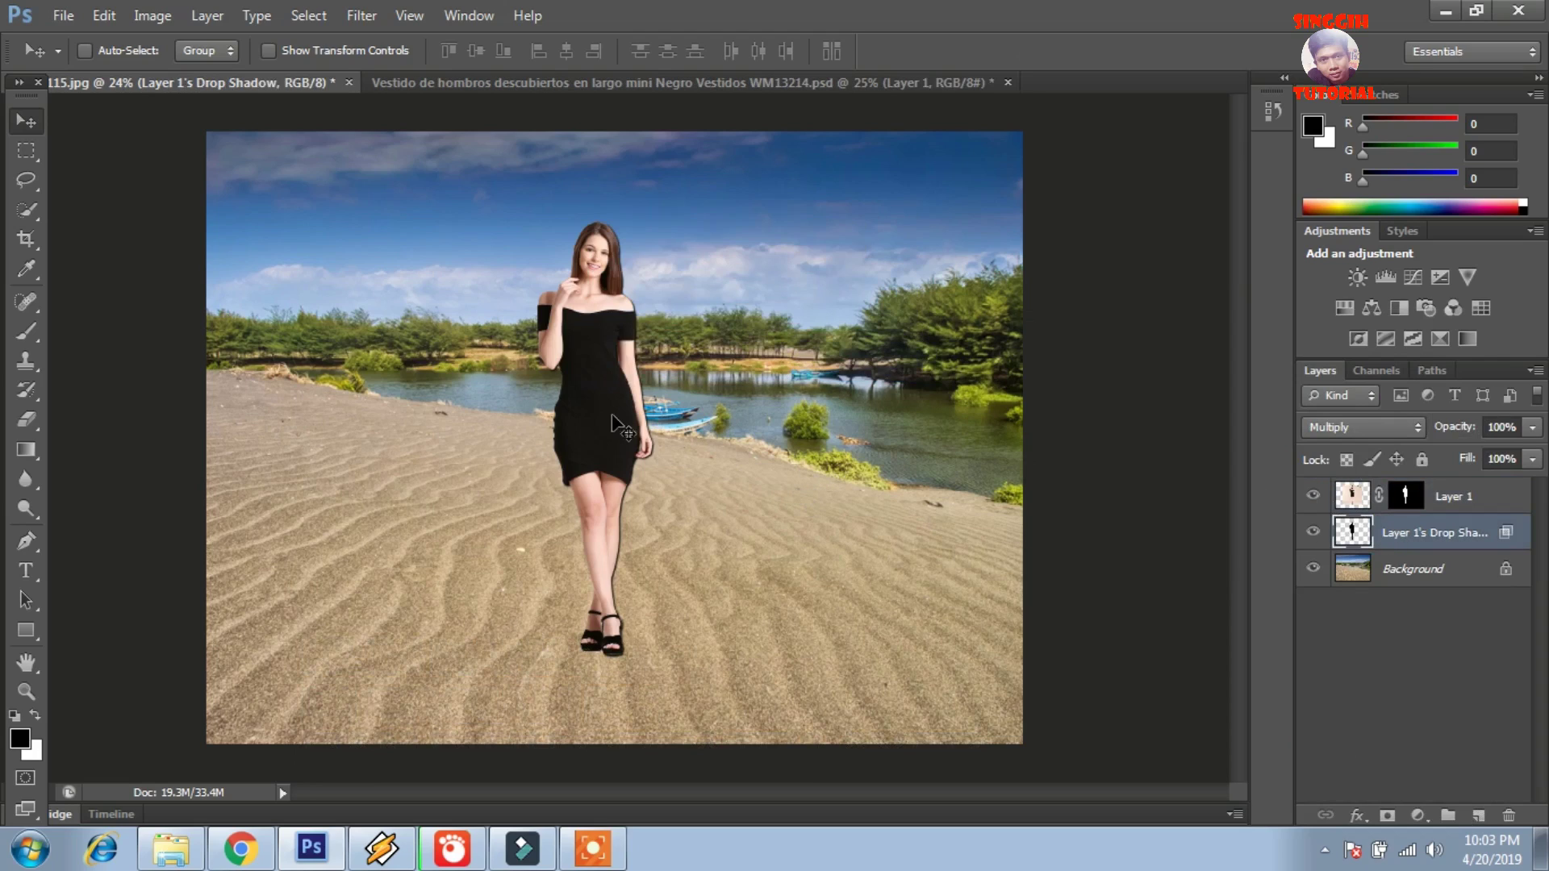
{"action": "mouse_move", "coordinate": [613, 421]}
{"action": "left_mouse_down"}
{"action": "mouse_move", "coordinate": [729, 404]}
{"action": "mouse_move", "coordinate": [610, 393]}
{"action": "left_mouse_up"}
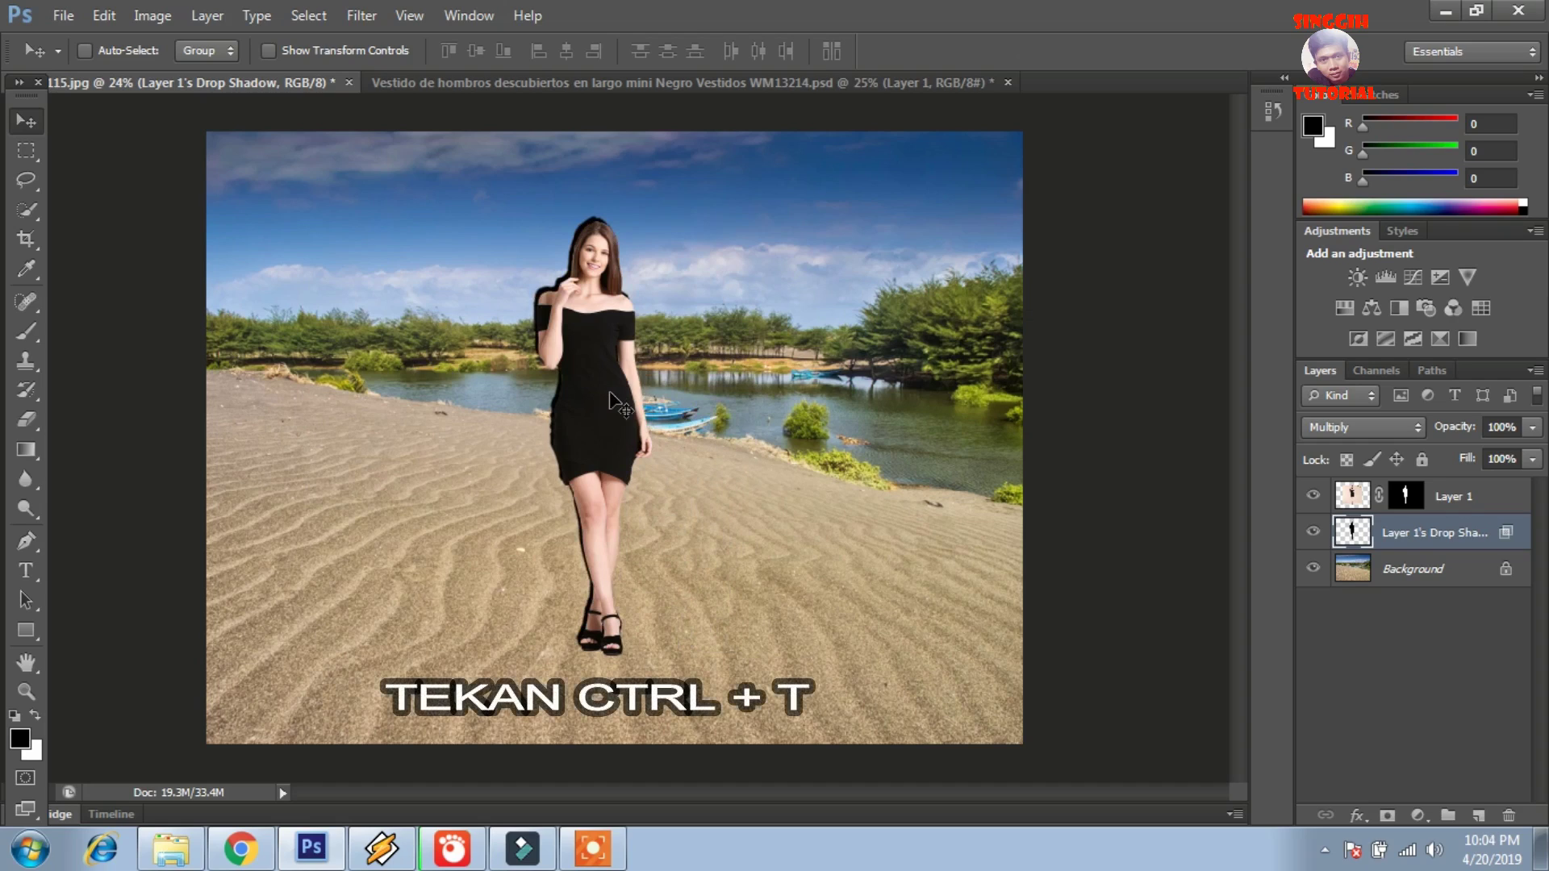
{"action": "key", "text": "ctrl+t"}
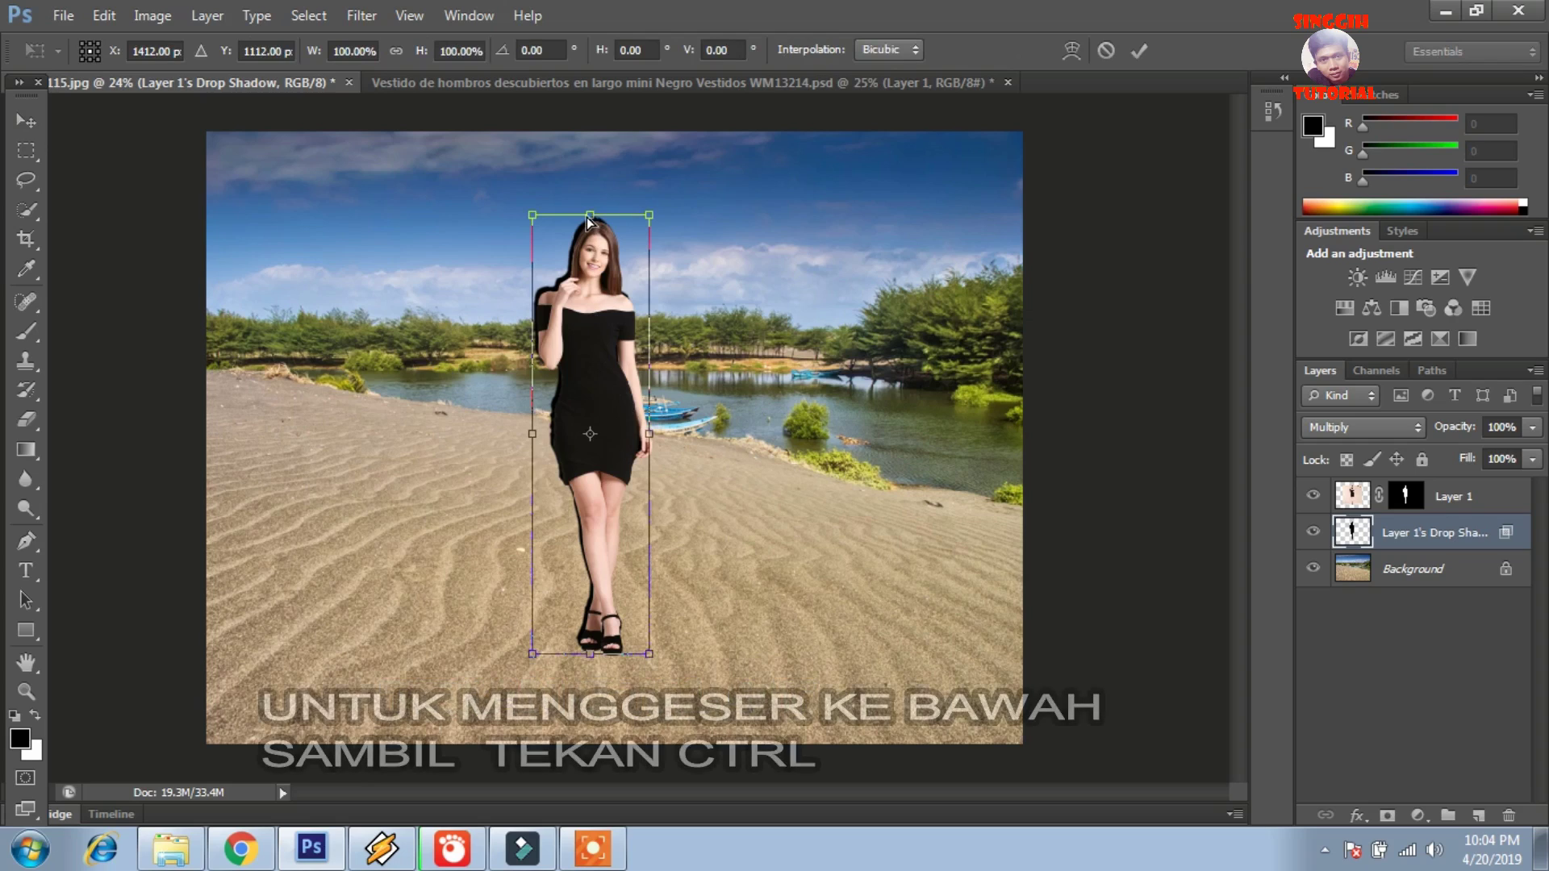
{"action": "left_click_drag", "start_coordinate": [590, 219], "coordinate": [496, 513]}
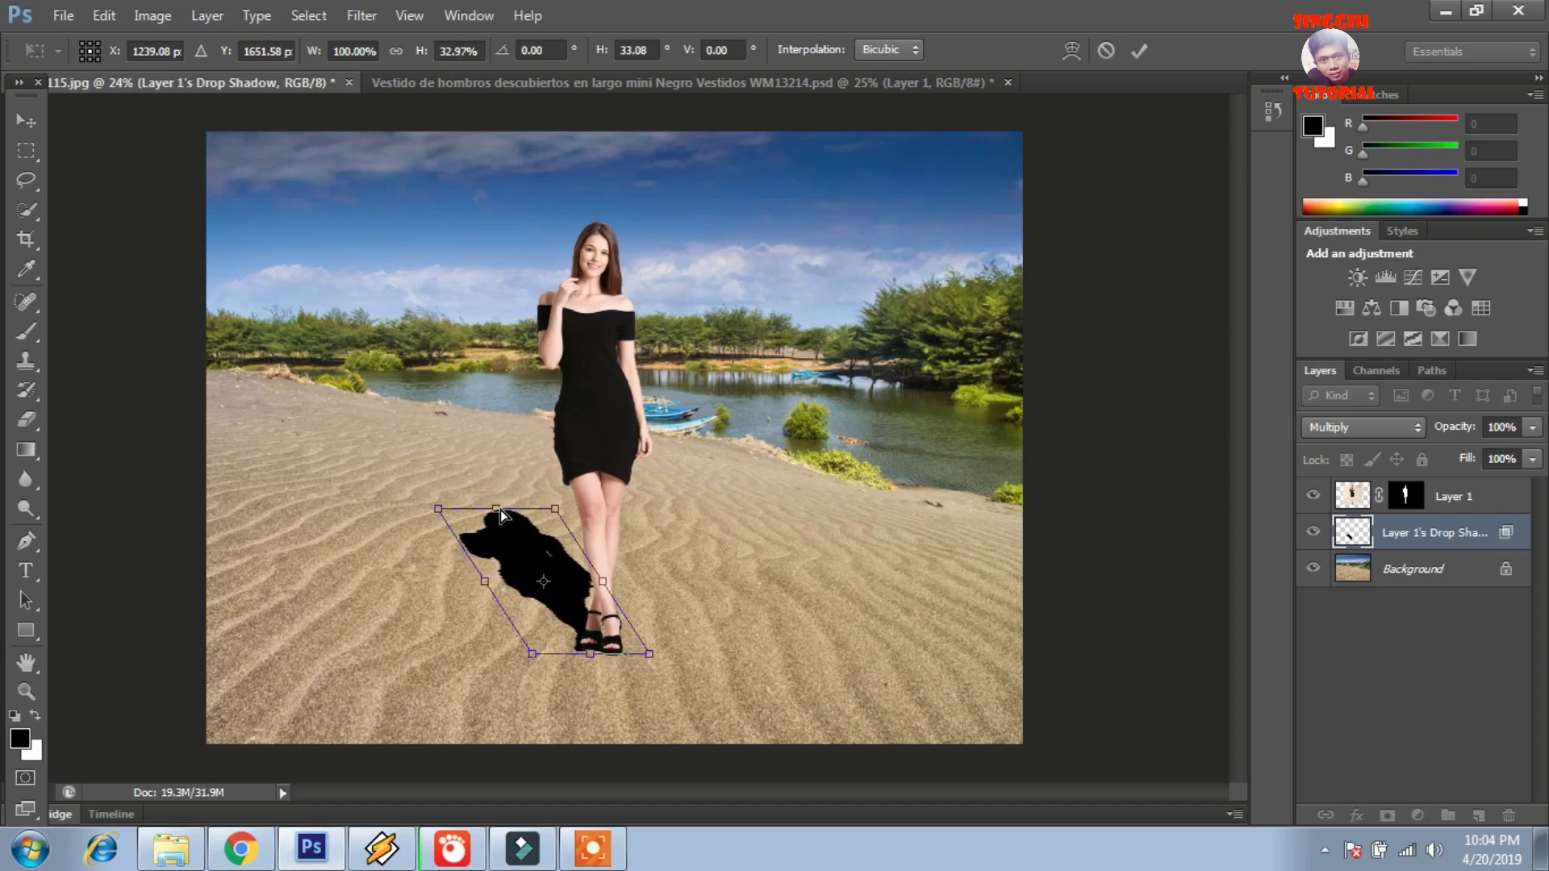
{"action": "left_click_drag", "start_coordinate": [495, 510], "coordinate": [486, 495]}
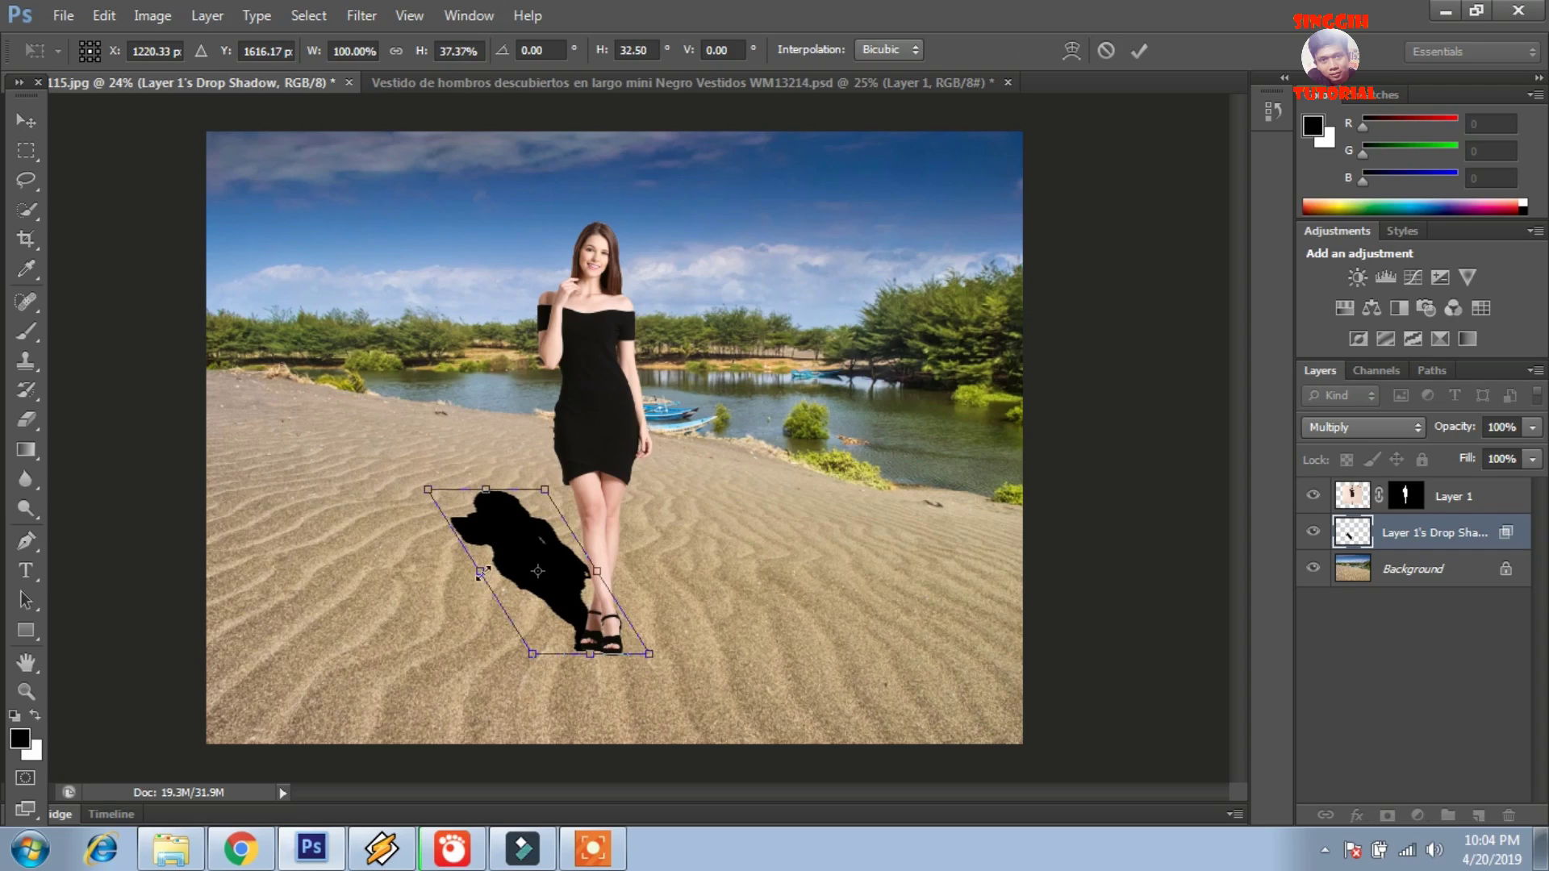
{"action": "left_click_drag", "start_coordinate": [479, 568], "coordinate": [490, 568]}
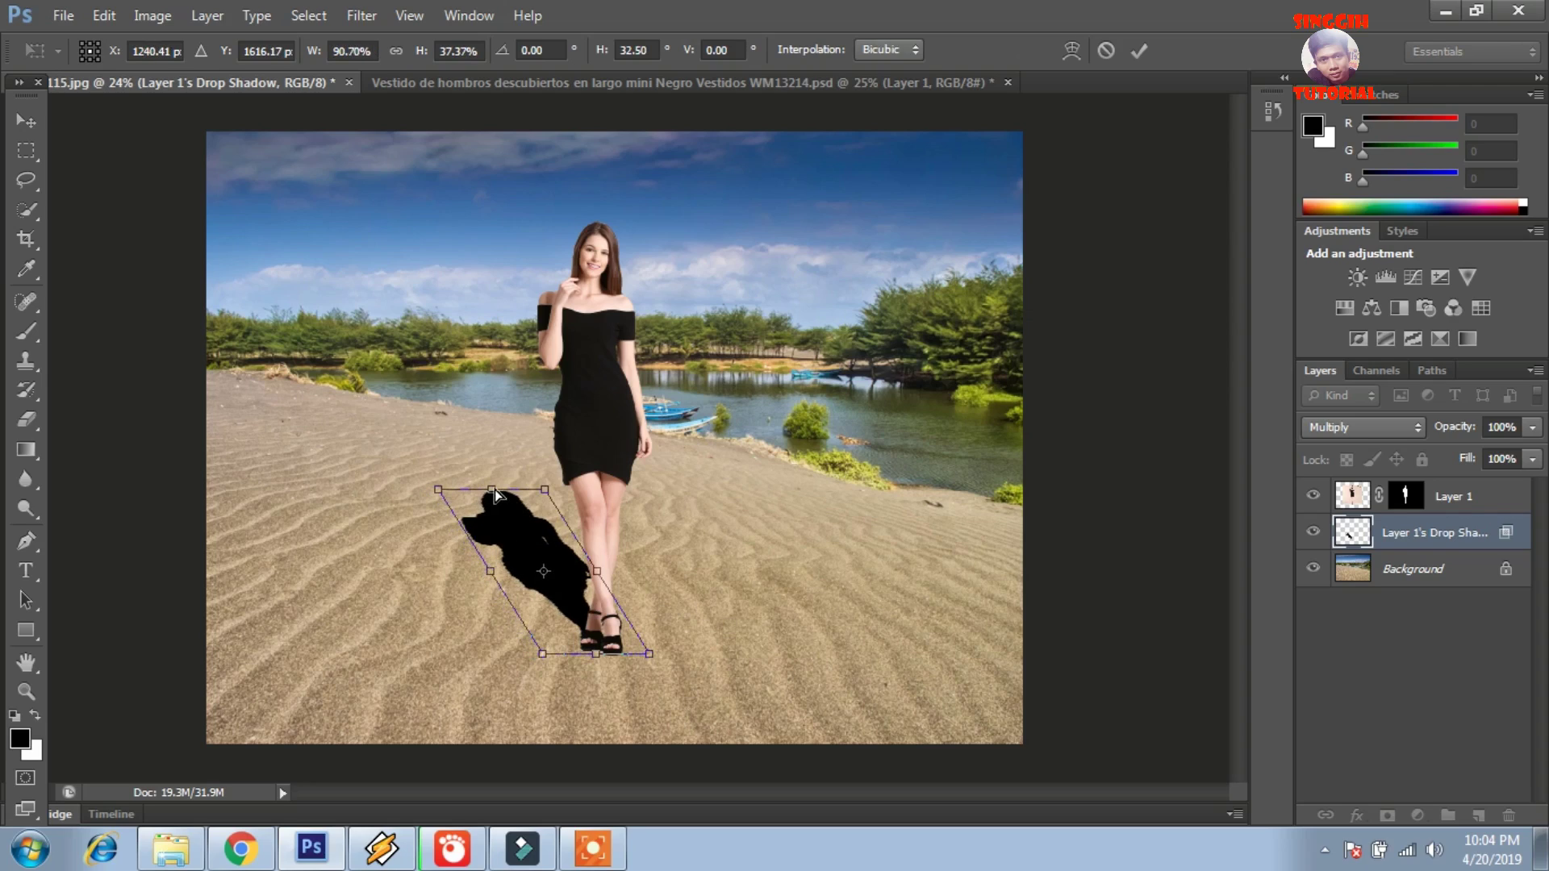
{"action": "left_click_drag", "start_coordinate": [495, 494], "coordinate": [500, 507]}
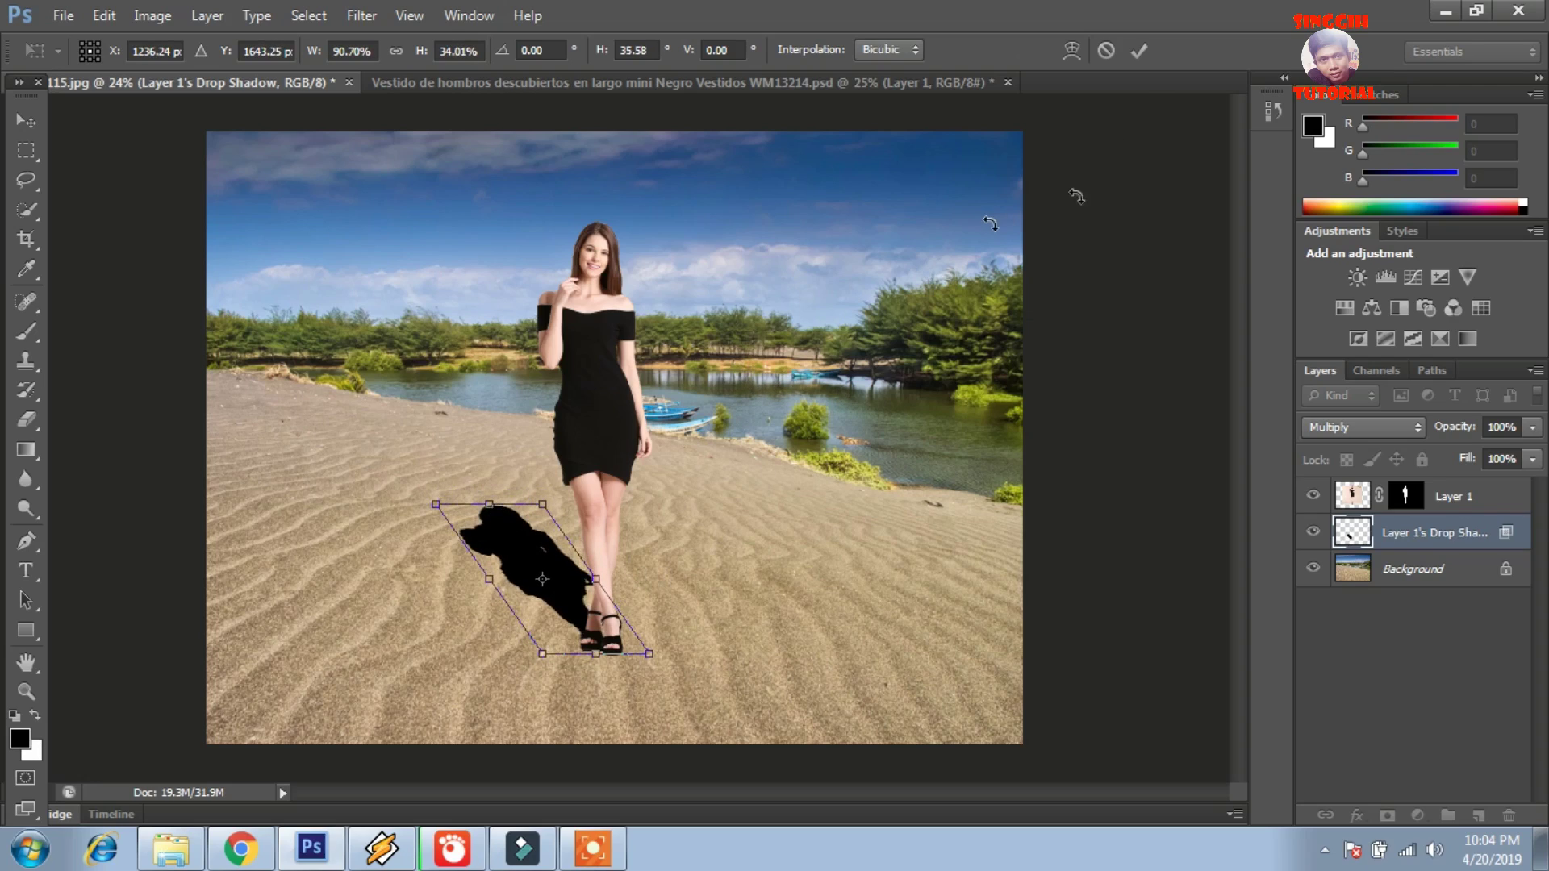
{"action": "left_click", "coordinate": [1140, 51]}
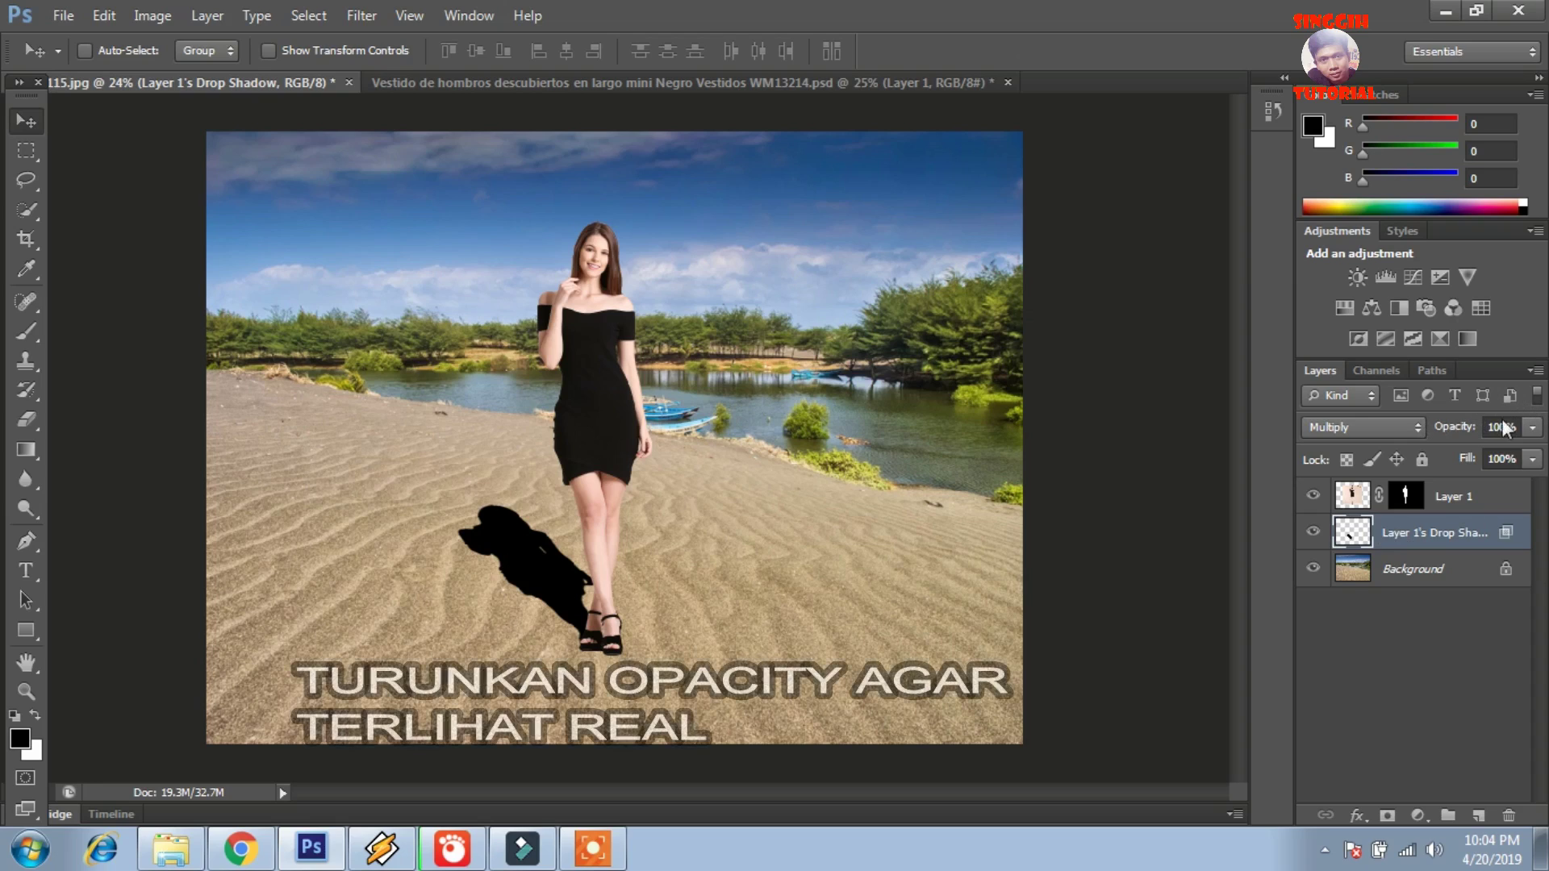
Lower the drop shadow layer's opacity to 36%
{"action": "left_click", "coordinate": [1532, 428]}
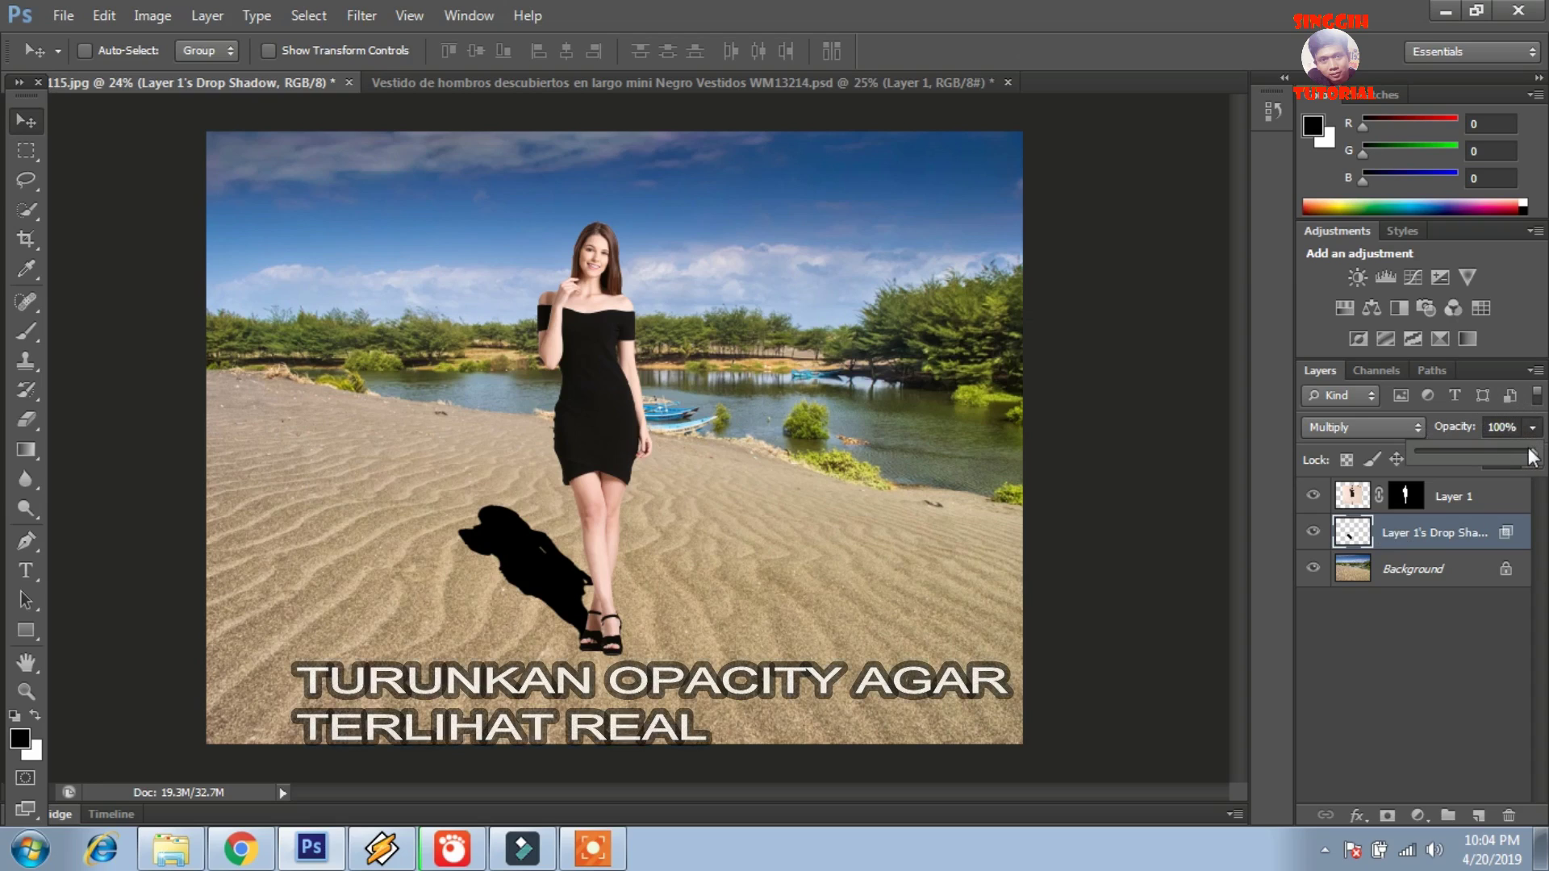
{"action": "mouse_move", "coordinate": [1486, 448]}
{"action": "left_mouse_down"}
{"action": "mouse_move", "coordinate": [1426, 445]}
{"action": "mouse_move", "coordinate": [1462, 456]}
{"action": "left_mouse_up"}
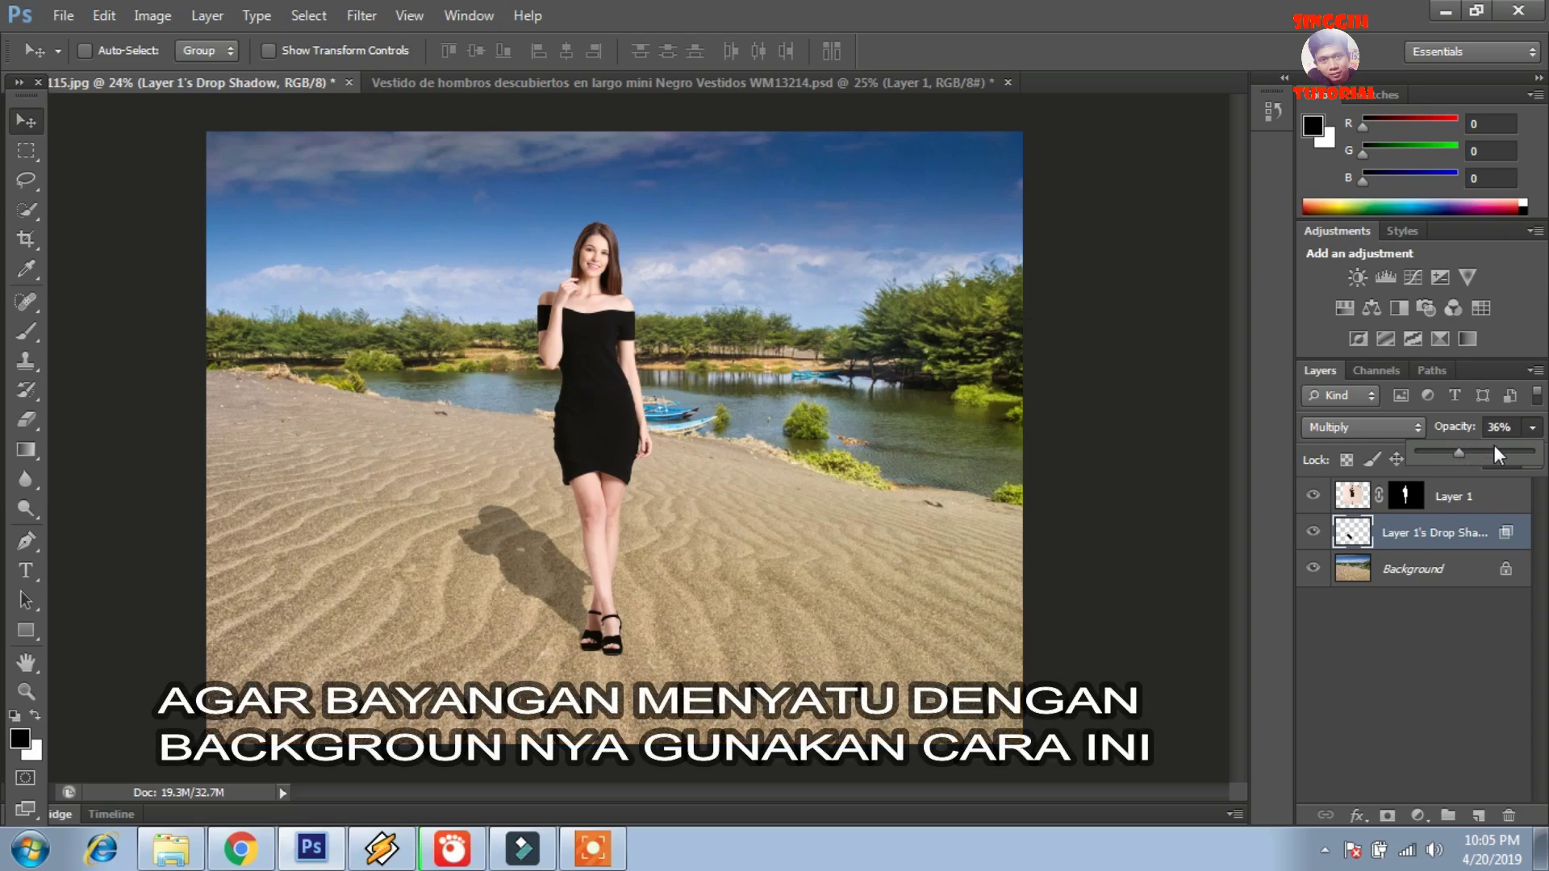
{"action": "left_click", "coordinate": [1446, 537]}
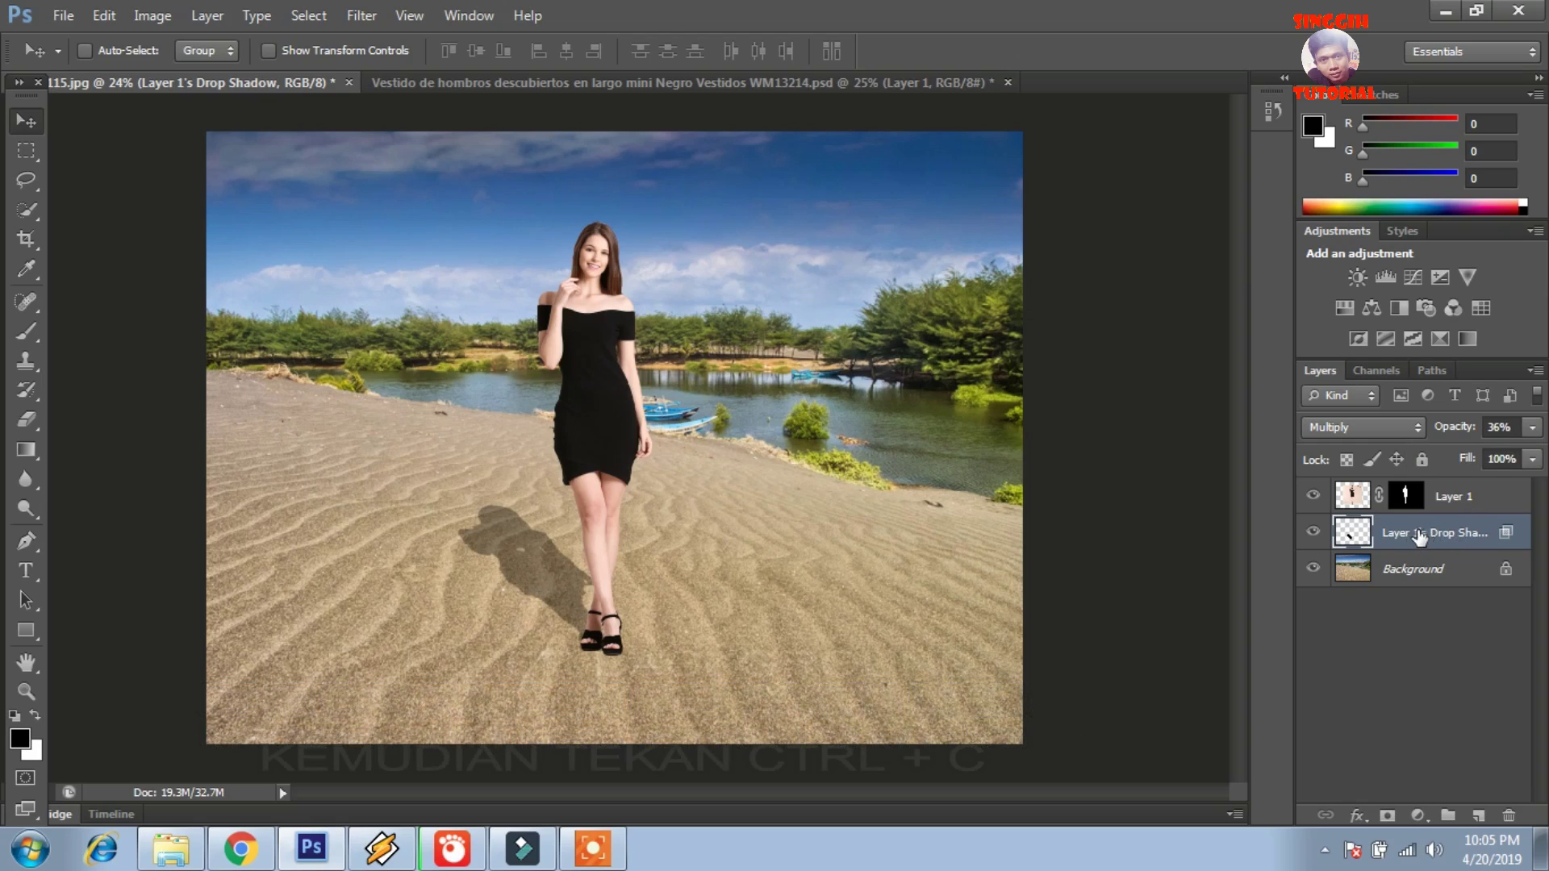
Copy the entire Background layer and paste it into a new 3000 × 2250 pixel, 72 pixels/inch RGB document with a white background
{"action": "left_click", "coordinate": [1368, 576]}
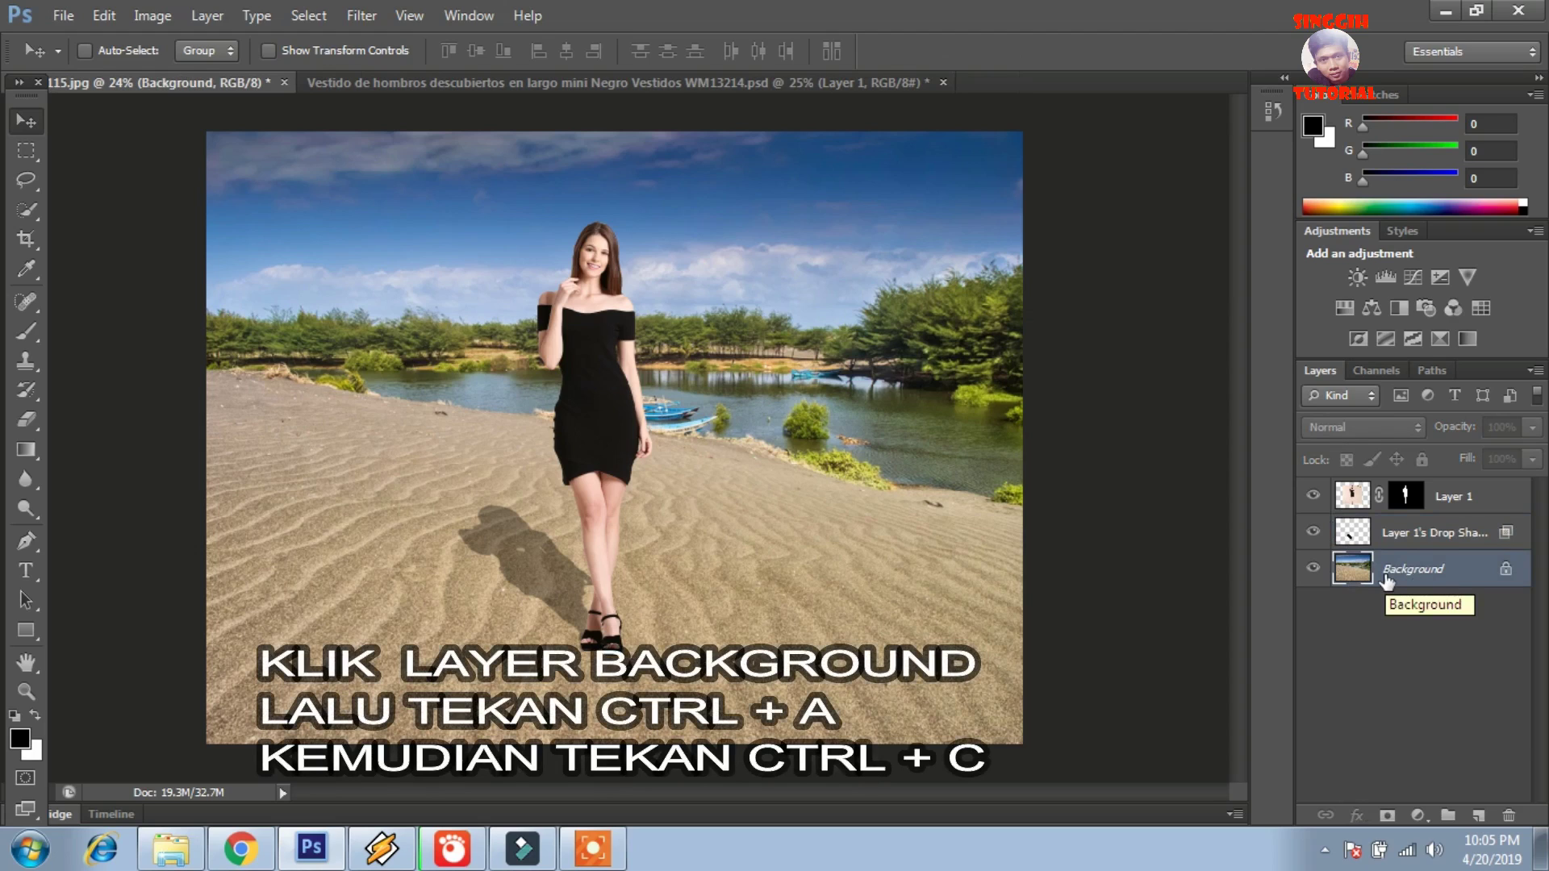
{"action": "key", "text": "ctrl+a"}
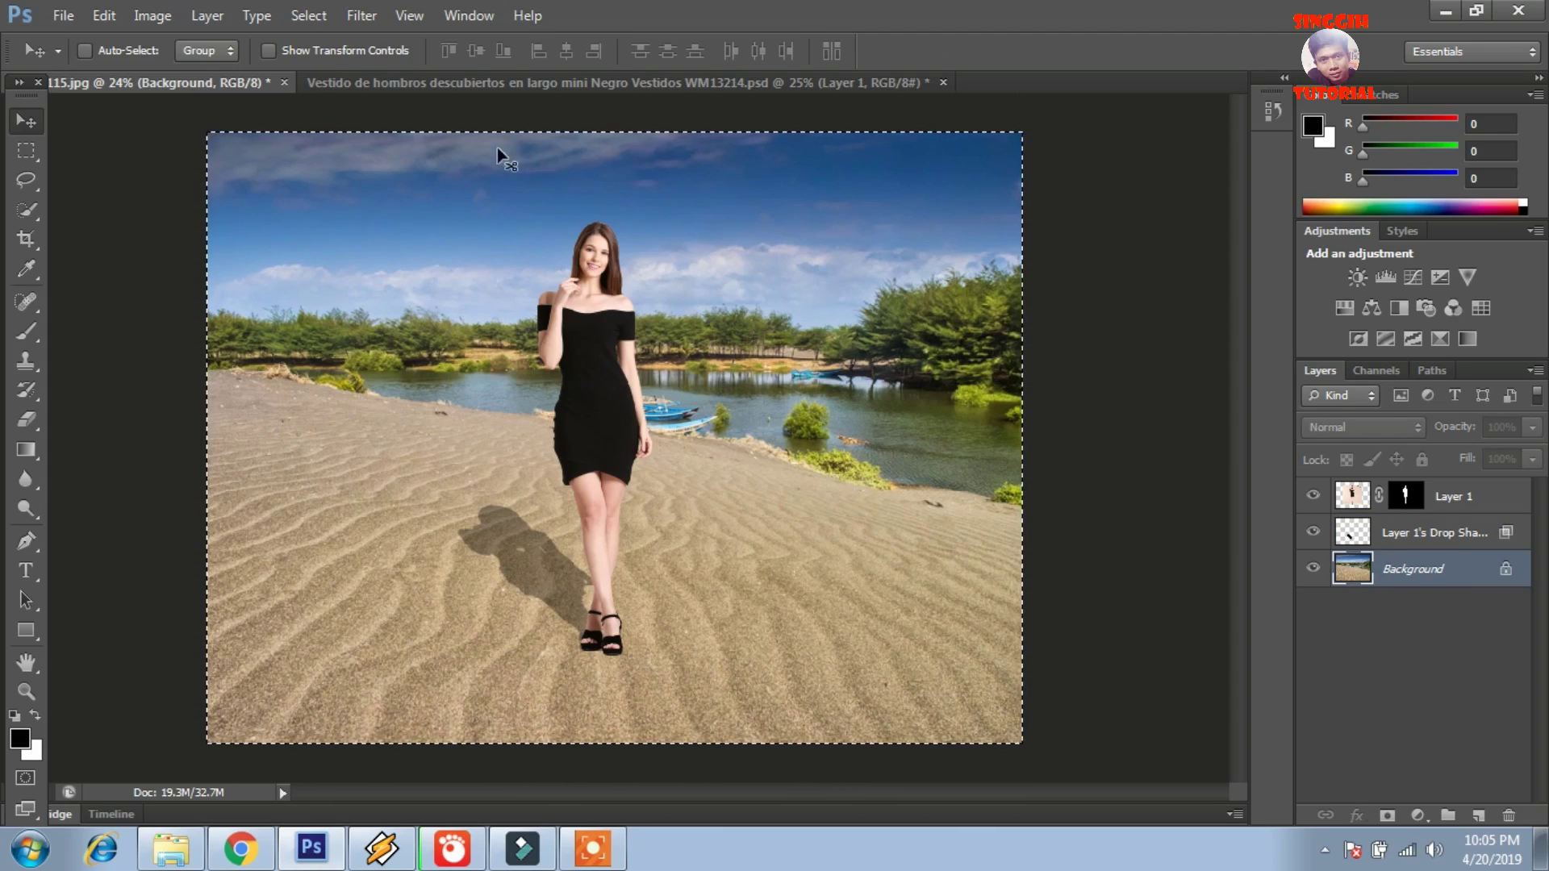
{"action": "left_click", "coordinate": [62, 16]}
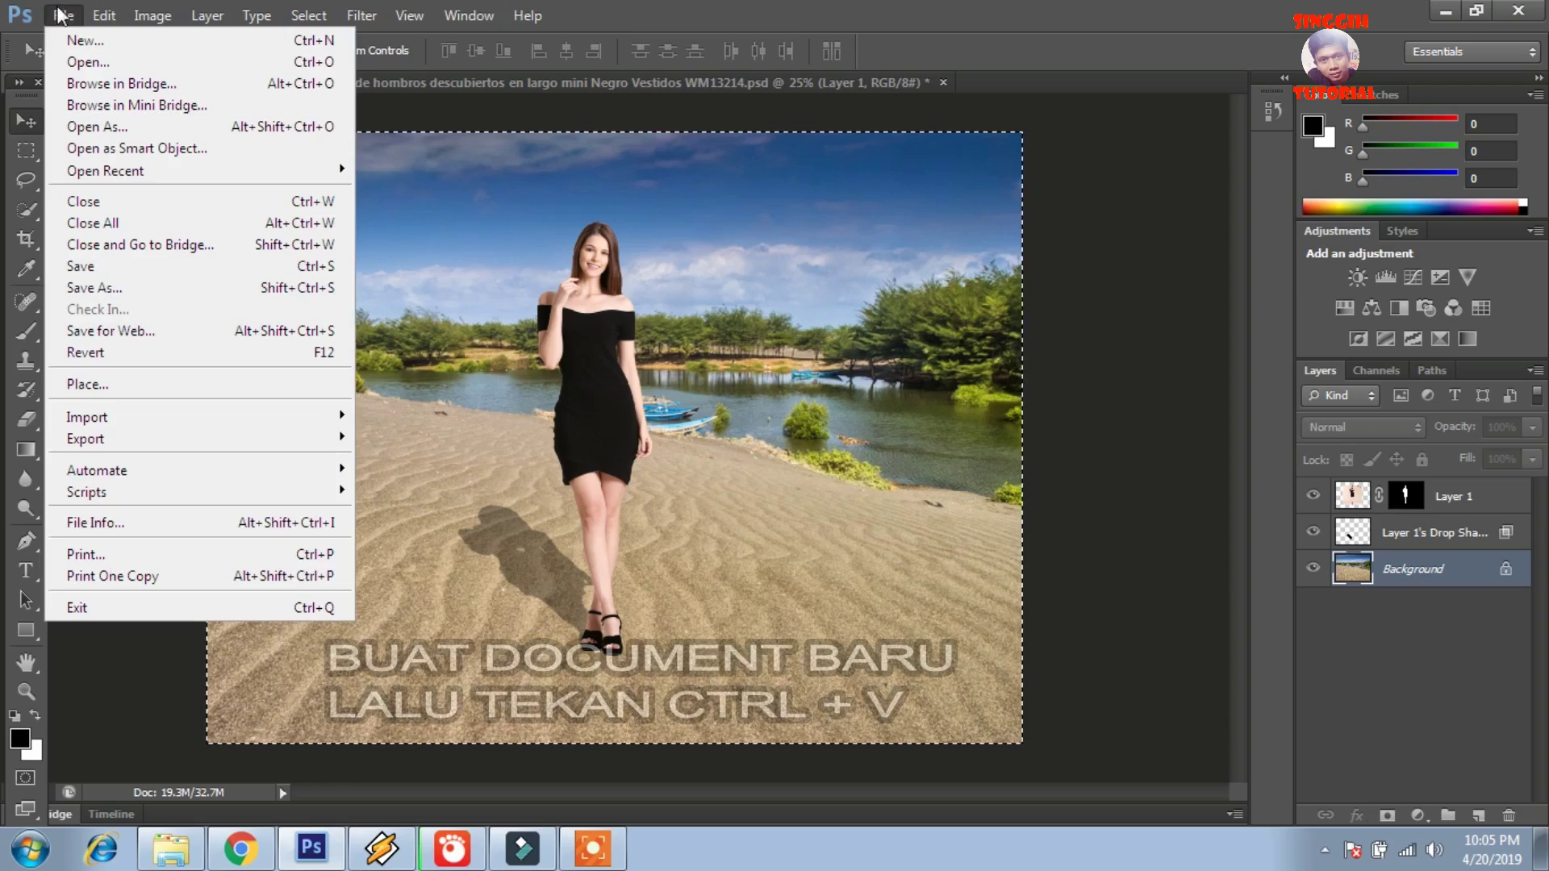
{"action": "left_click", "coordinate": [81, 40]}
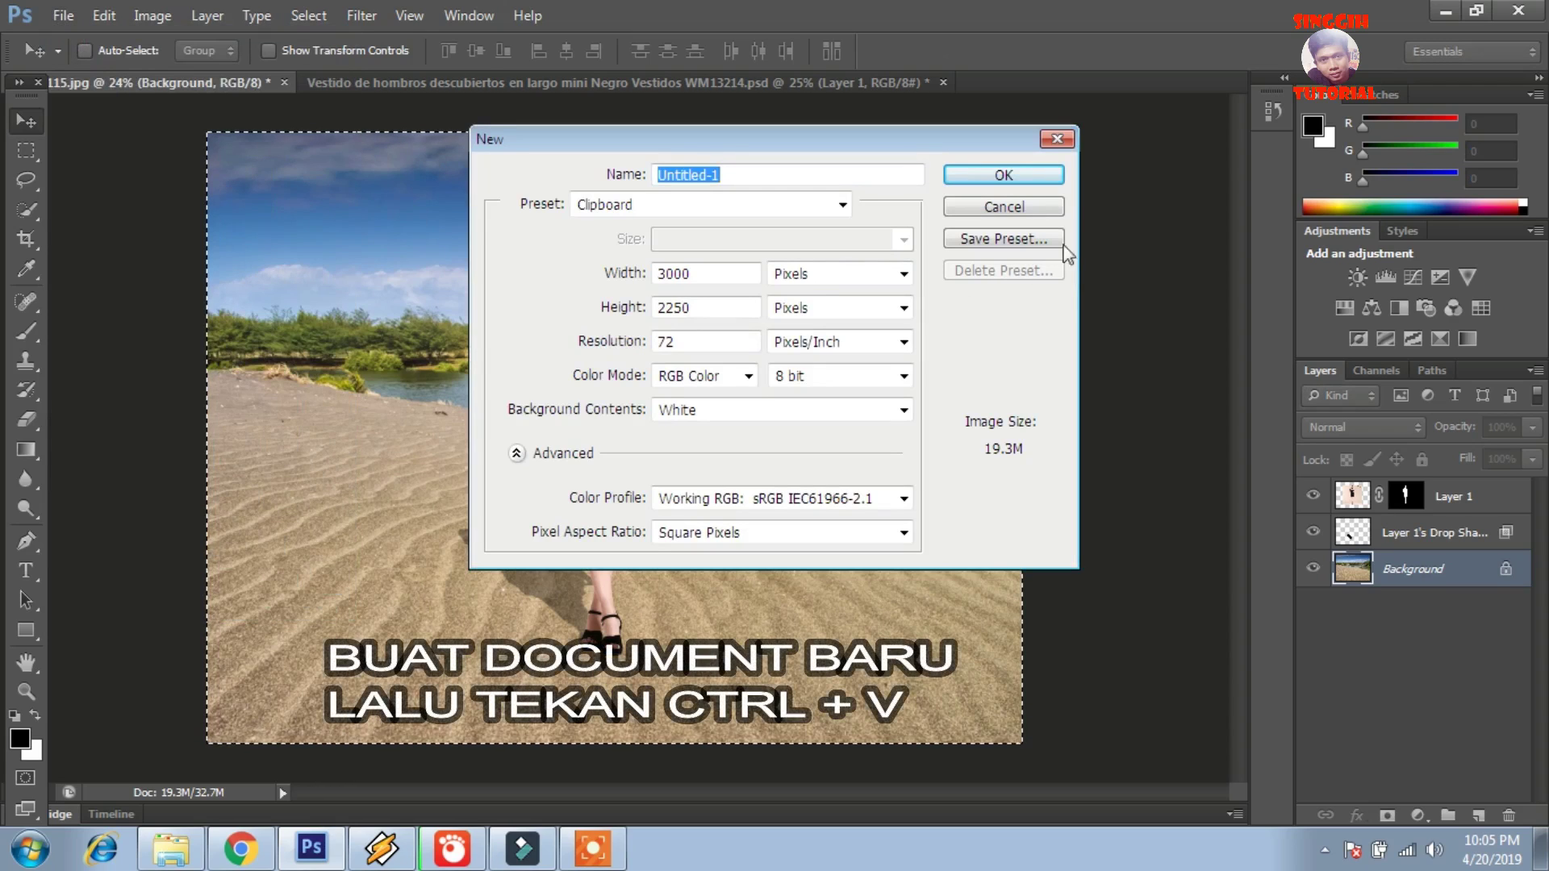
{"action": "left_click", "coordinate": [1023, 178]}
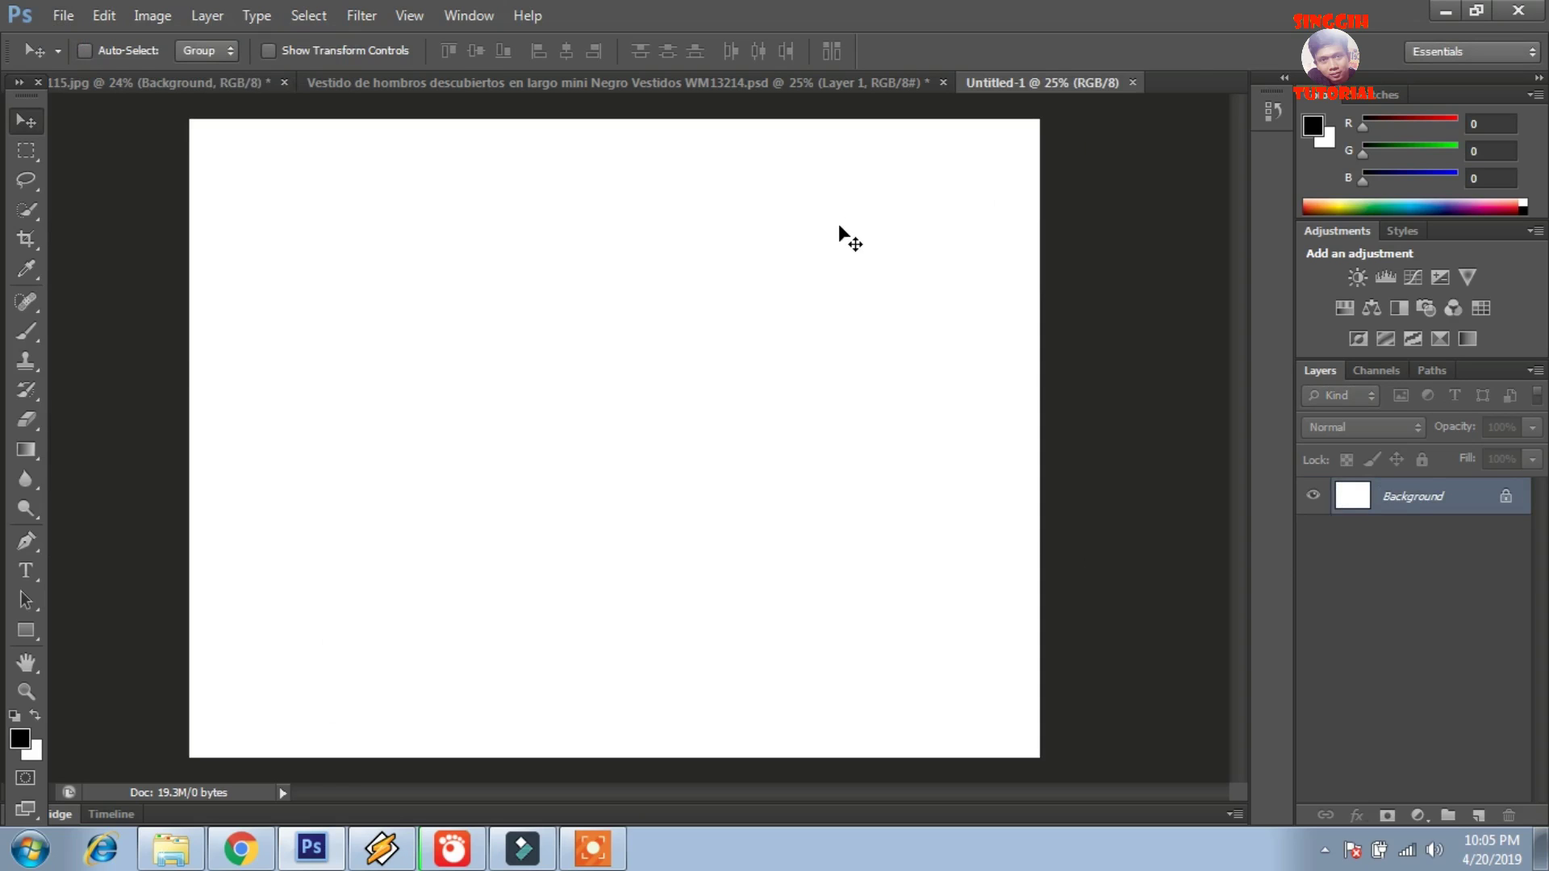
{"action": "key", "text": "ctrl+v"}
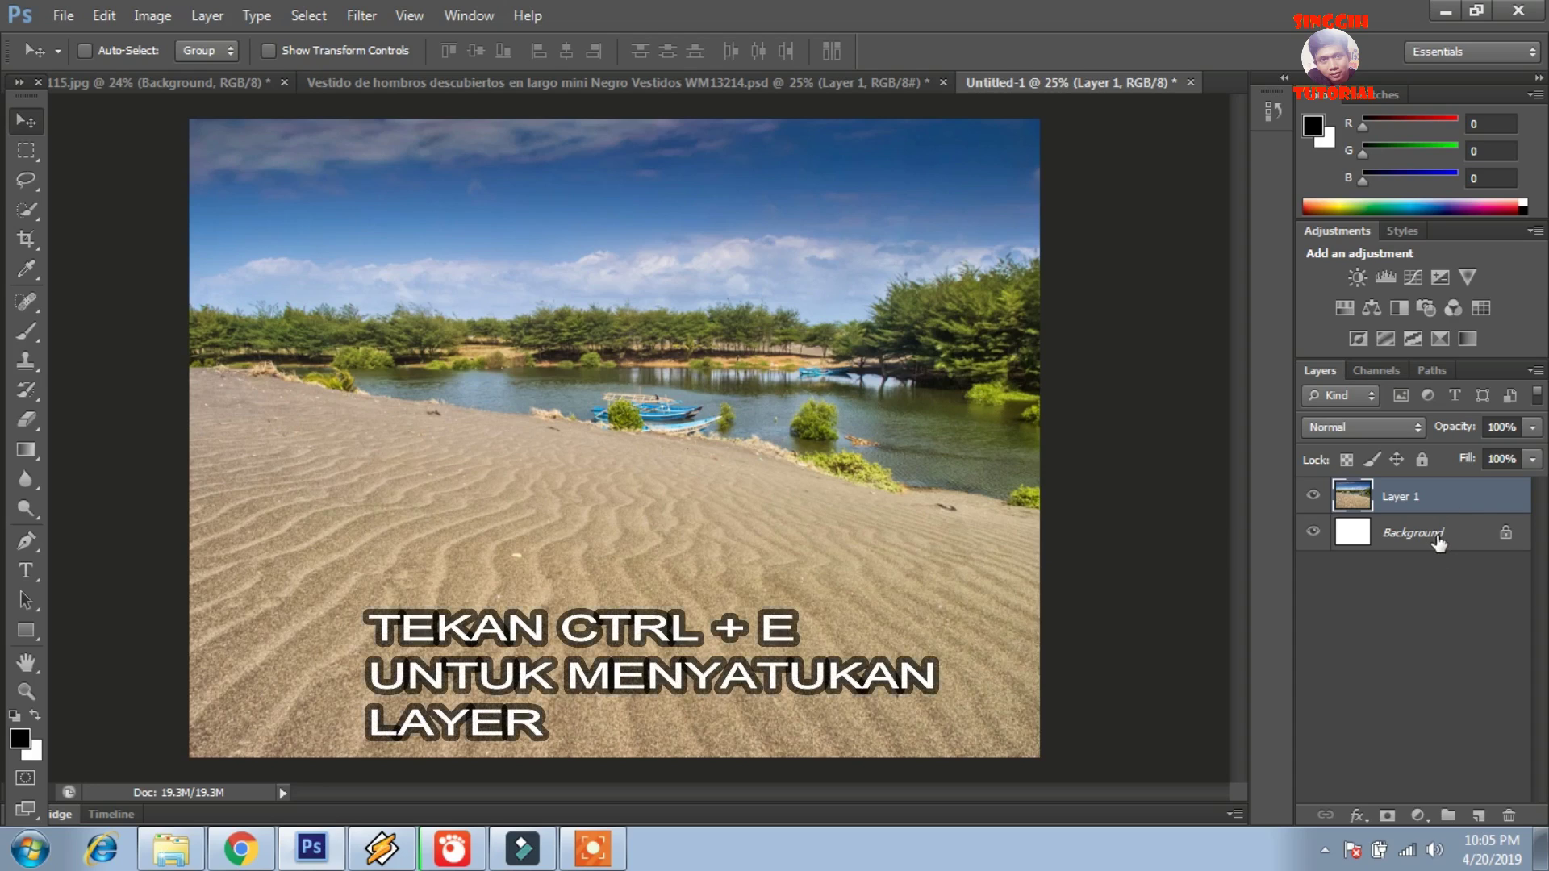
Merge the pasted beach image with the white background and desaturate it to black and white
{"action": "key", "text": "ctrl+e"}
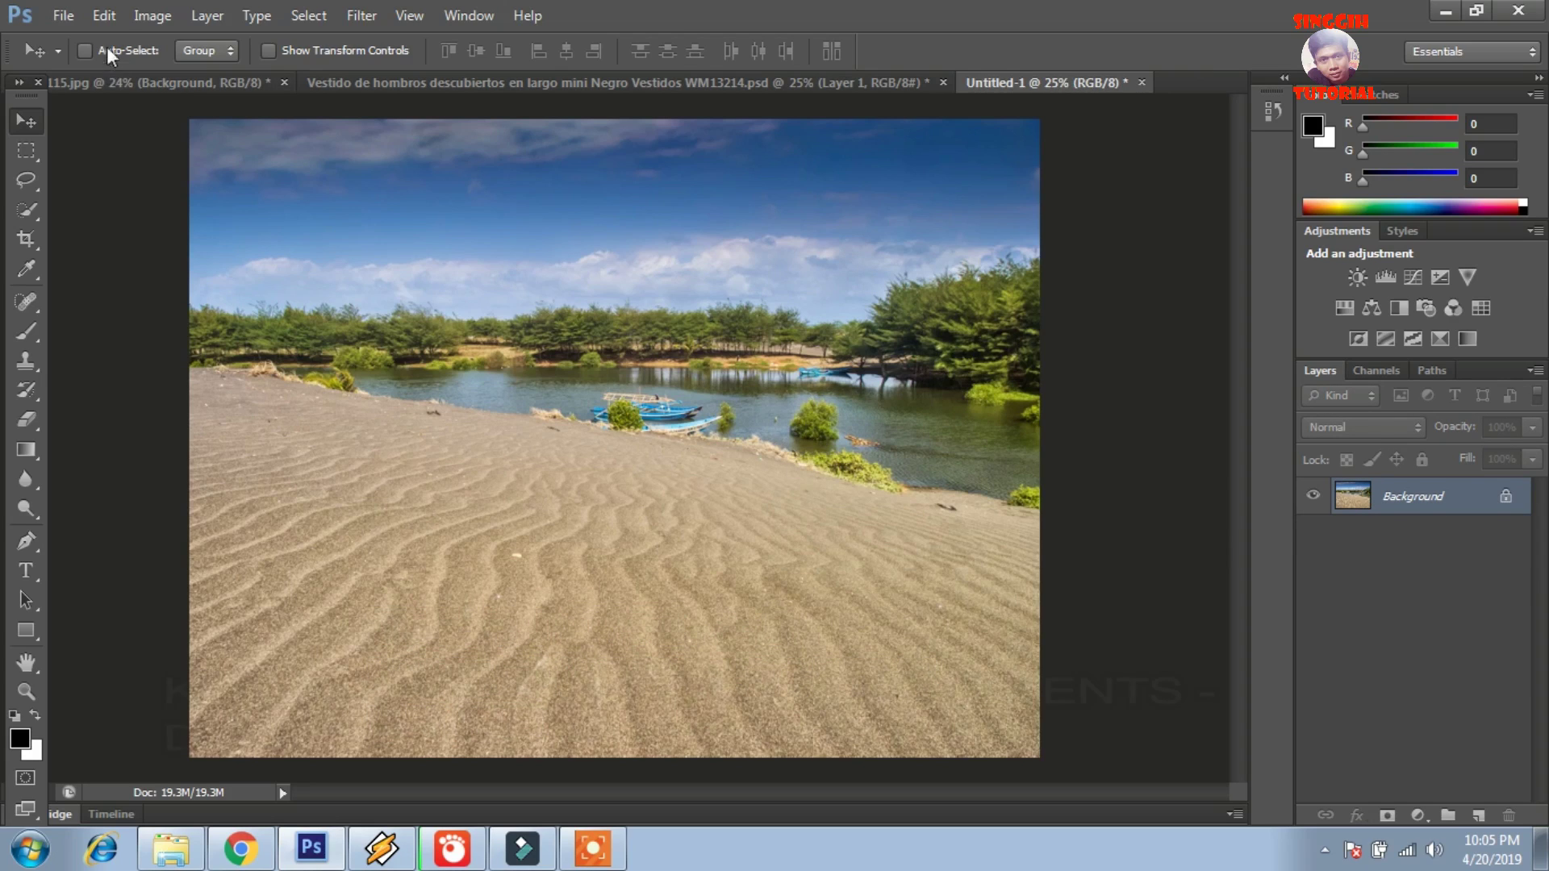
{"action": "left_click", "coordinate": [139, 18]}
{"action": "mouse_move", "coordinate": [165, 80]}
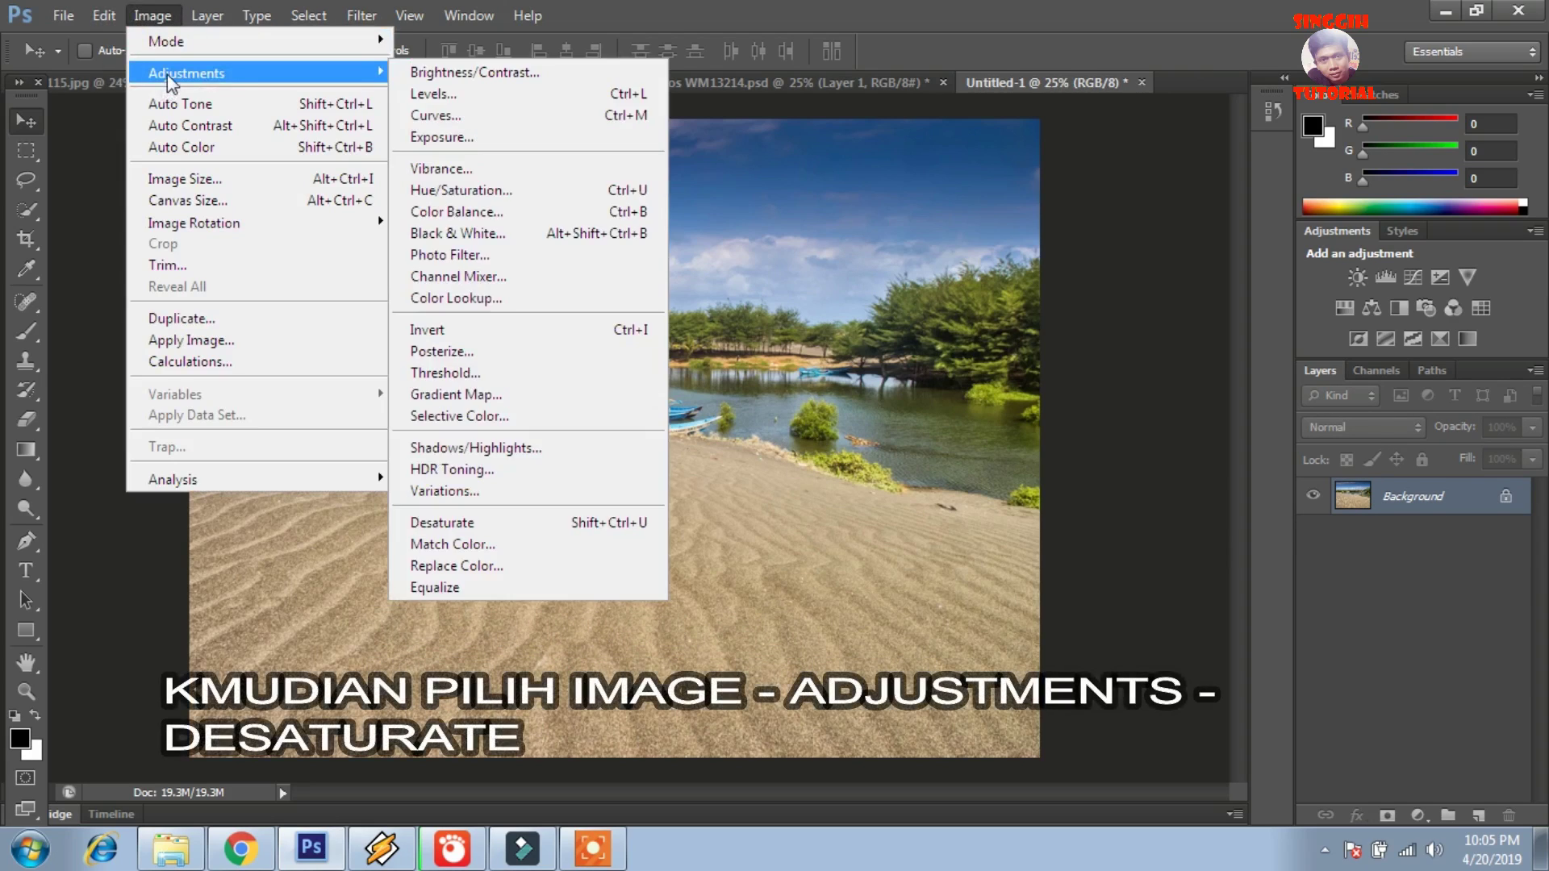
{"action": "left_click", "coordinate": [542, 523]}
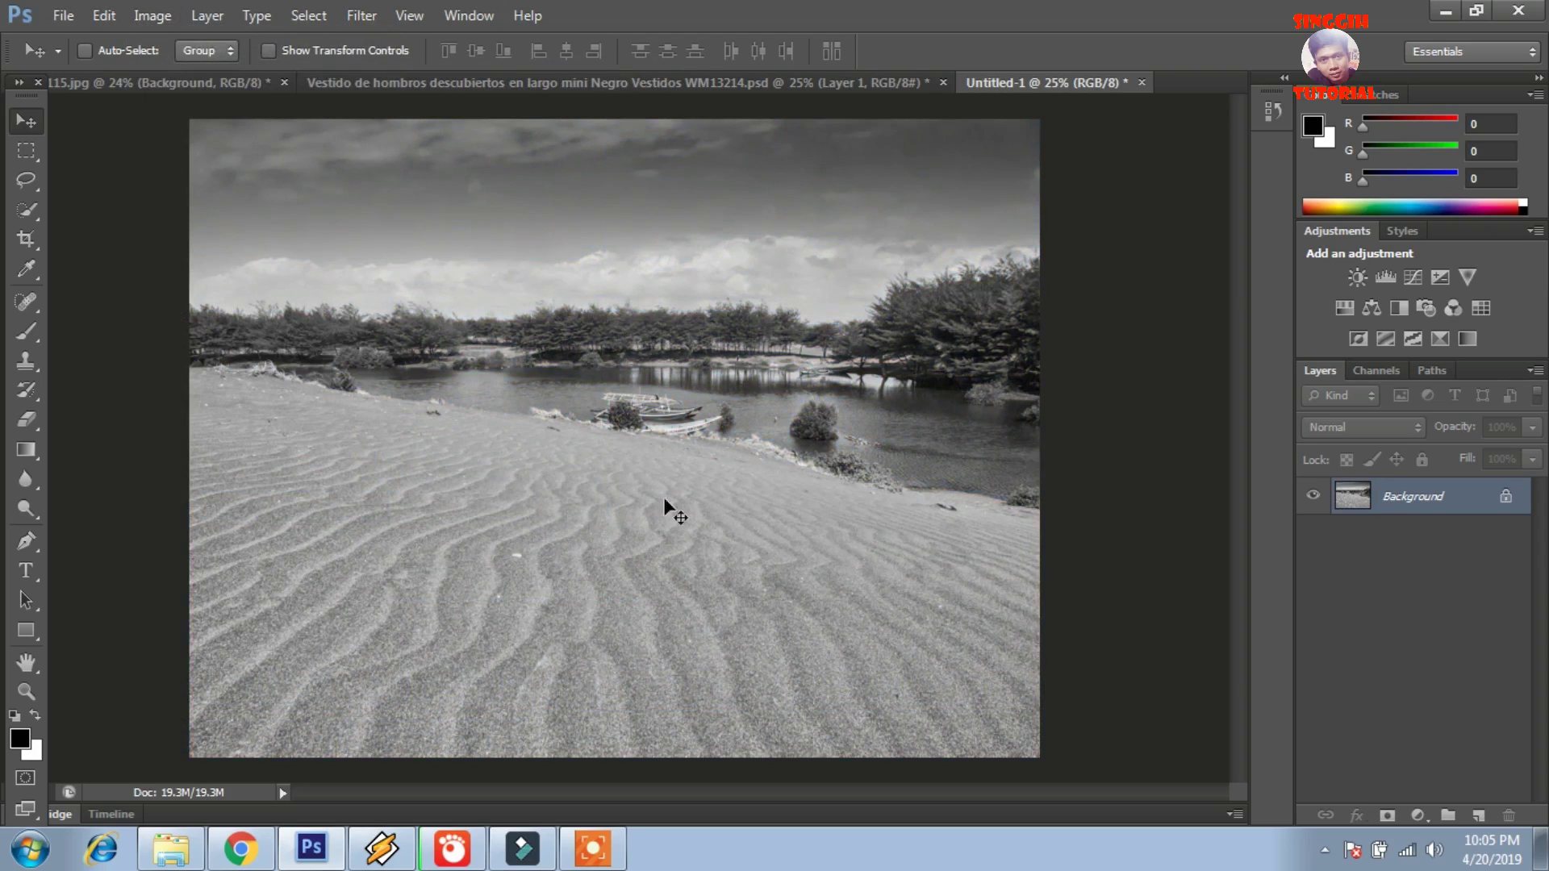
Add a Curves adjustment with a steep S-curve to boost the grayscale image's contrast, and merge it into the Background layer
{"action": "left_click", "coordinate": [1420, 815]}
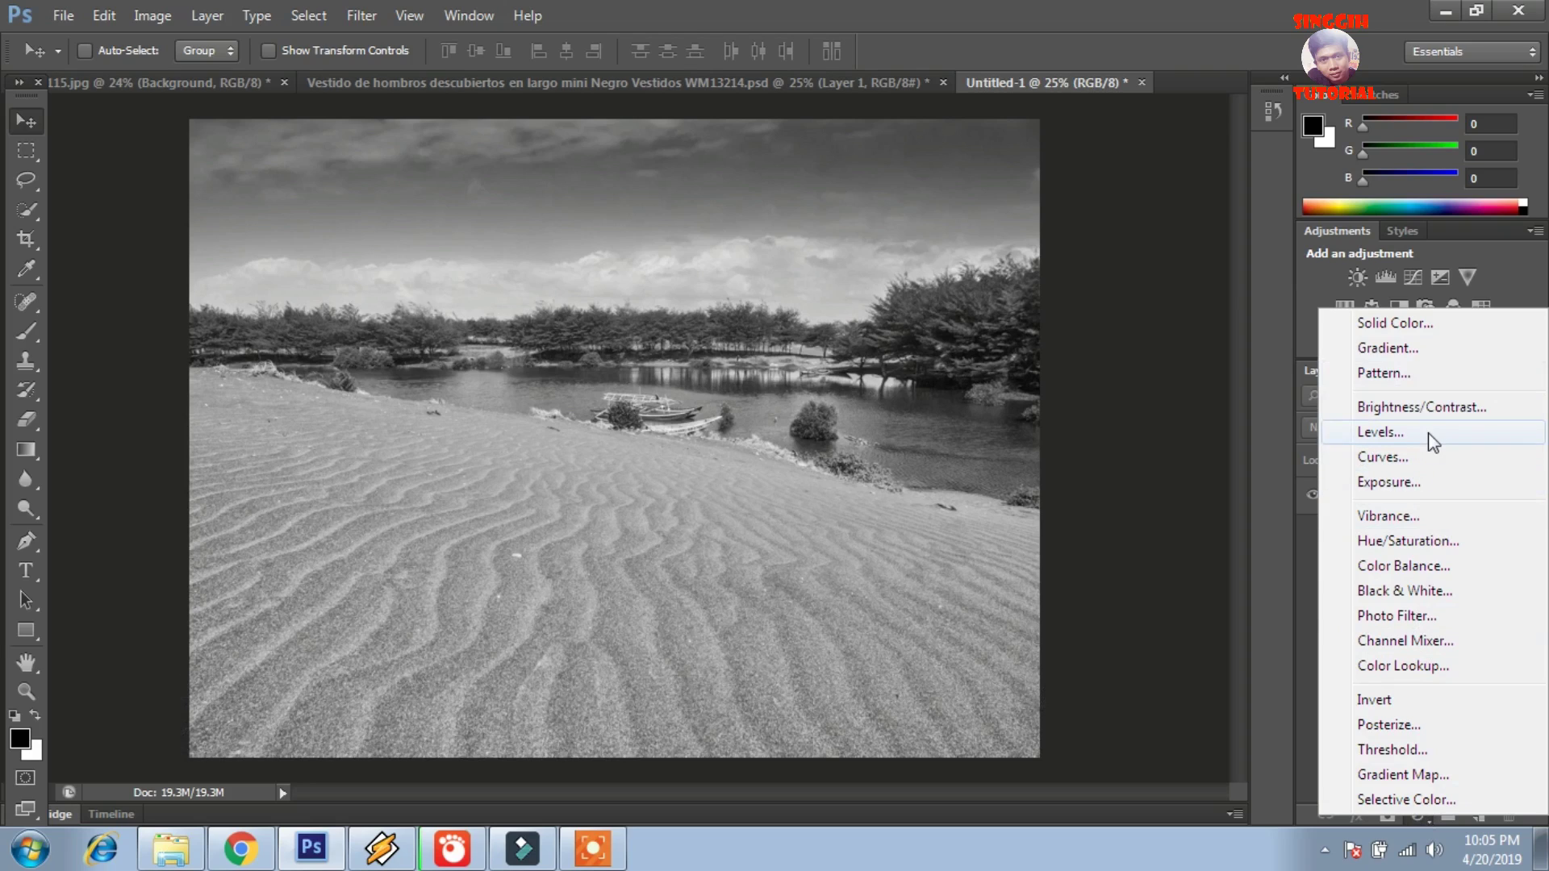
{"action": "left_click", "coordinate": [1433, 457]}
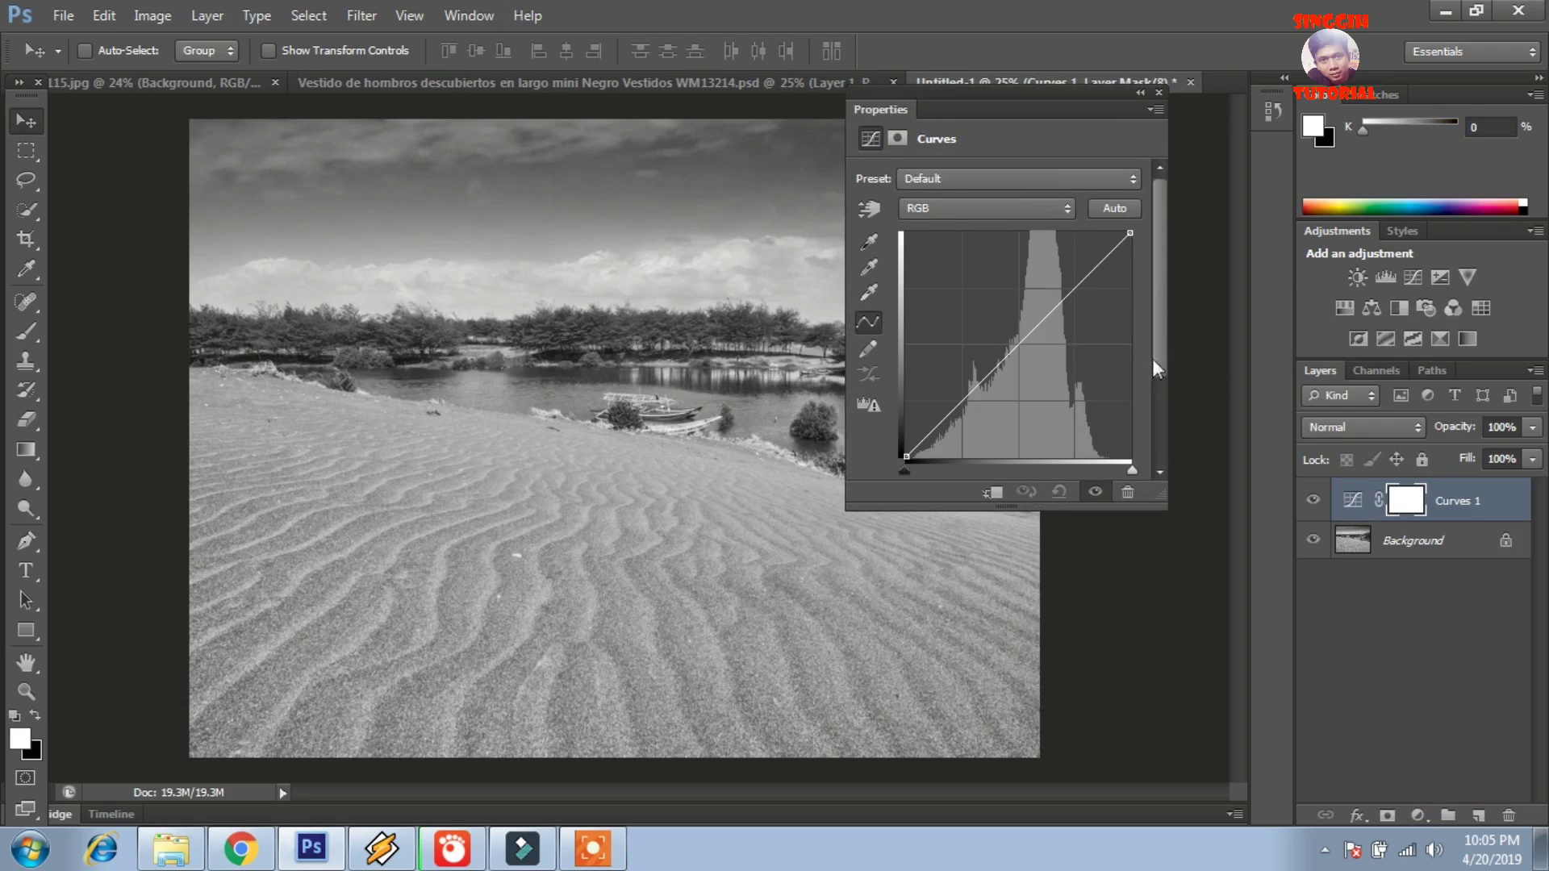
{"action": "left_click_drag", "start_coordinate": [1081, 280], "coordinate": [1071, 275]}
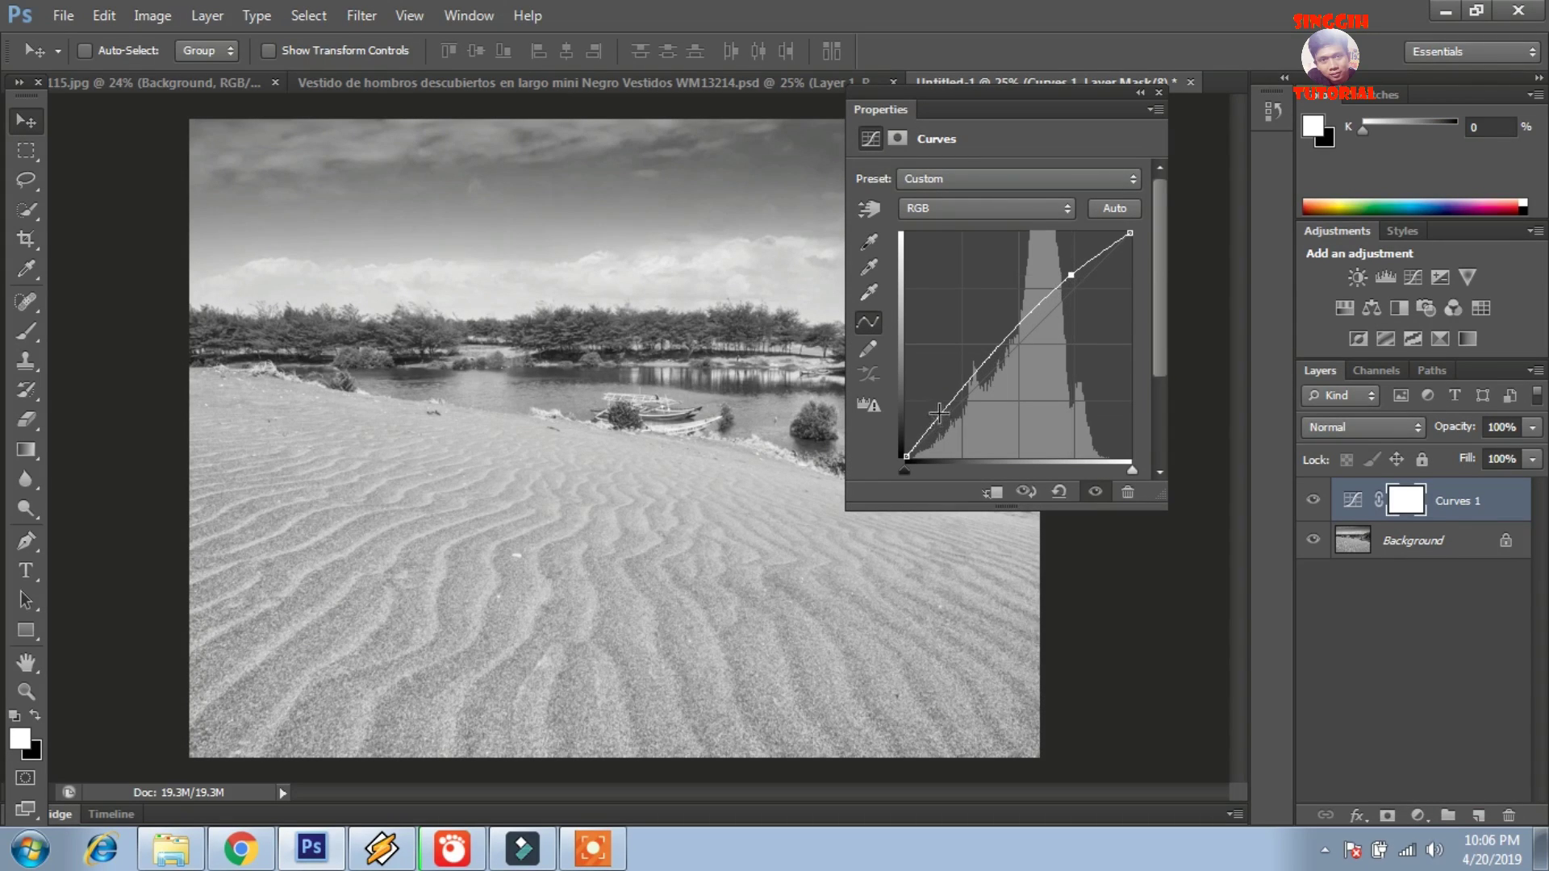
{"action": "left_click_drag", "start_coordinate": [941, 413], "coordinate": [995, 426]}
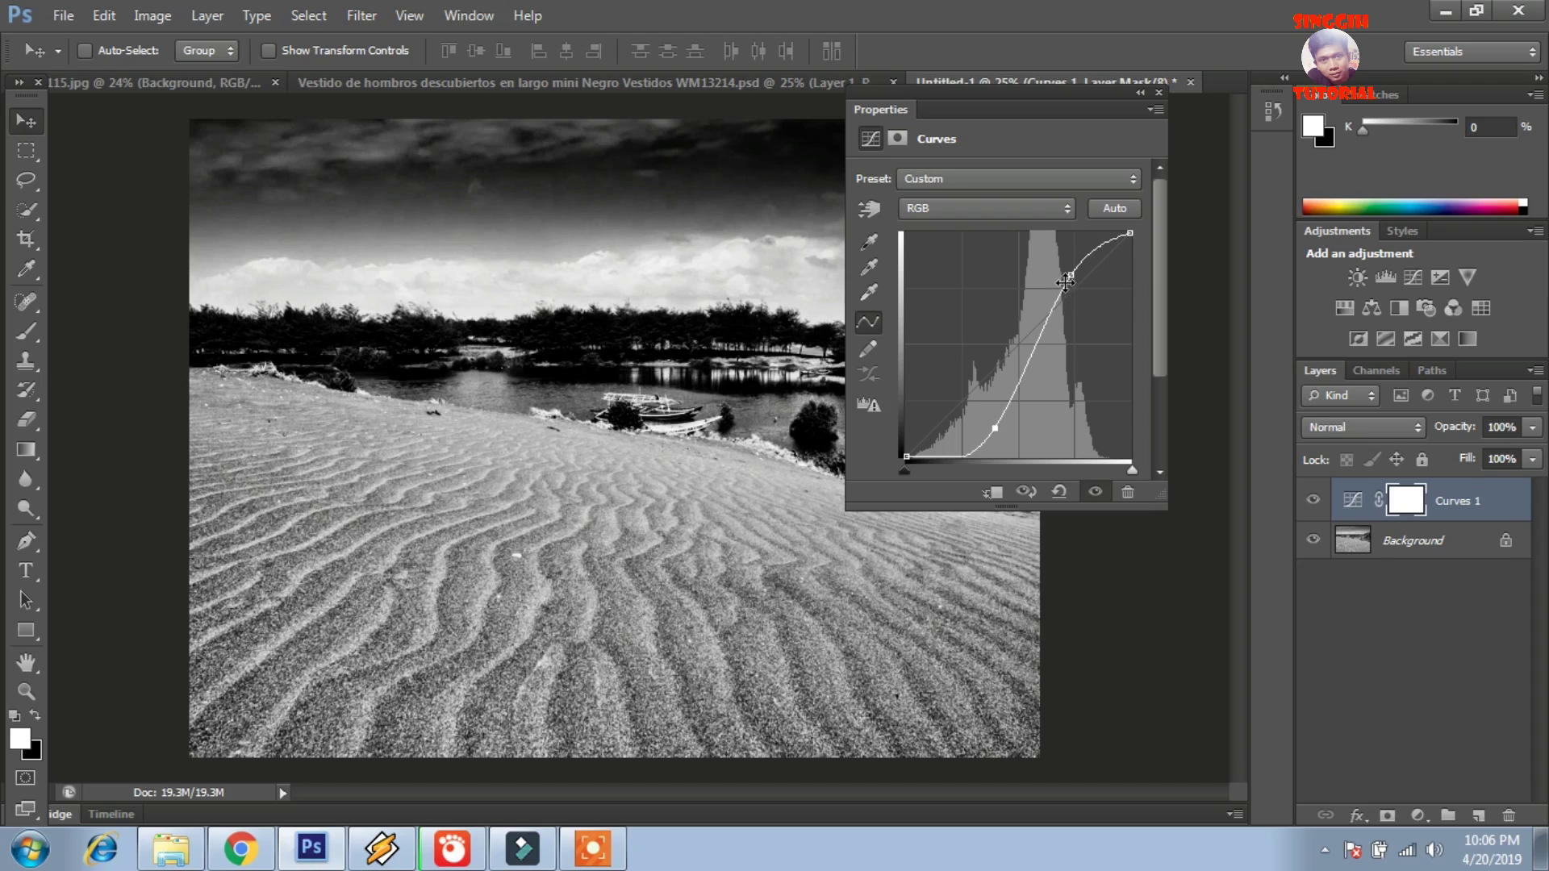
{"action": "left_click_drag", "start_coordinate": [1063, 268], "coordinate": [1064, 271]}
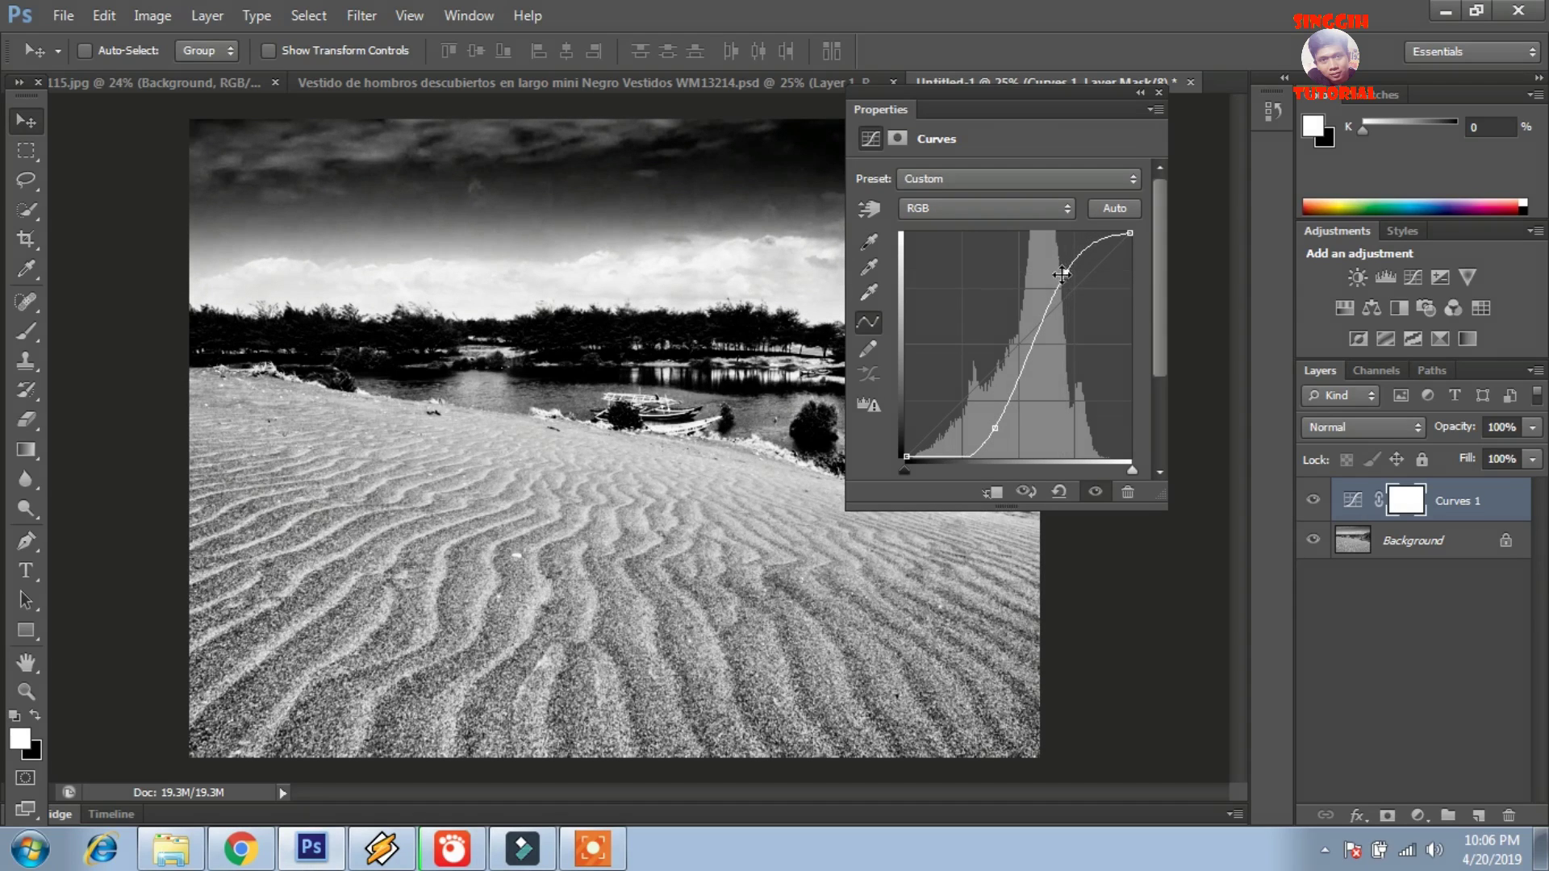
{"action": "left_click", "coordinate": [1160, 92]}
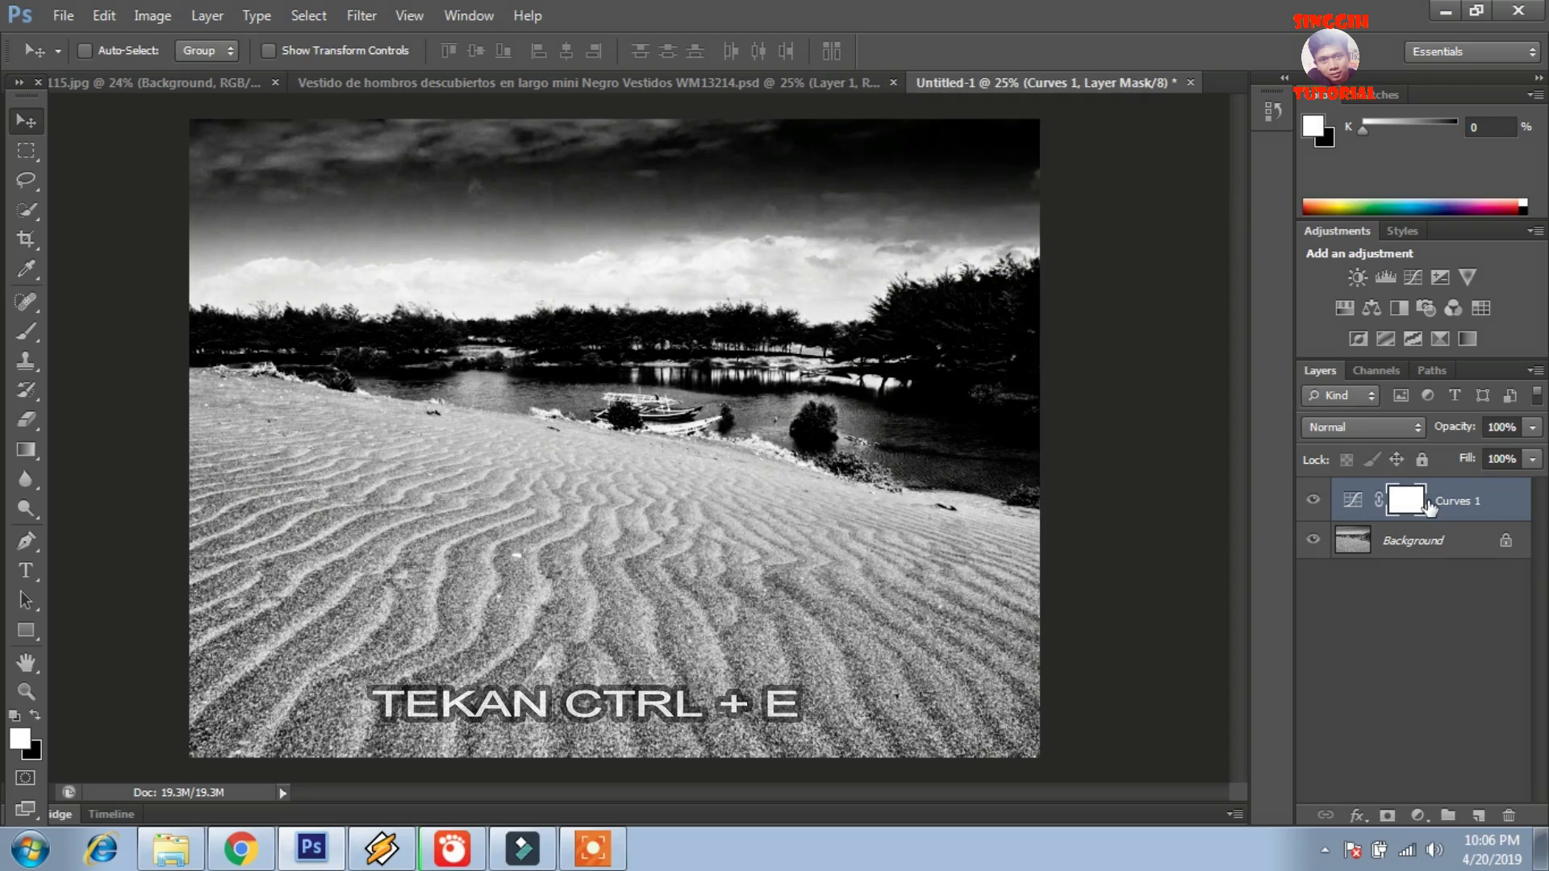
{"action": "key", "text": "ctrl+e"}
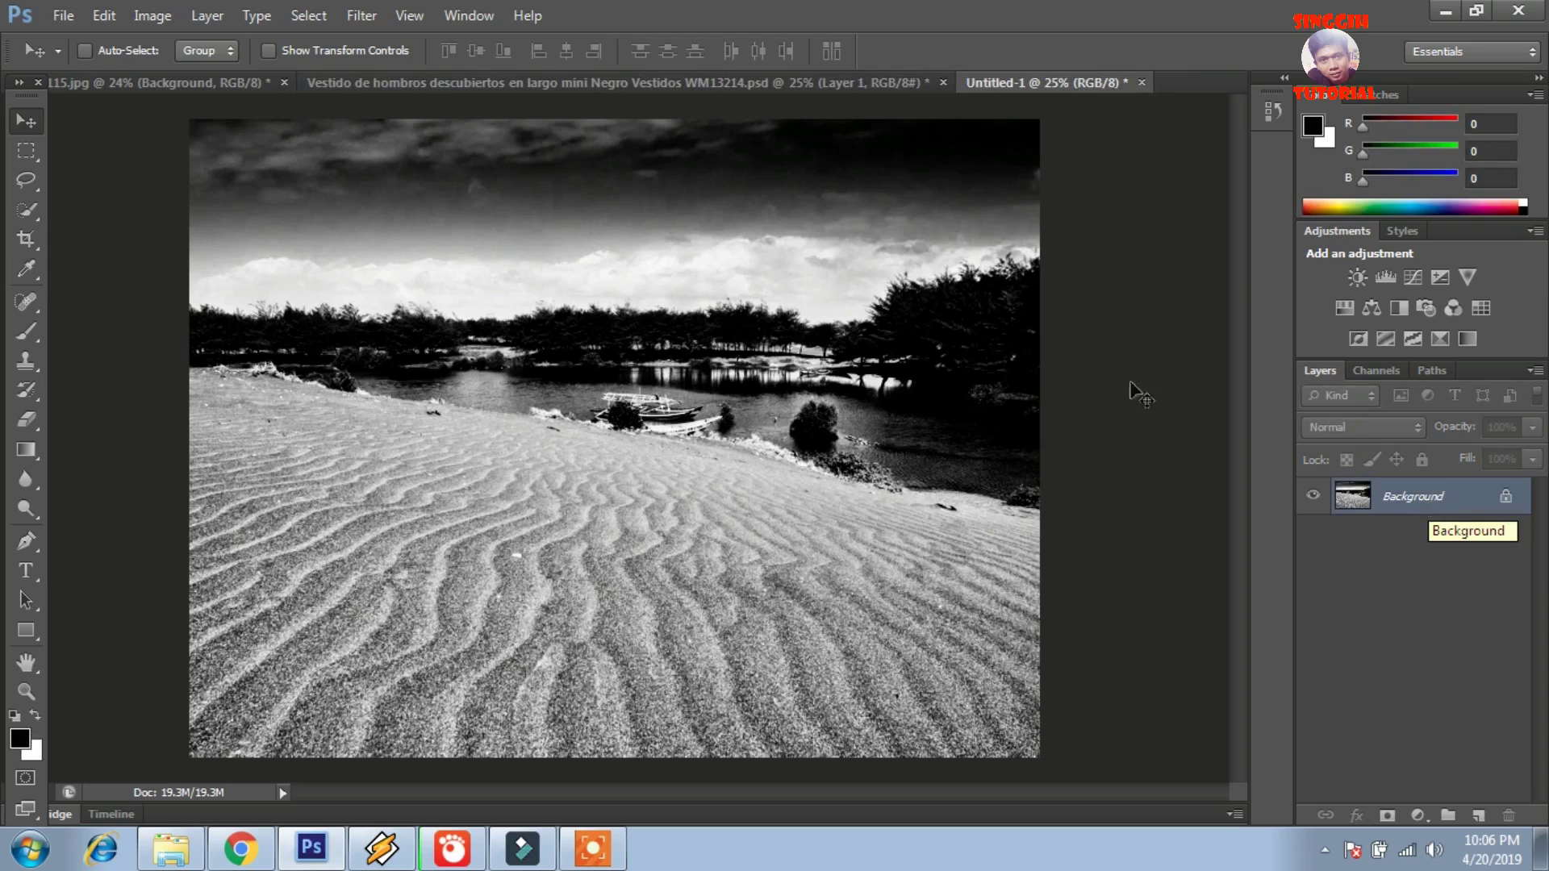
Save the high-contrast image as a Photoshop file named shadow in New folder, and close that document
{"action": "left_click", "coordinate": [60, 18]}
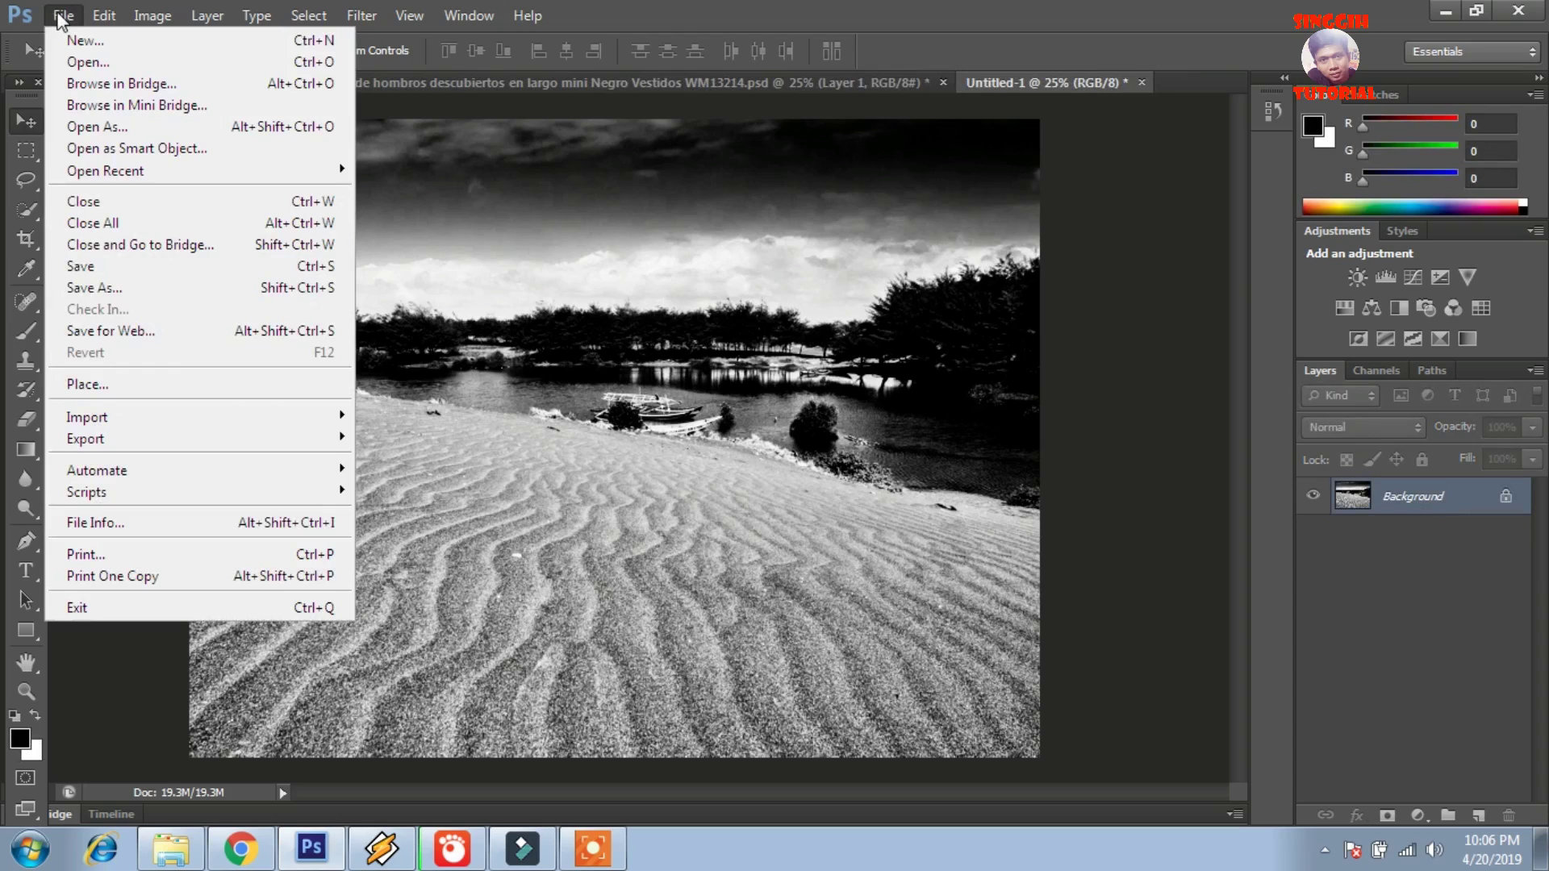
{"action": "left_click", "coordinate": [192, 290]}
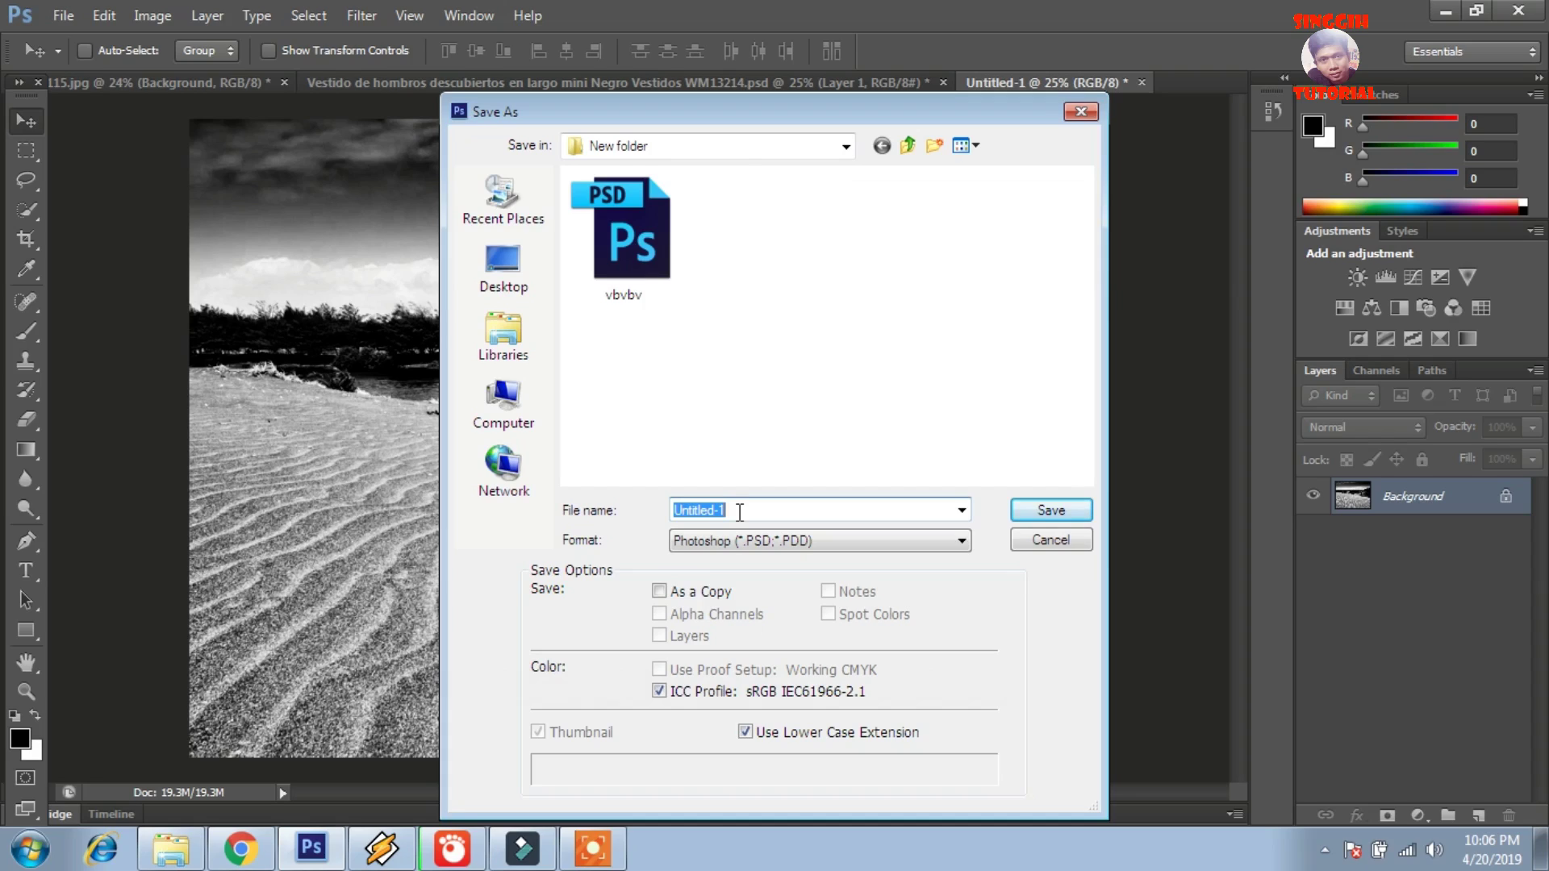
{"action": "type", "text": "shadow"}
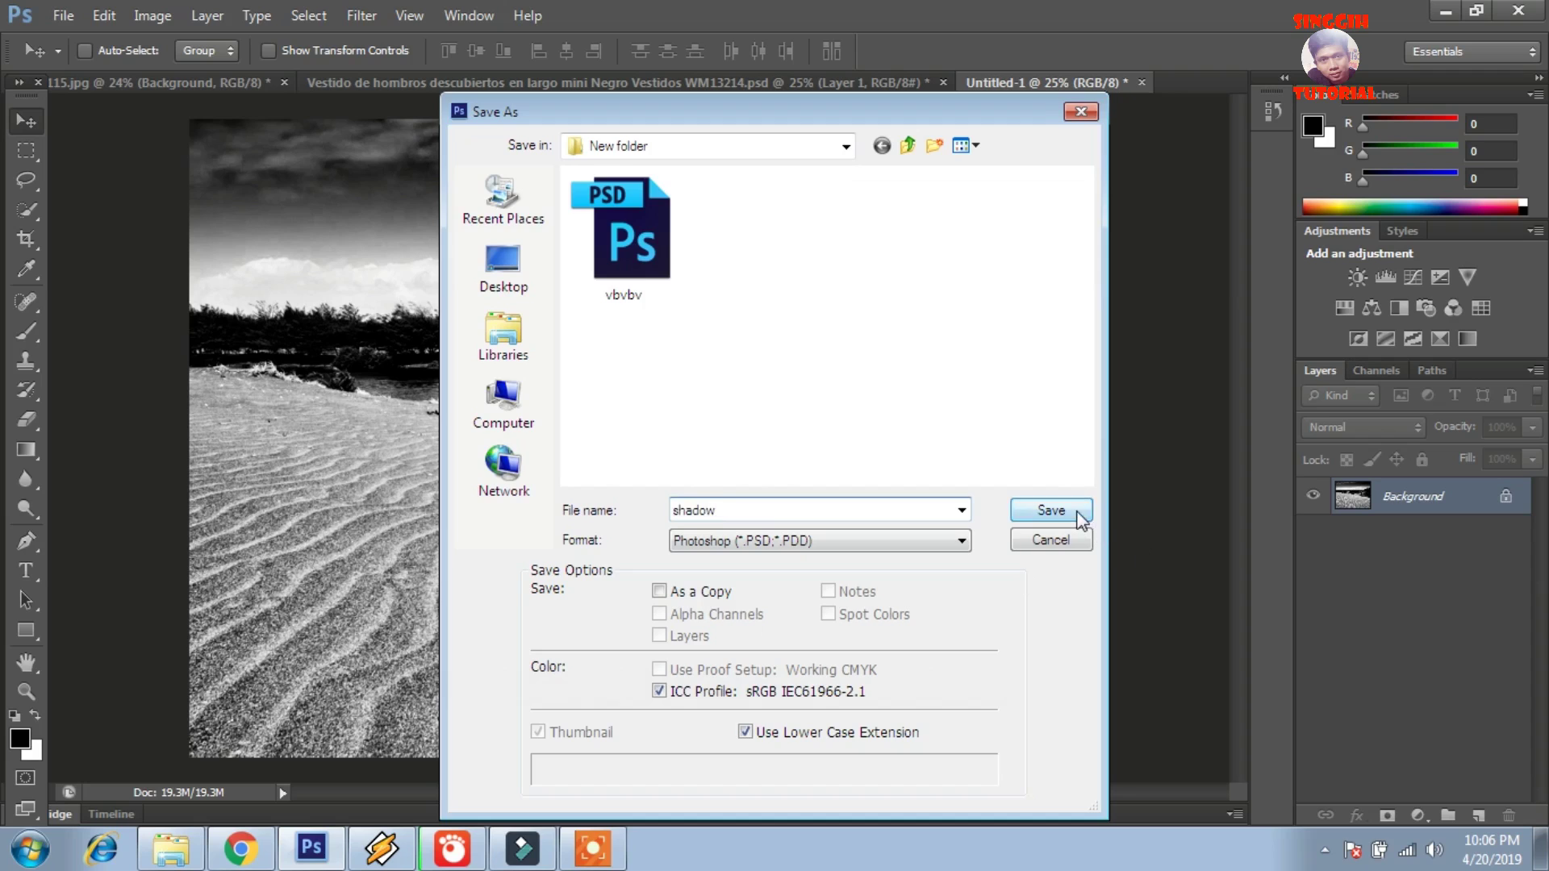
{"action": "left_click", "coordinate": [1051, 510]}
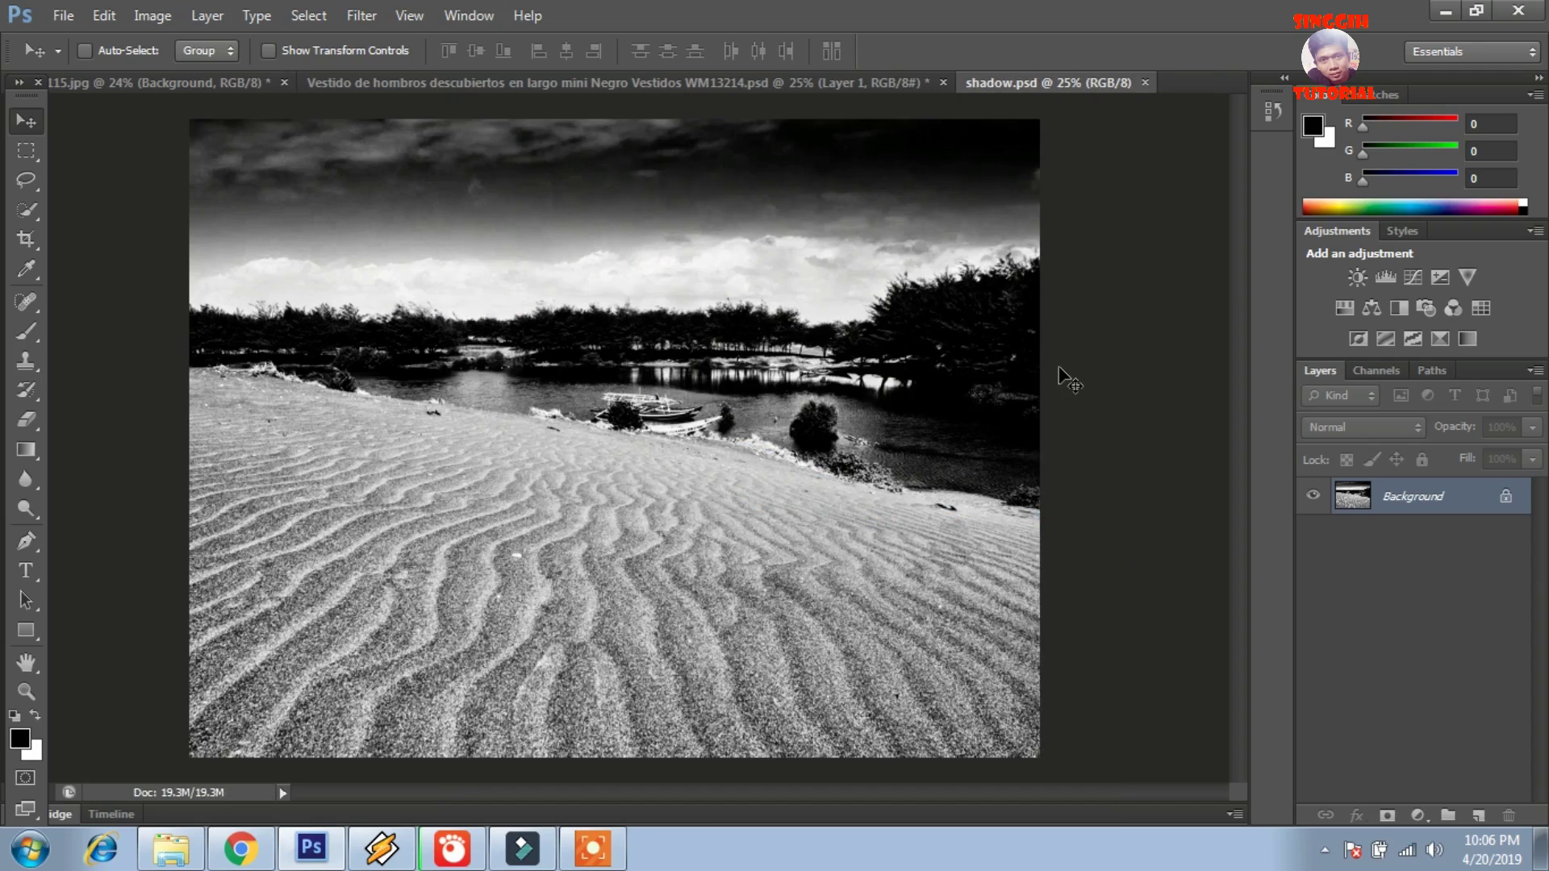
{"action": "left_click", "coordinate": [1146, 82]}
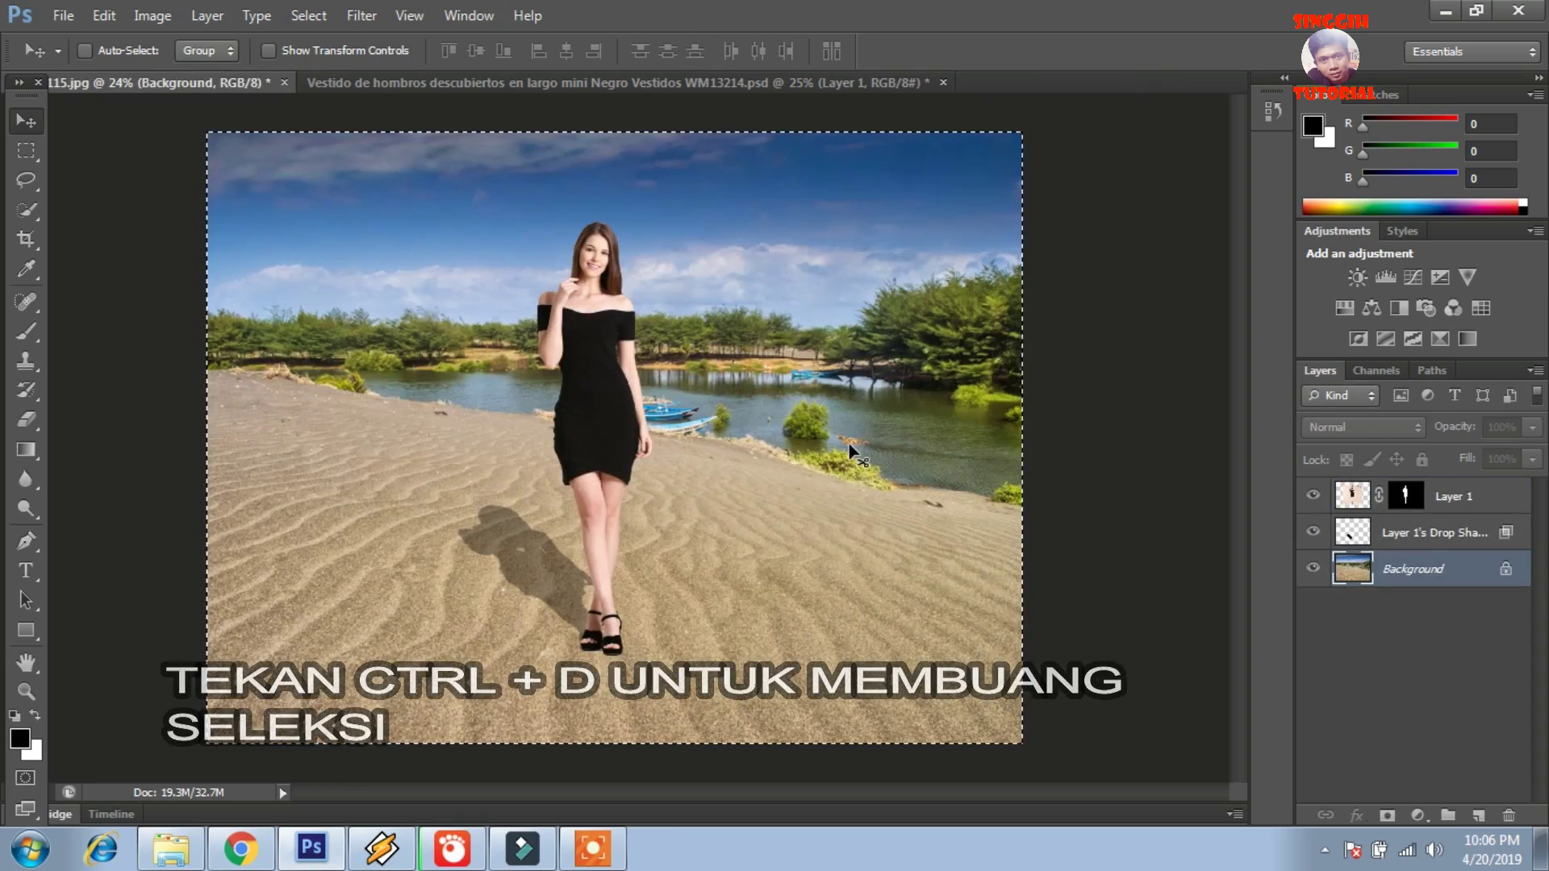
Deselect everything and apply Displace to the drop shadow layer with horizontal scale 10, Stretch To Fit and Repeat Edge Pixels, using the shadow PSD as map
{"action": "key", "text": "ctrl+d"}
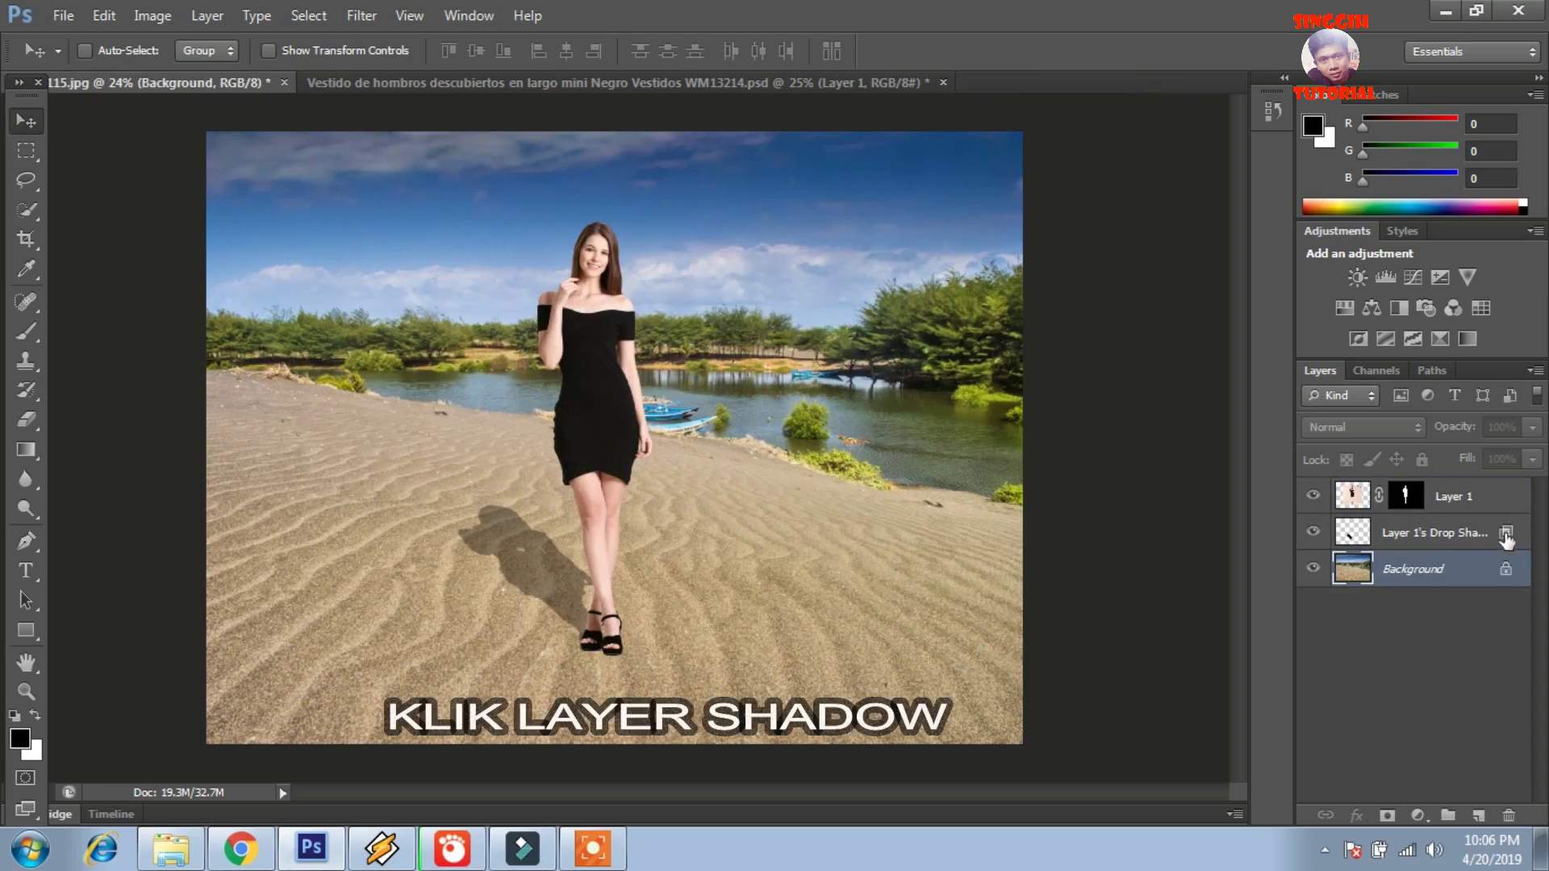
{"action": "left_click", "coordinate": [1416, 535]}
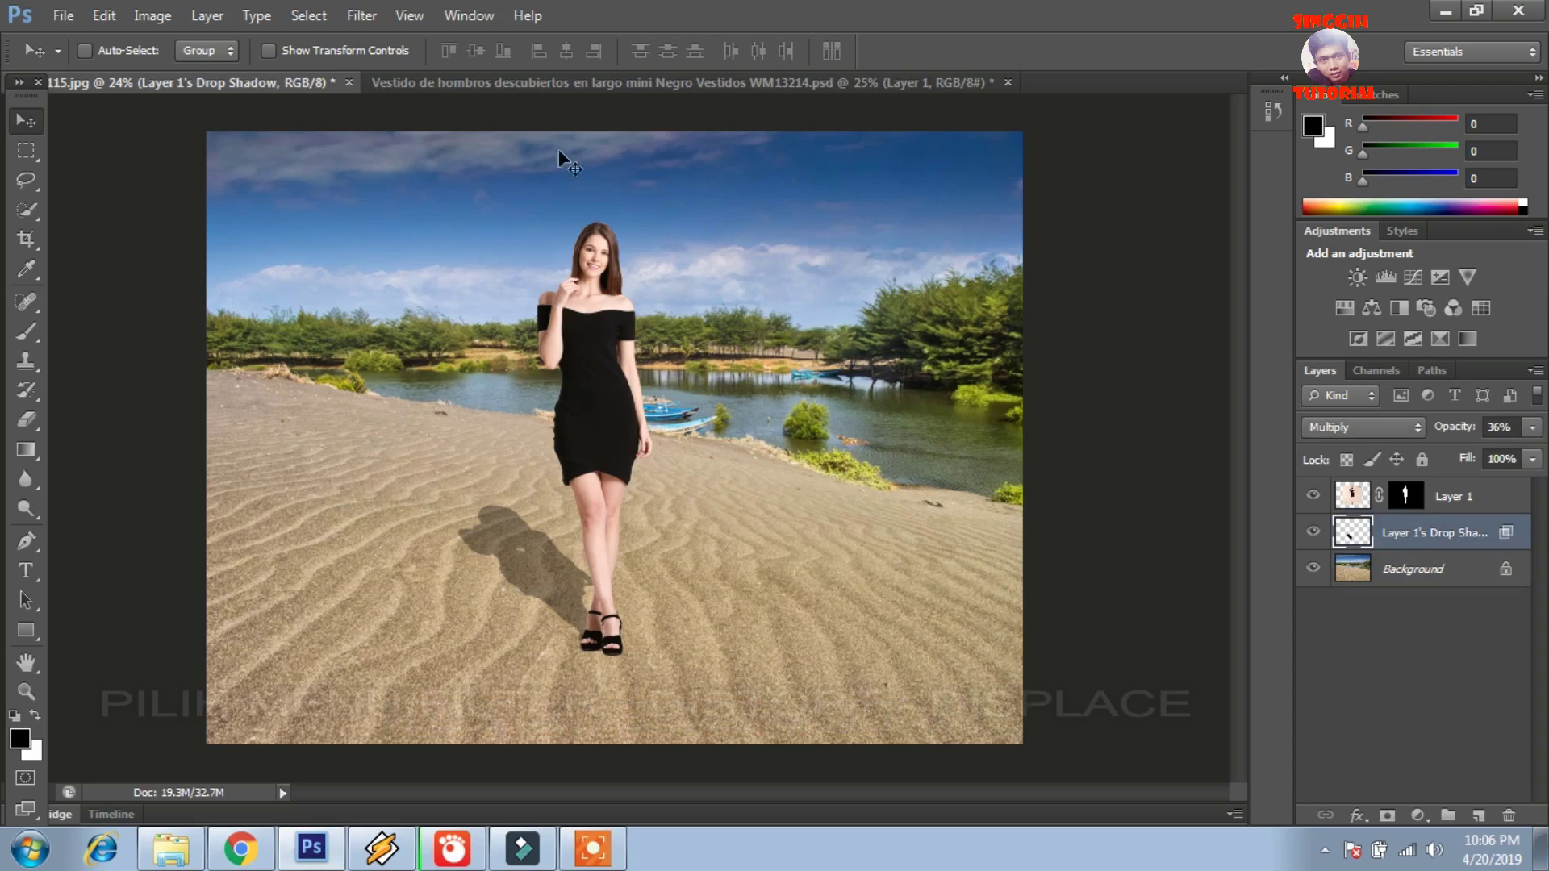
{"action": "left_click", "coordinate": [369, 16]}
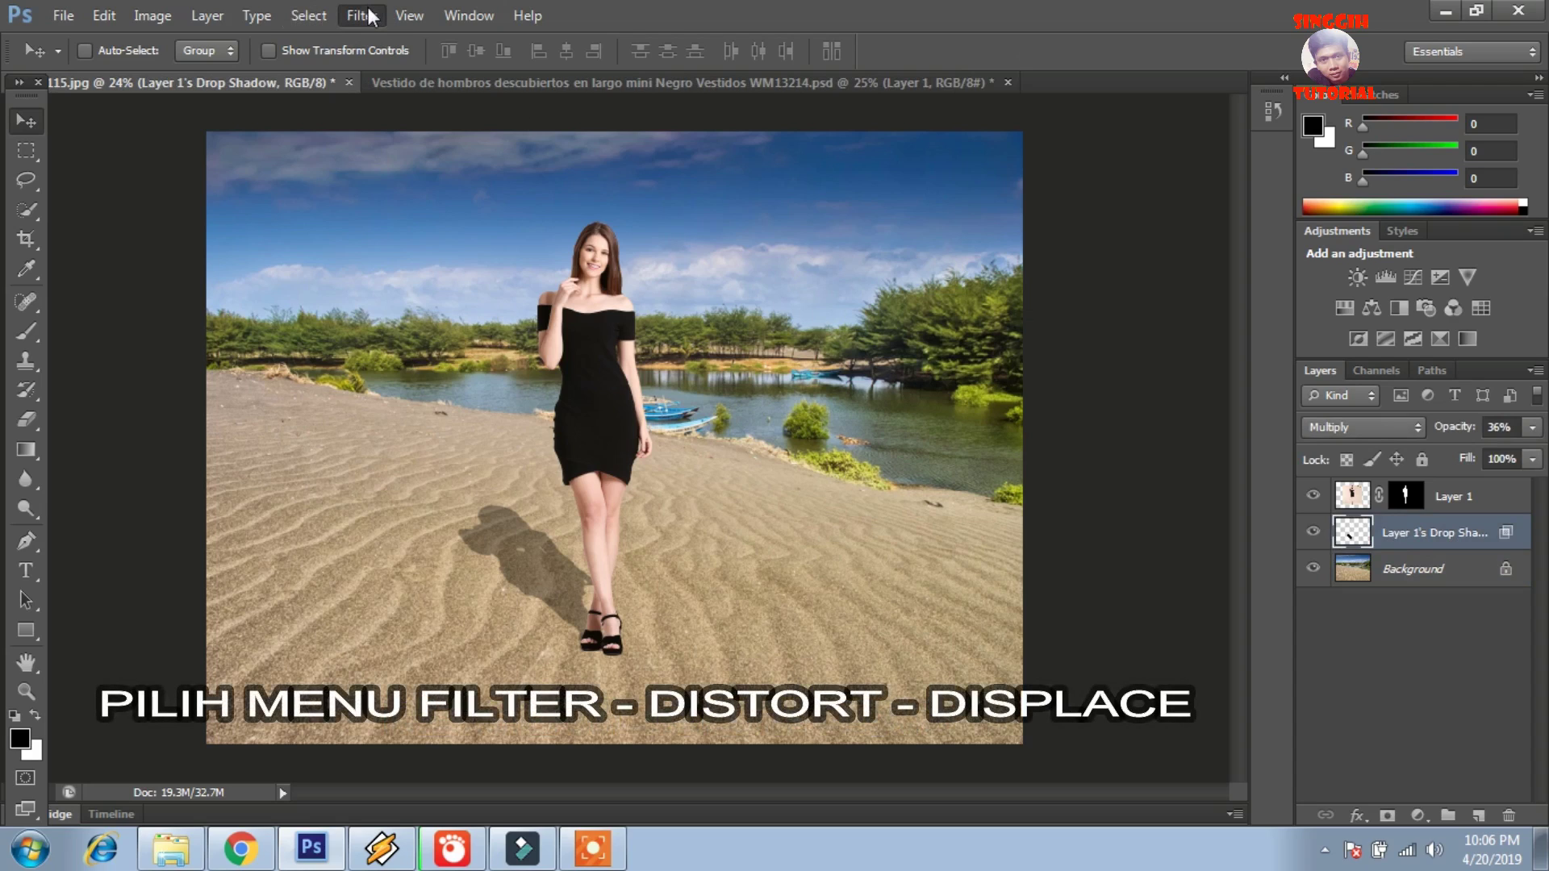
{"action": "mouse_move", "coordinate": [476, 276]}
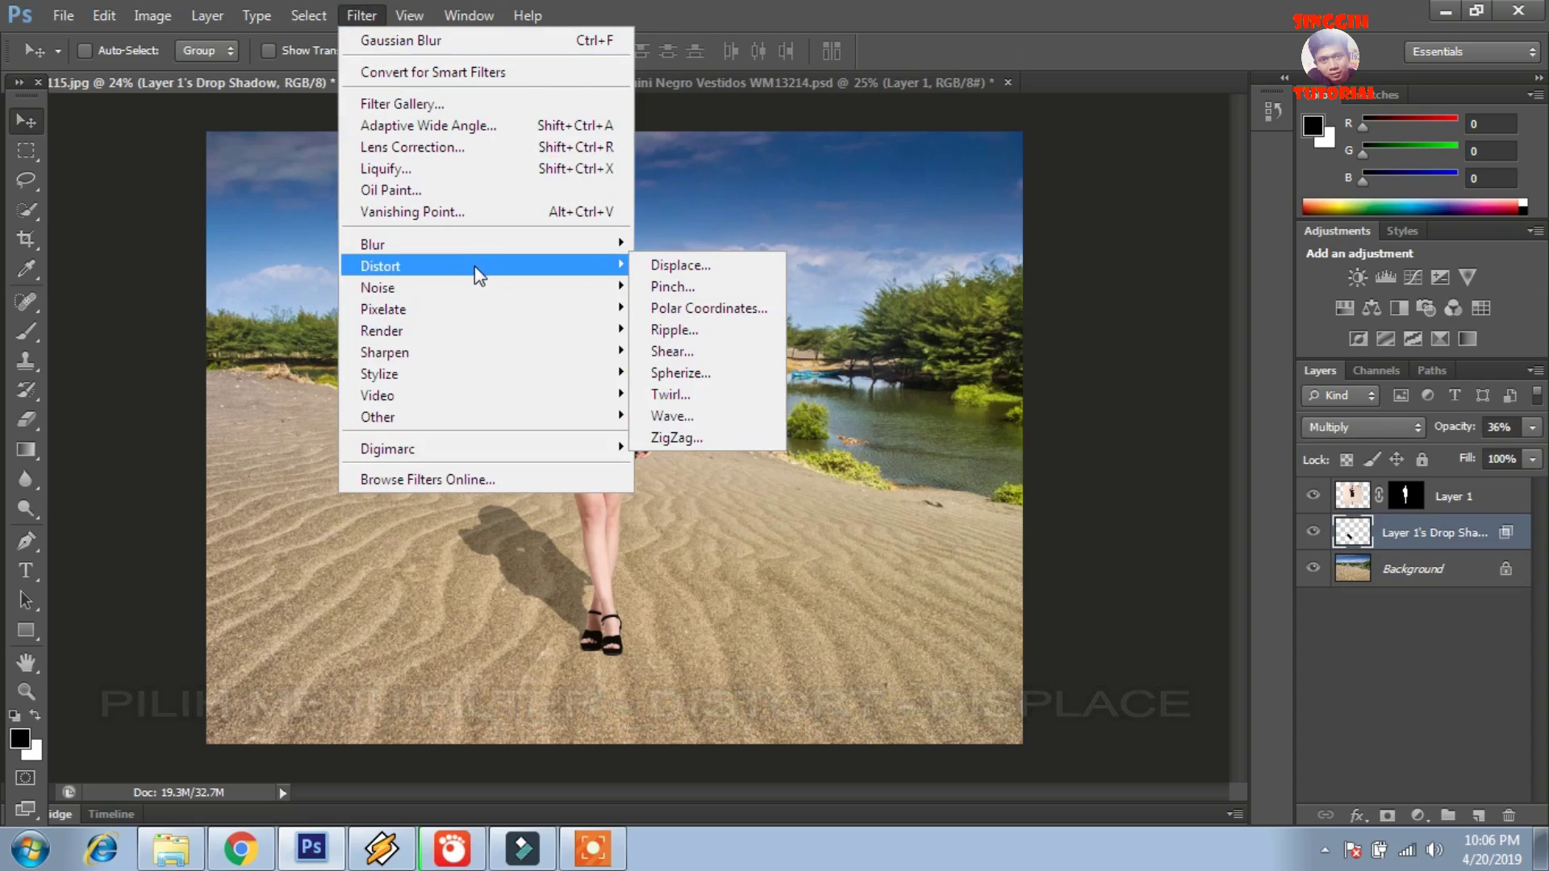
{"action": "left_click", "coordinate": [672, 268]}
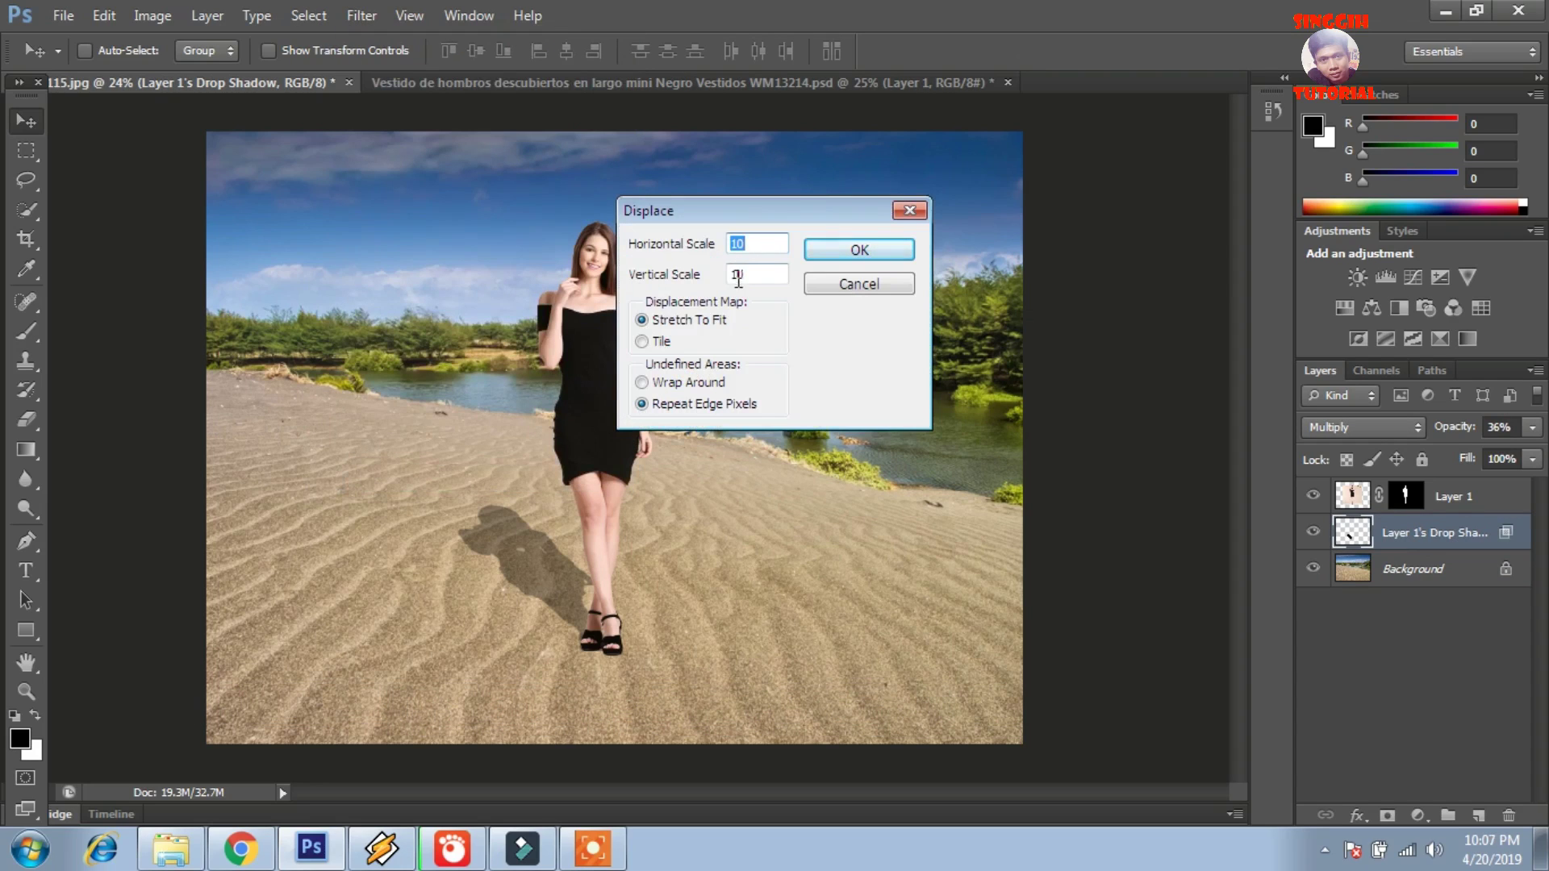
{"action": "left_click", "coordinate": [849, 254]}
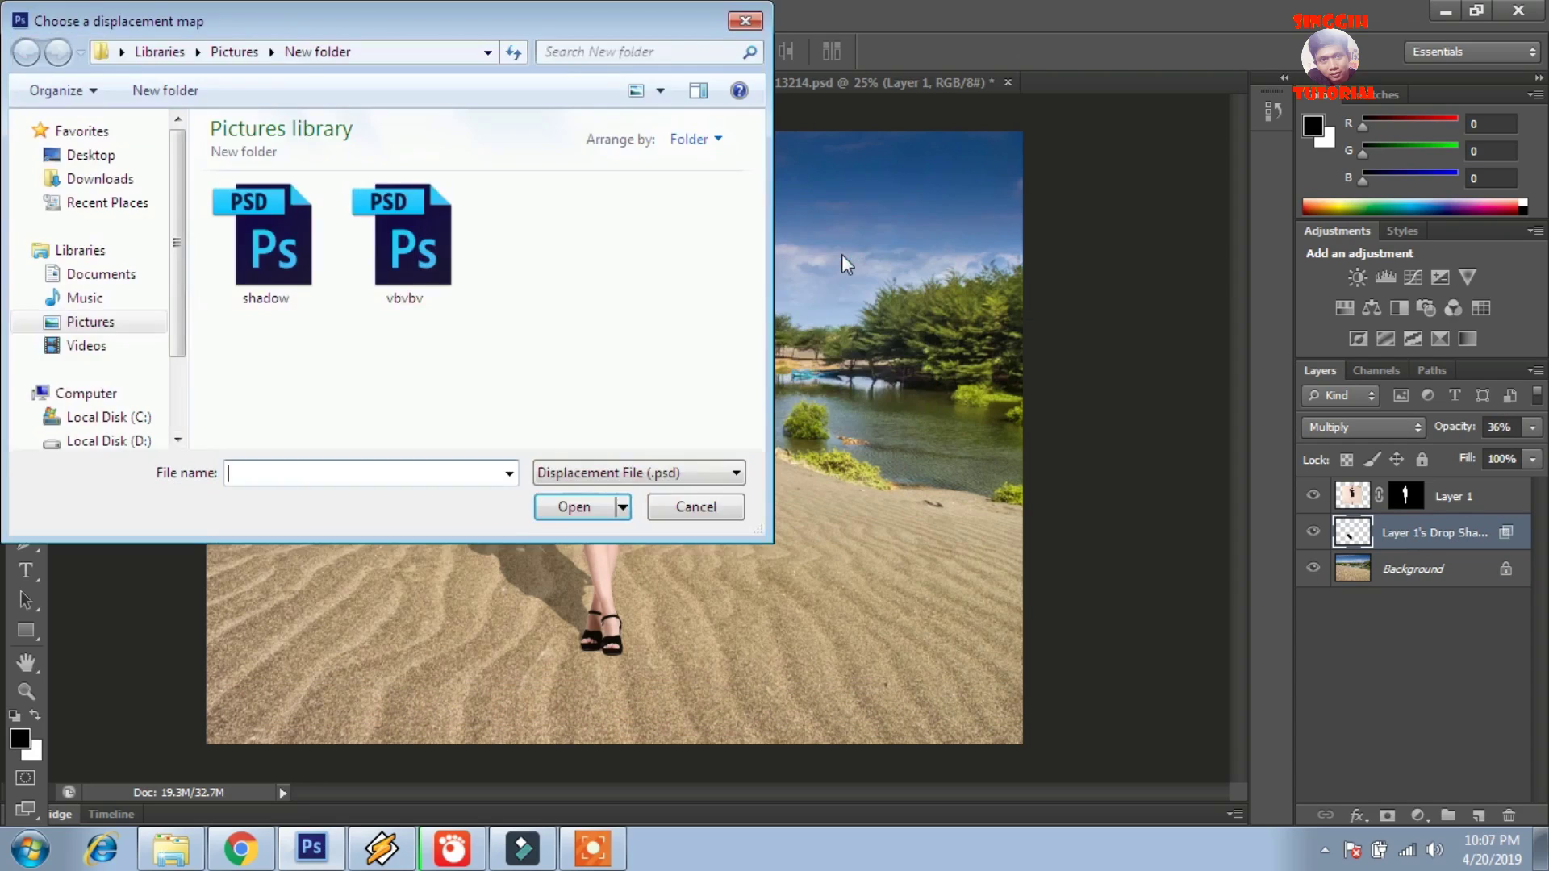
{"action": "left_click", "coordinate": [271, 223]}
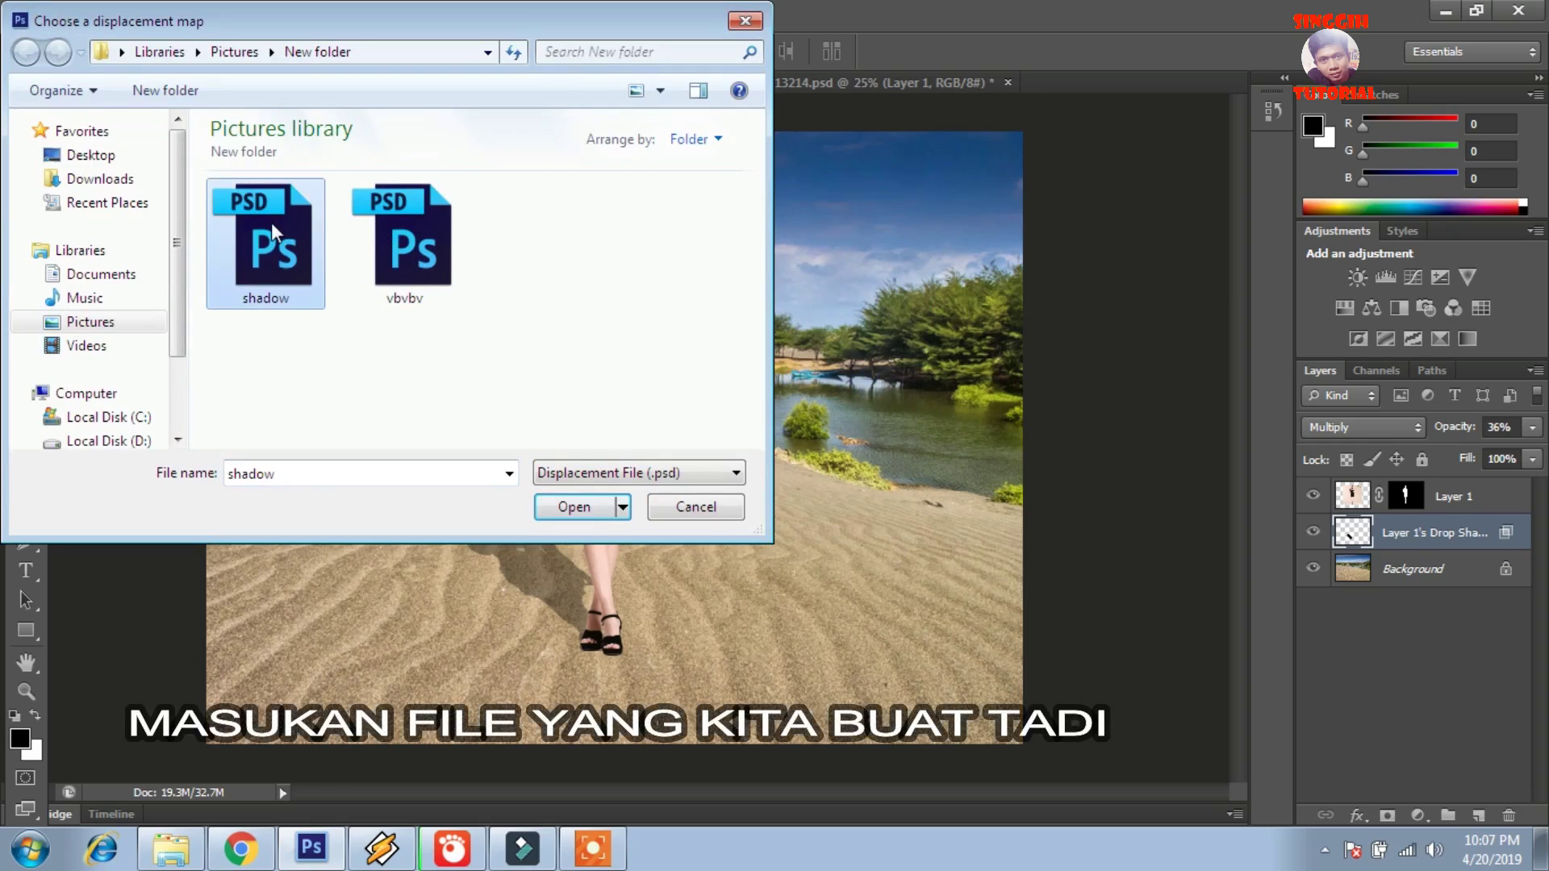
{"action": "double_click", "coordinate": [271, 223]}
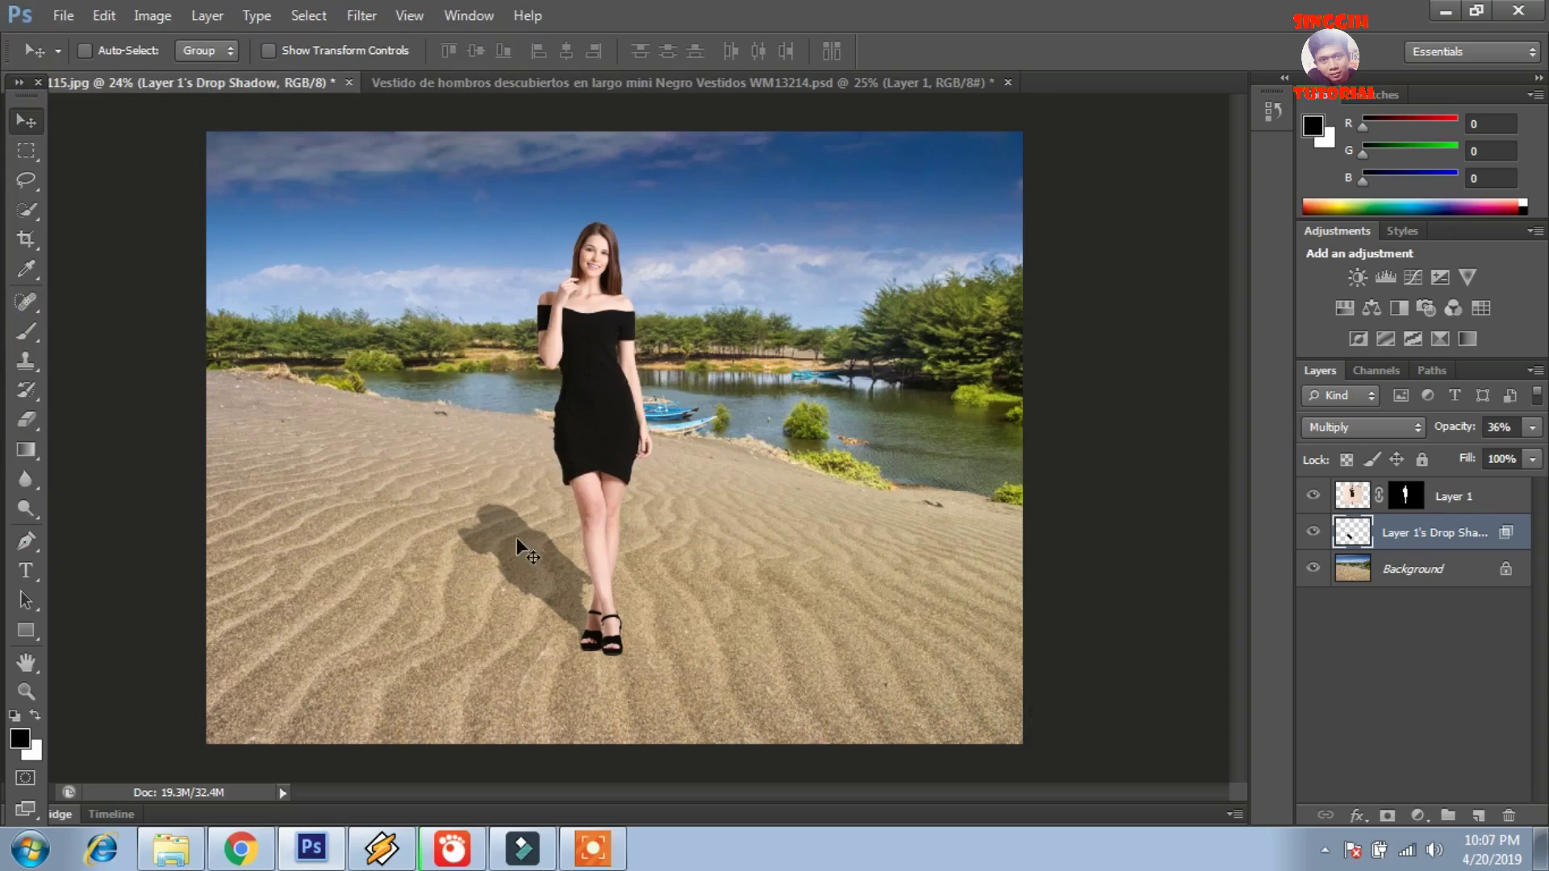
Soften the edges of the displaced drop shadow layer with a slight Gaussian Blur, using a radius below 8 pixels
{"action": "scroll", "coordinate": [518, 589], "scroll_direction": "up", "scroll_amount": 4}
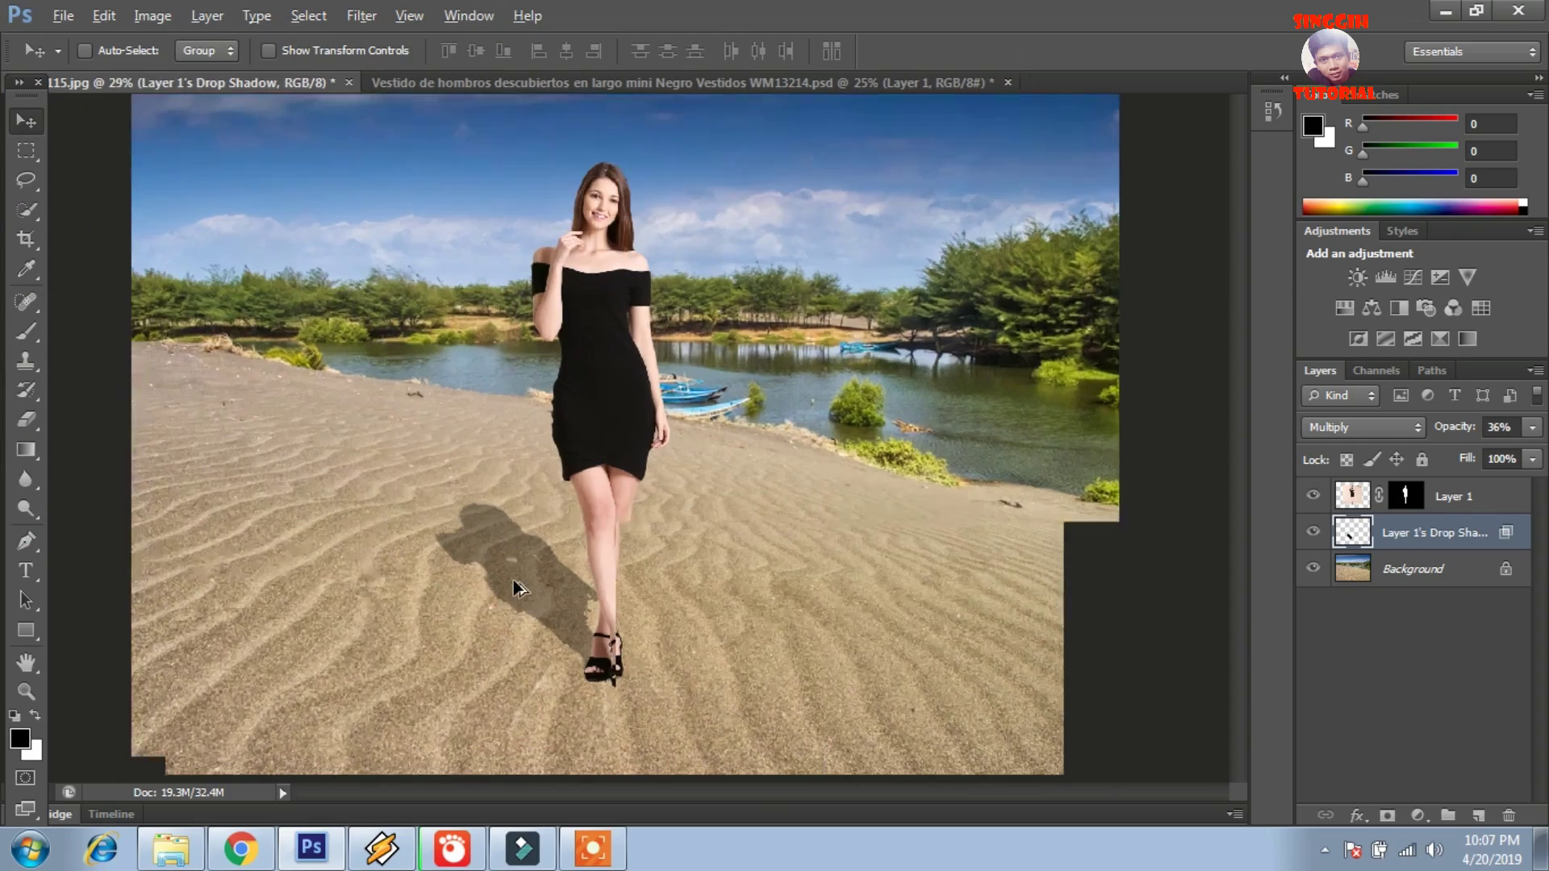
{"action": "scroll", "coordinate": [505, 597], "scroll_direction": "up", "scroll_amount": 2}
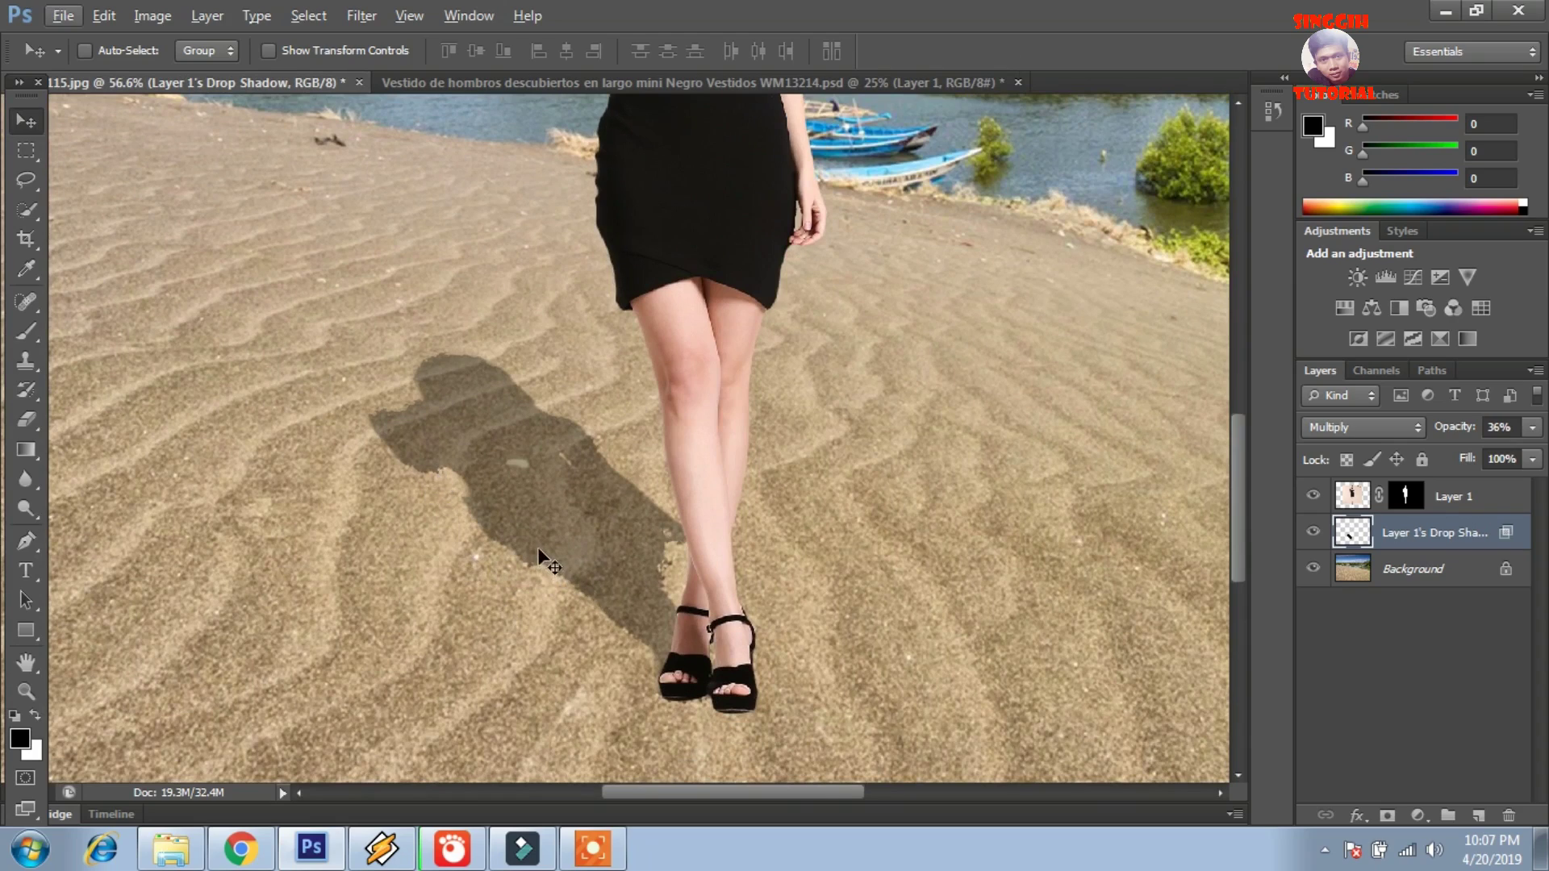
{"action": "scroll", "coordinate": [537, 547], "scroll_direction": "down", "scroll_amount": 5}
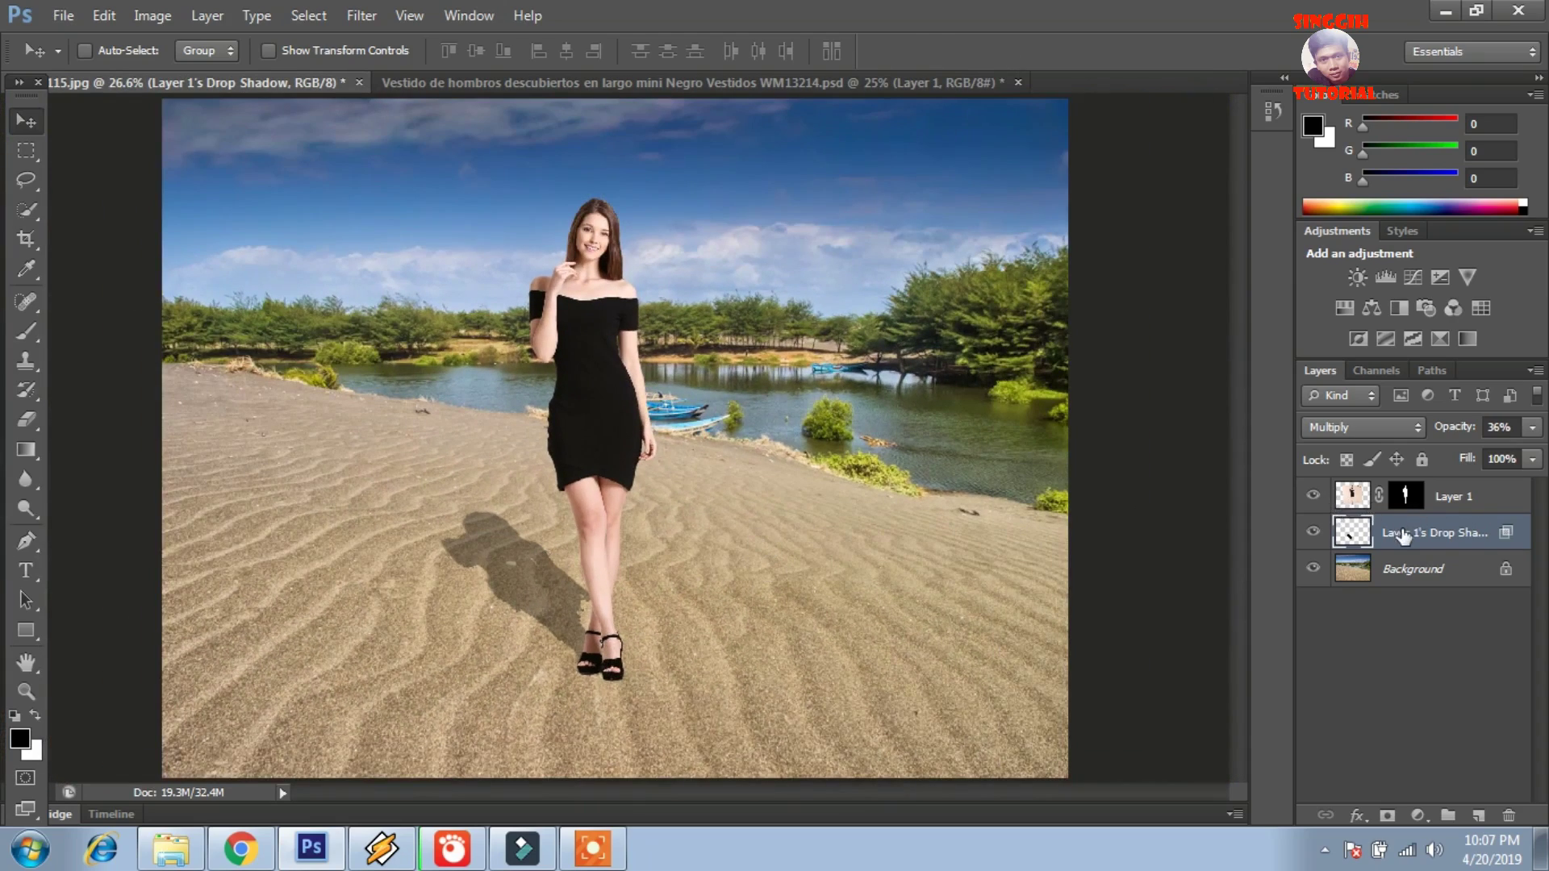
{"action": "left_click", "coordinate": [351, 16]}
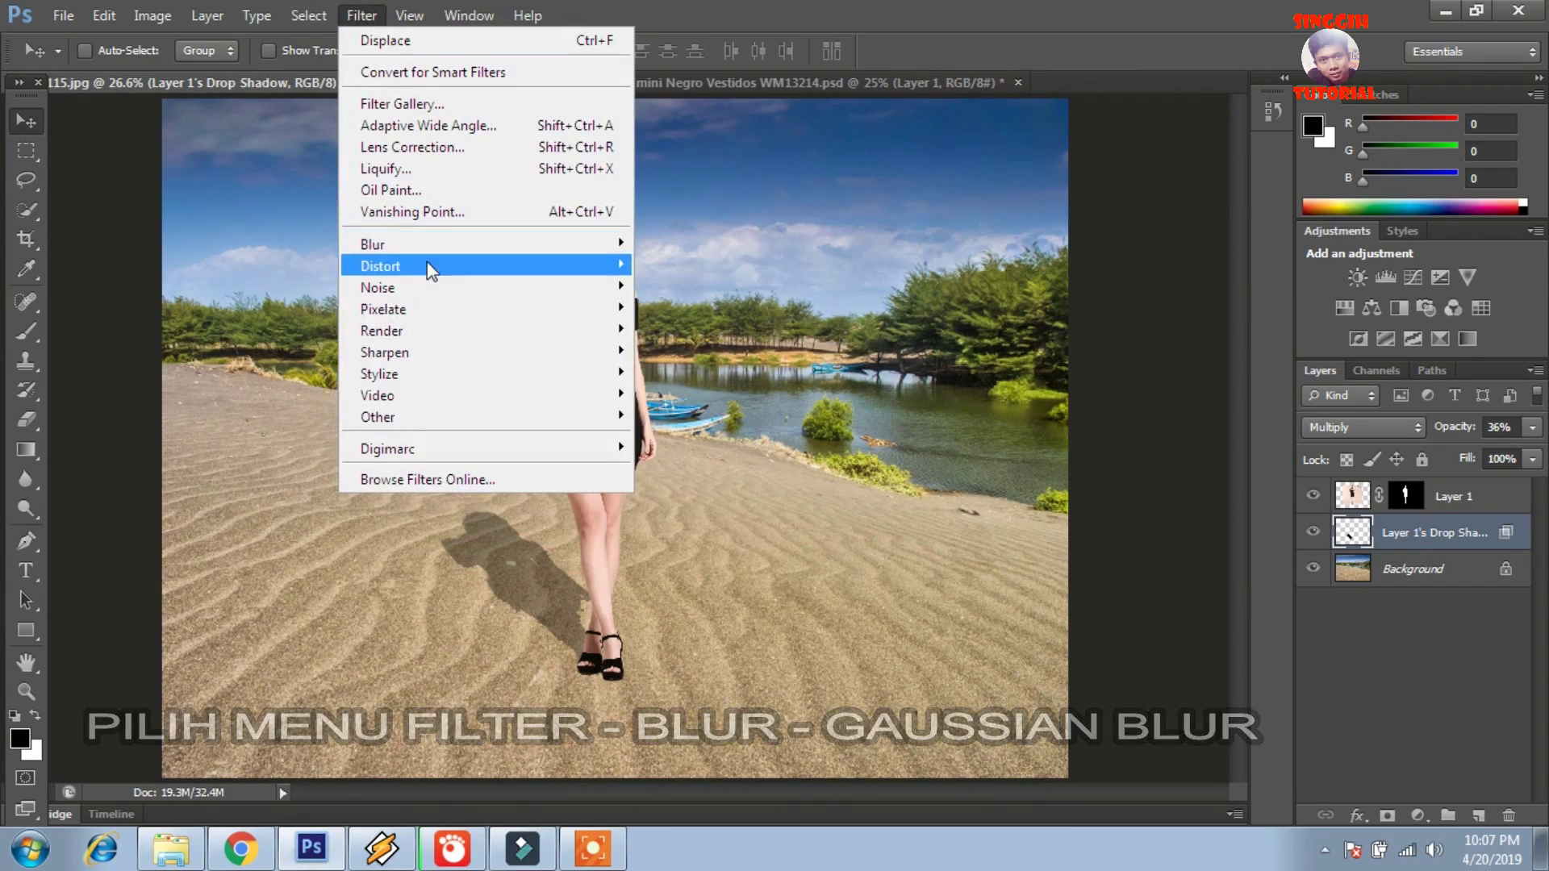
{"action": "mouse_move", "coordinate": [444, 245]}
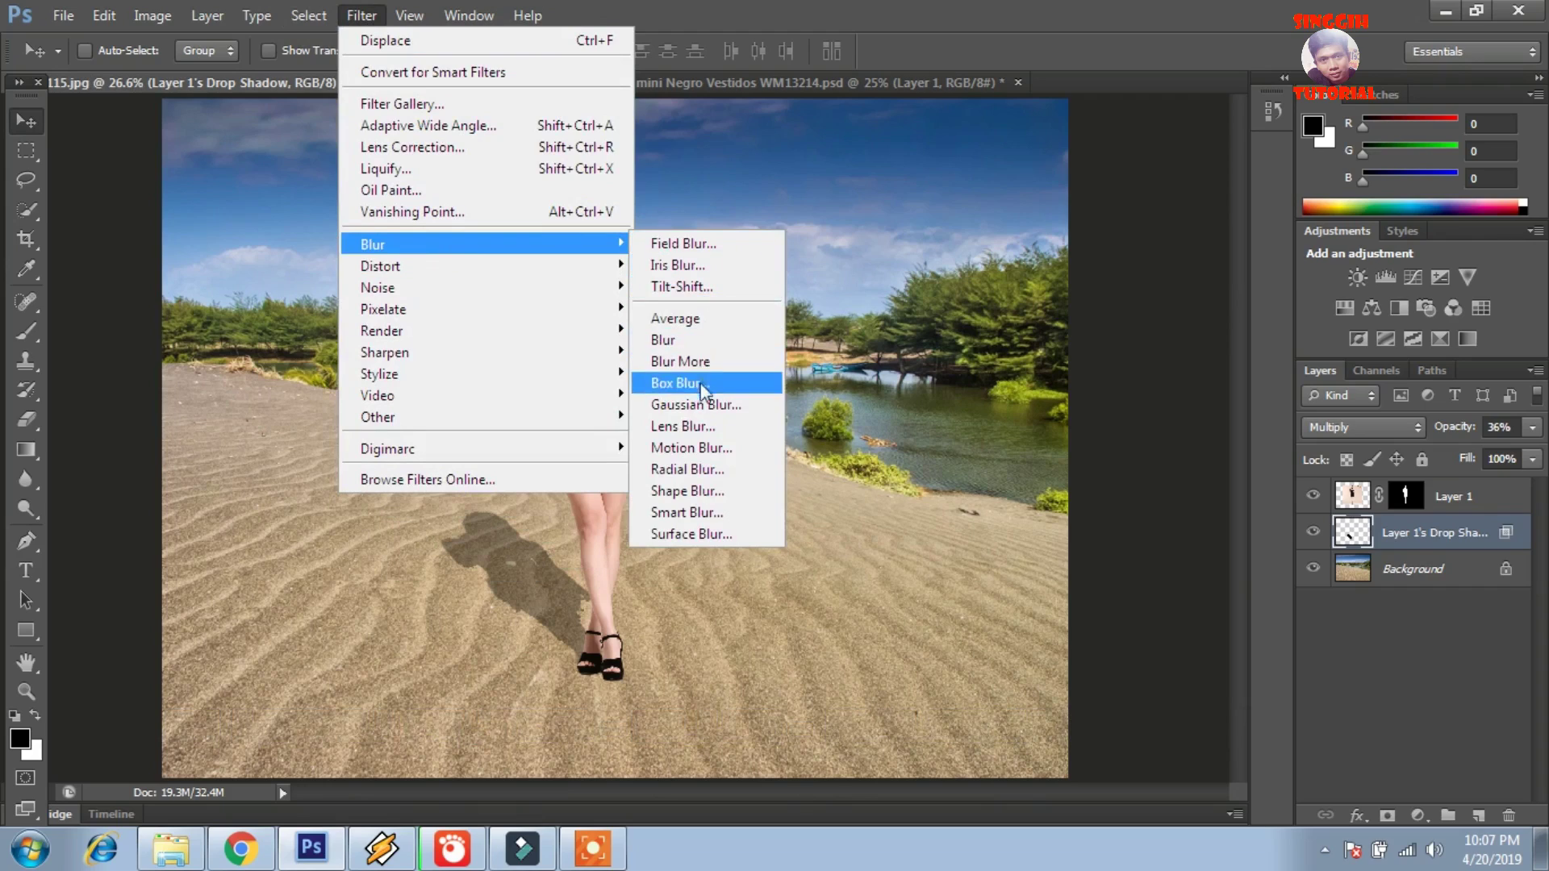
{"action": "left_click", "coordinate": [697, 404]}
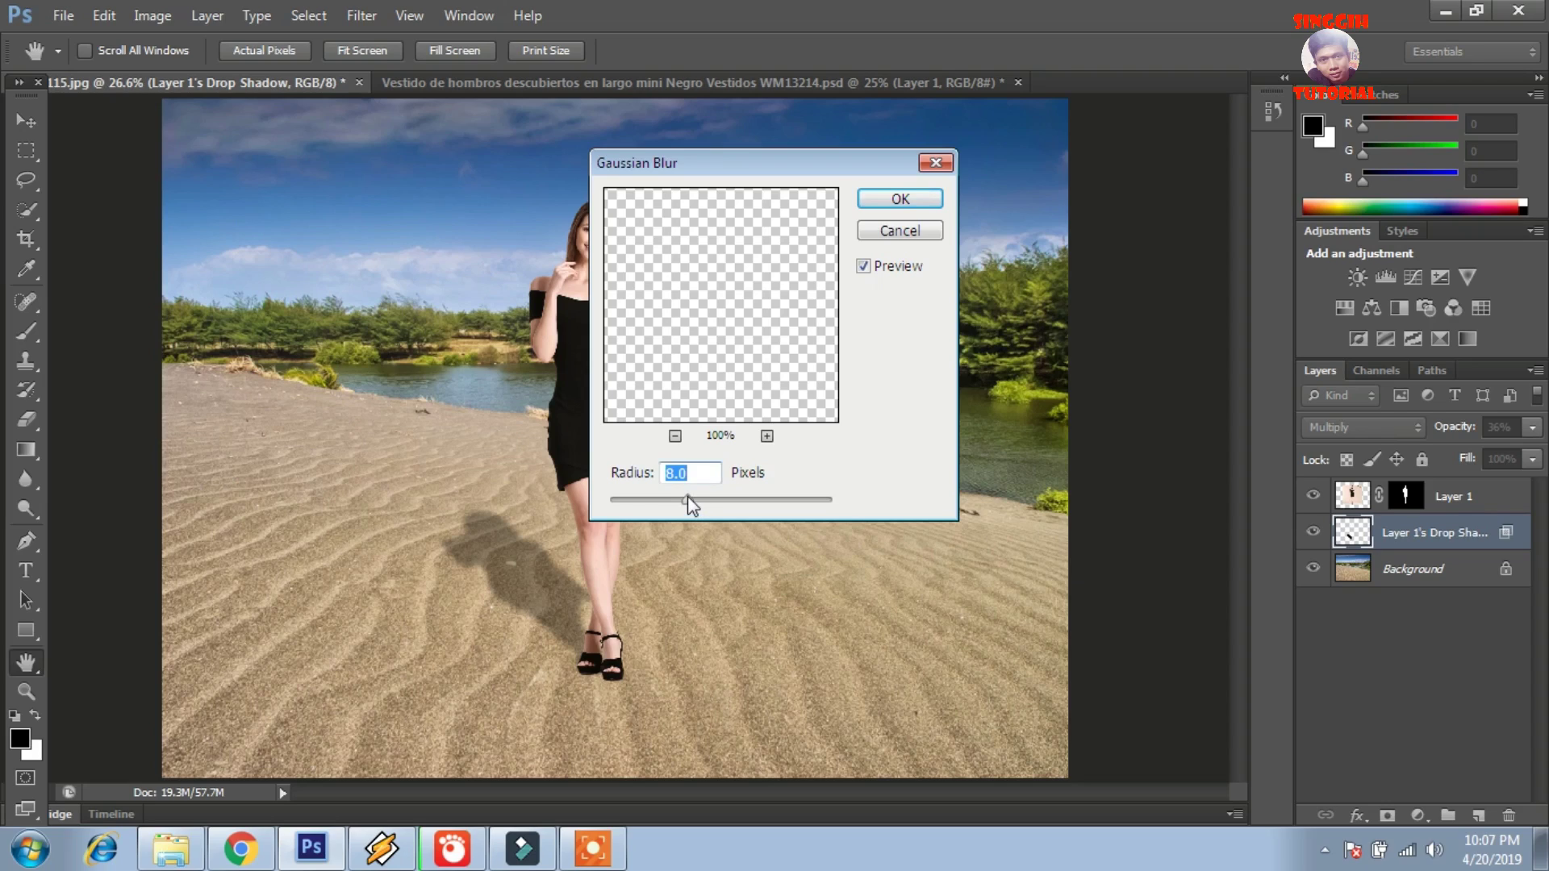
{"action": "left_click_drag", "start_coordinate": [687, 496], "coordinate": [671, 497]}
{"action": "left_click_drag", "start_coordinate": [670, 500], "coordinate": [660, 503]}
{"action": "left_click", "coordinate": [900, 202]}
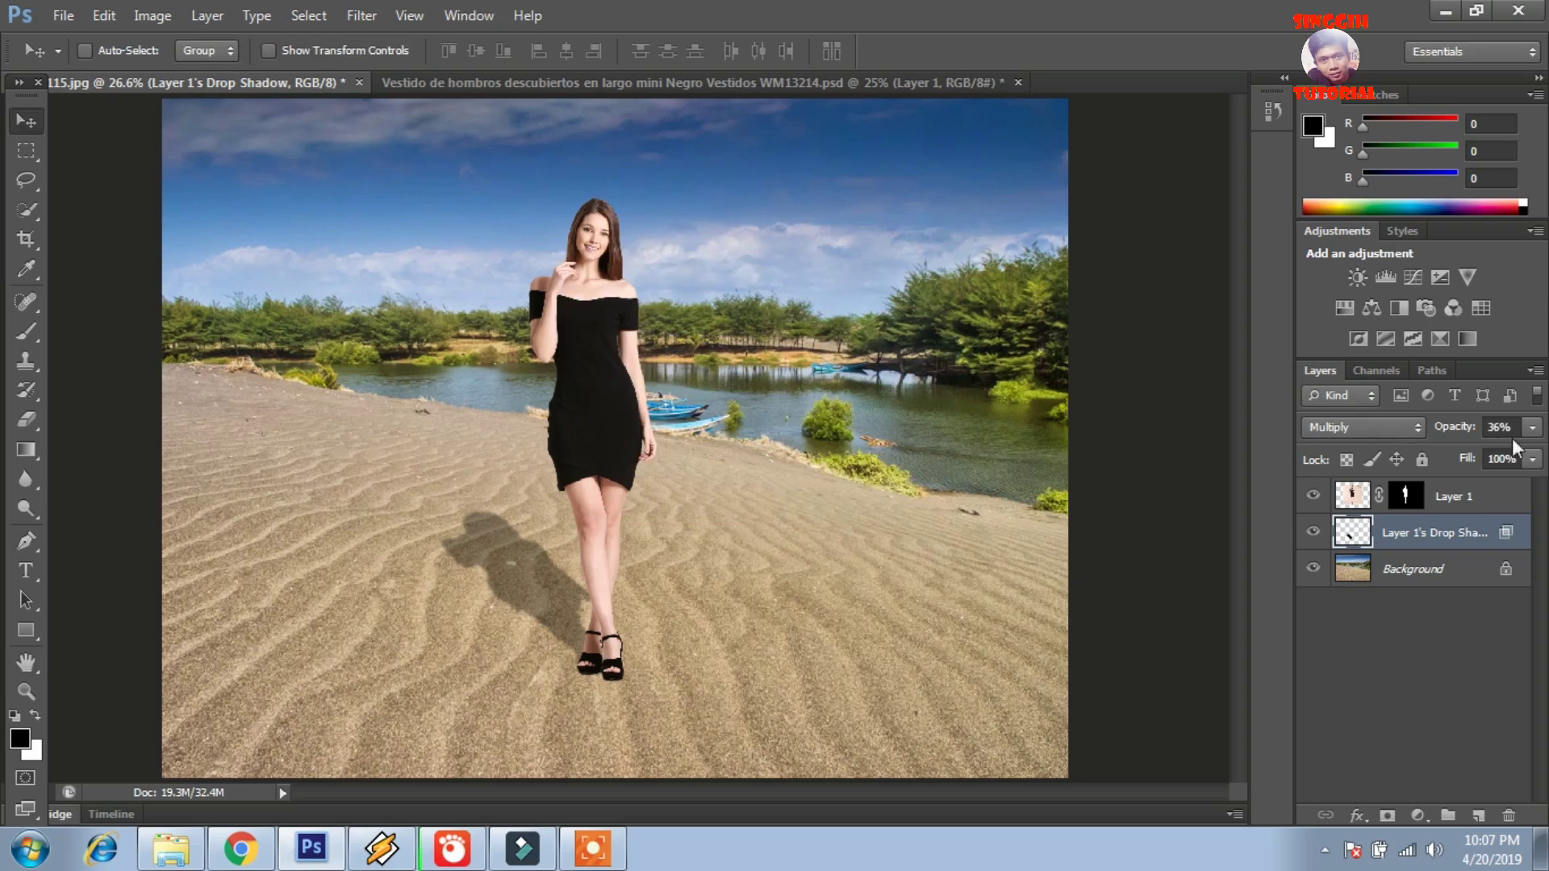
Lower the drop shadow layer's opacity to 23% and make Layer 1 with the woman the active layer
{"action": "left_click", "coordinate": [1530, 425]}
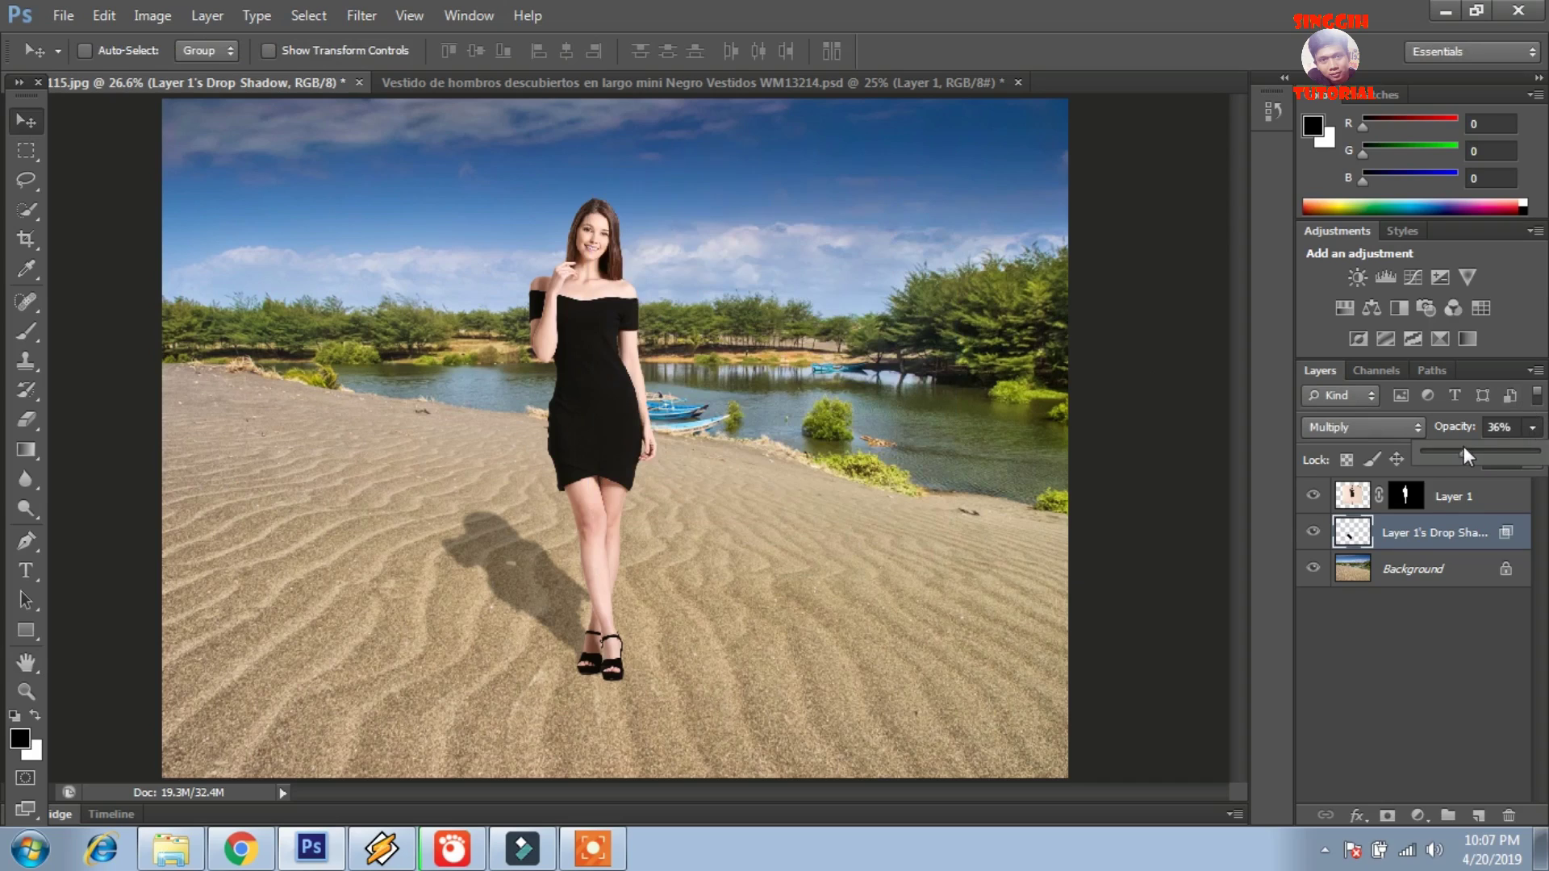
{"action": "left_click_drag", "start_coordinate": [1441, 450], "coordinate": [1444, 457]}
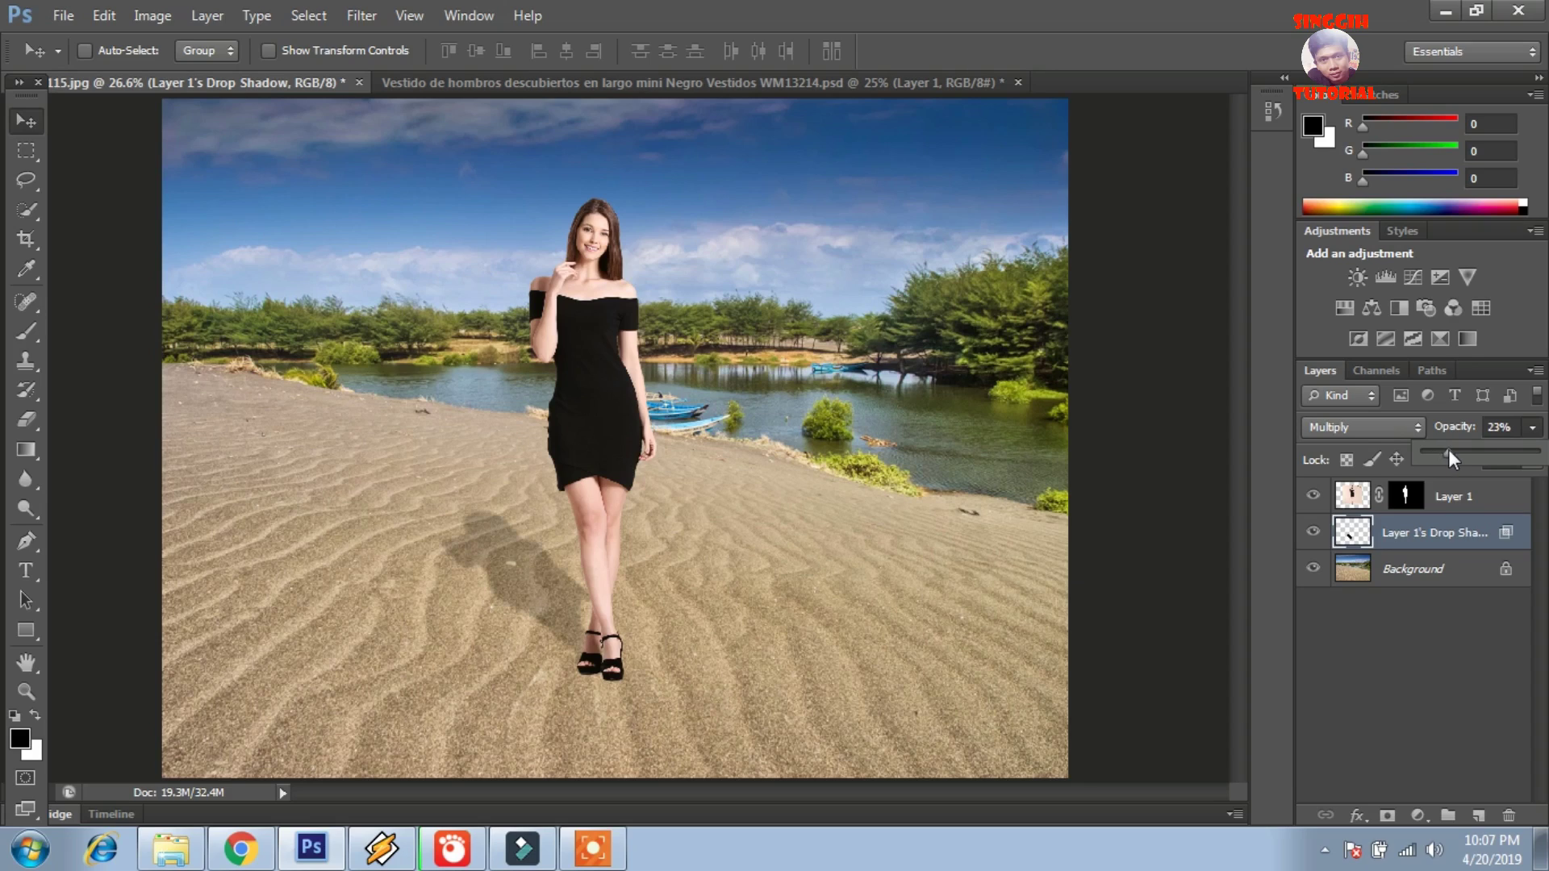
{"action": "left_click", "coordinate": [1477, 634]}
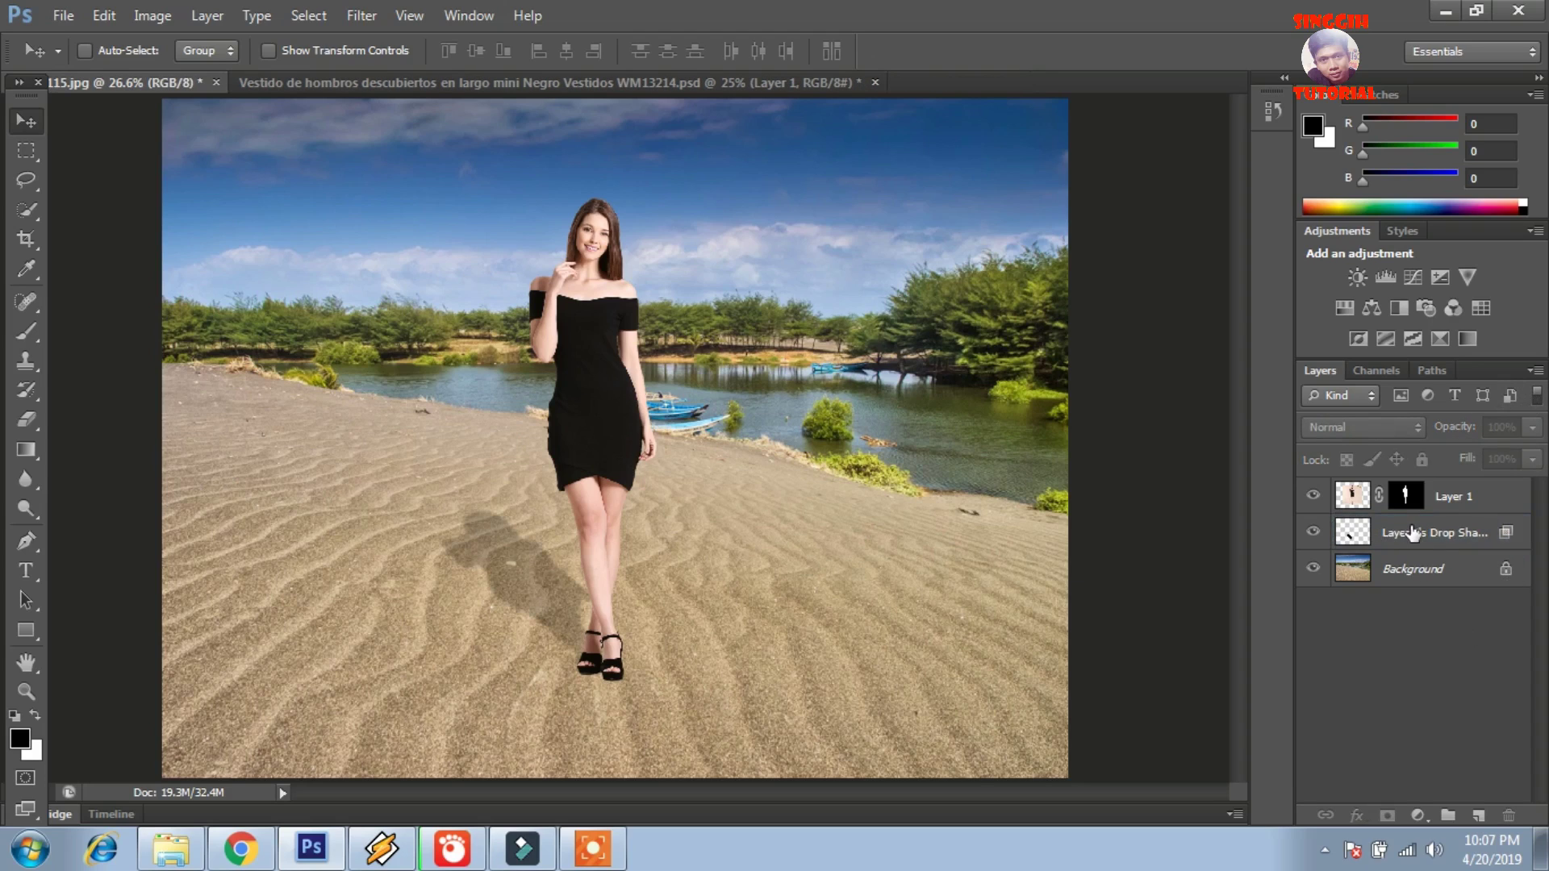
{"action": "left_click", "coordinate": [1412, 533]}
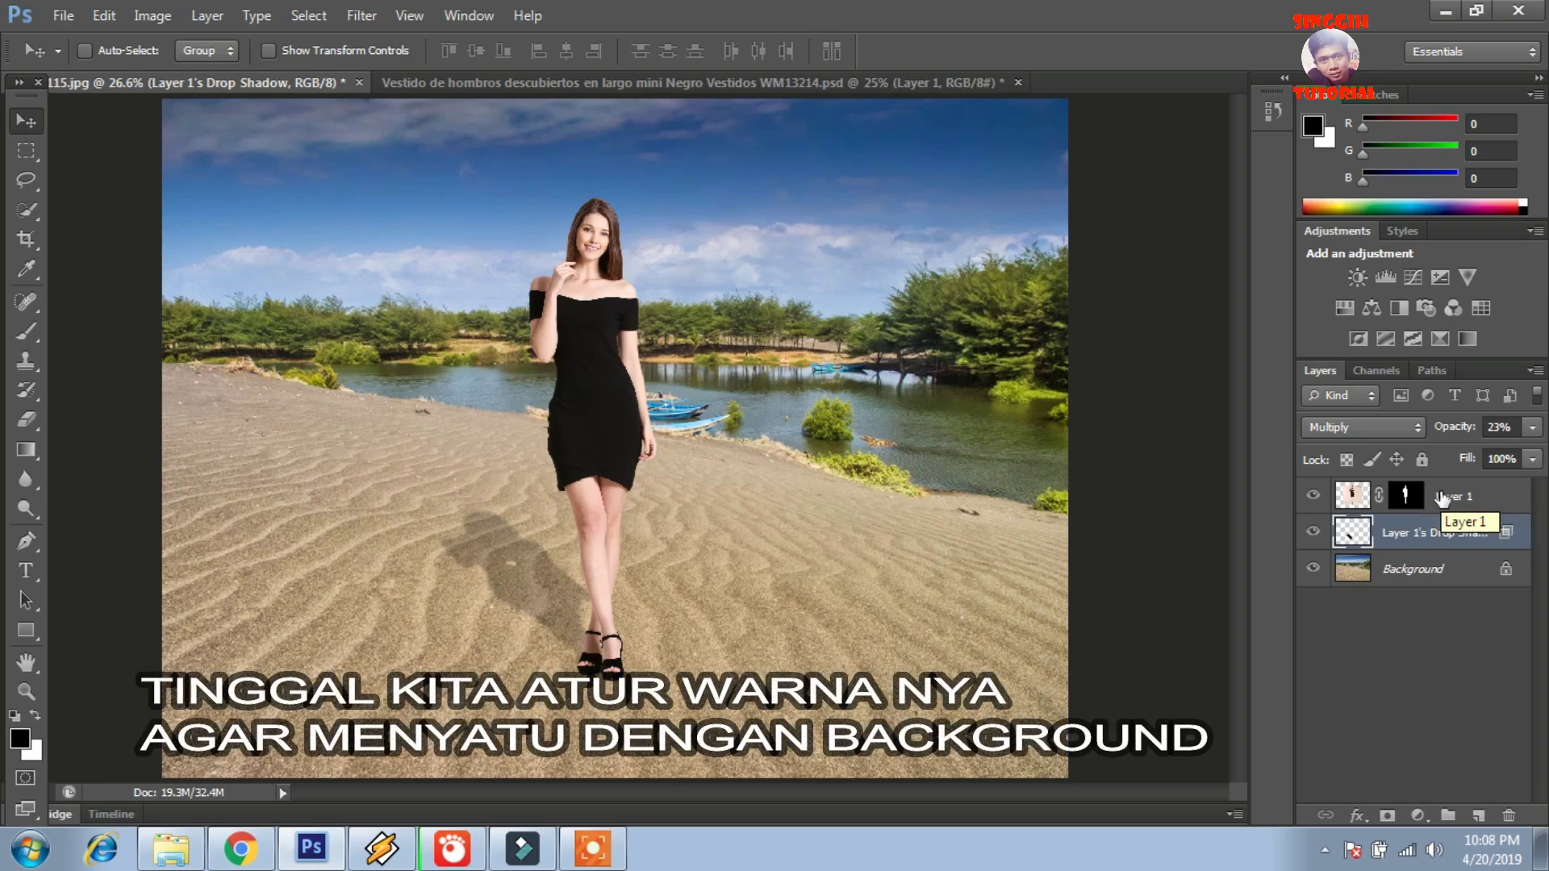
{"action": "left_click", "coordinate": [1390, 496]}
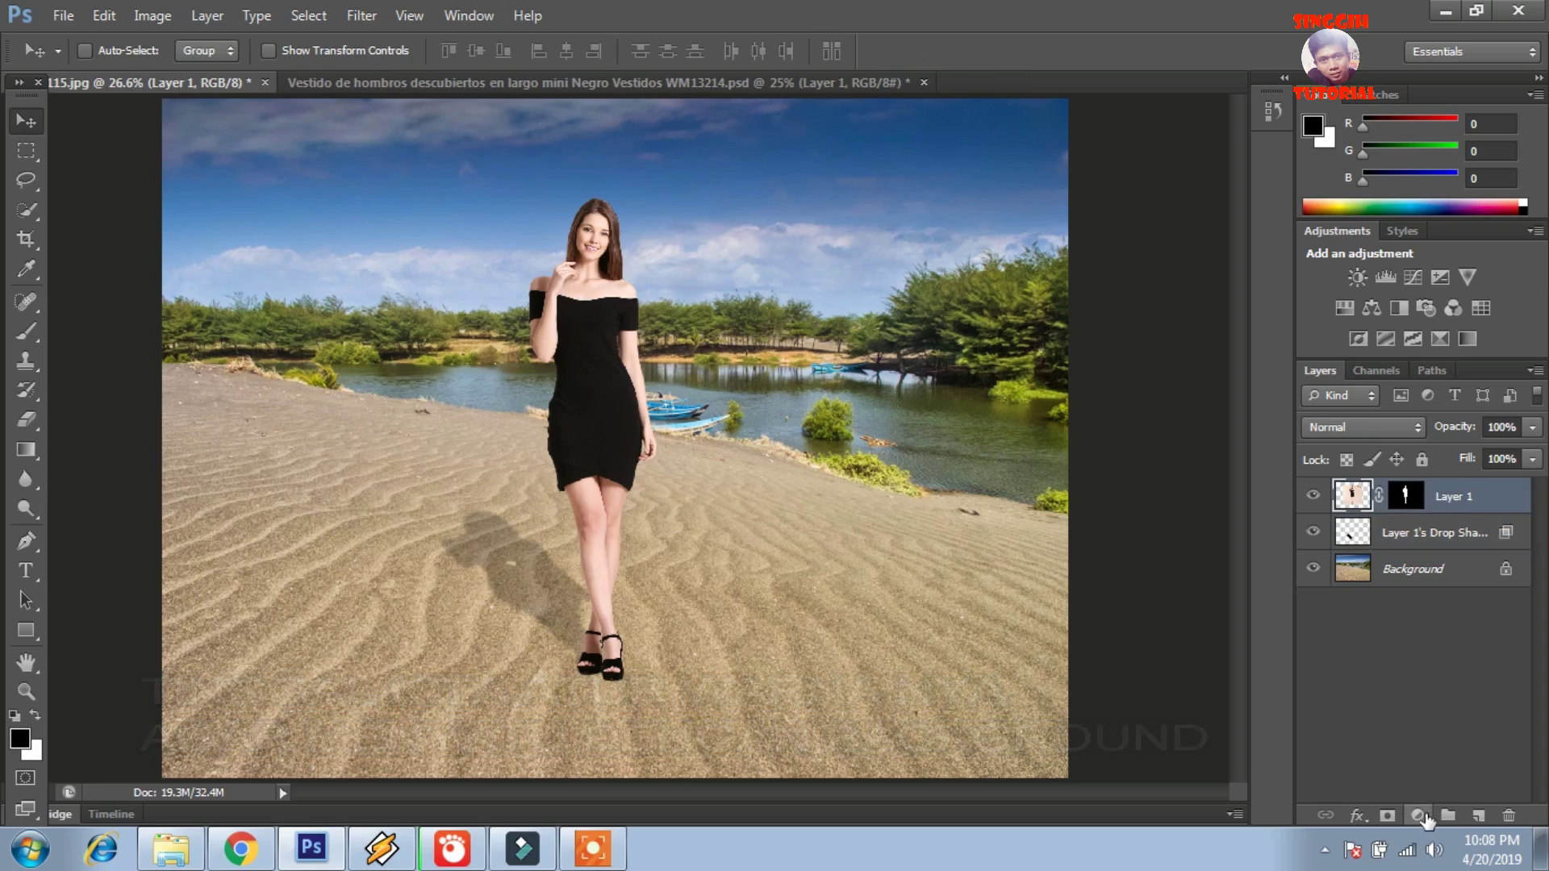
Add a Color Balance adjustment layer above Layer 1 with midtones at red +25, green +15 and blue +18
{"action": "left_click", "coordinate": [1418, 816]}
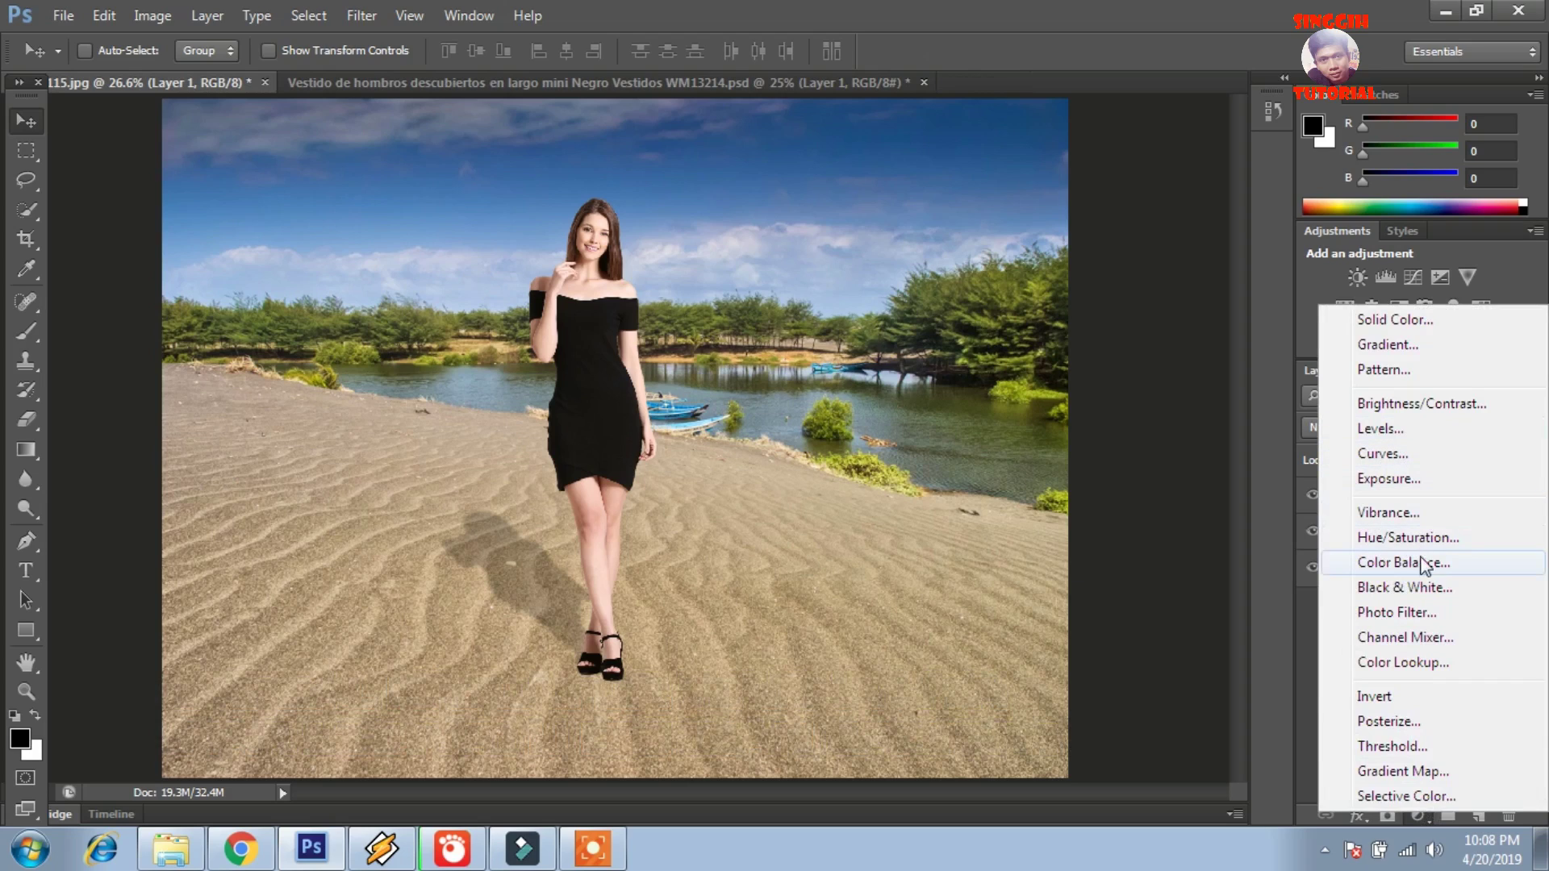
{"action": "left_click", "coordinate": [1433, 563]}
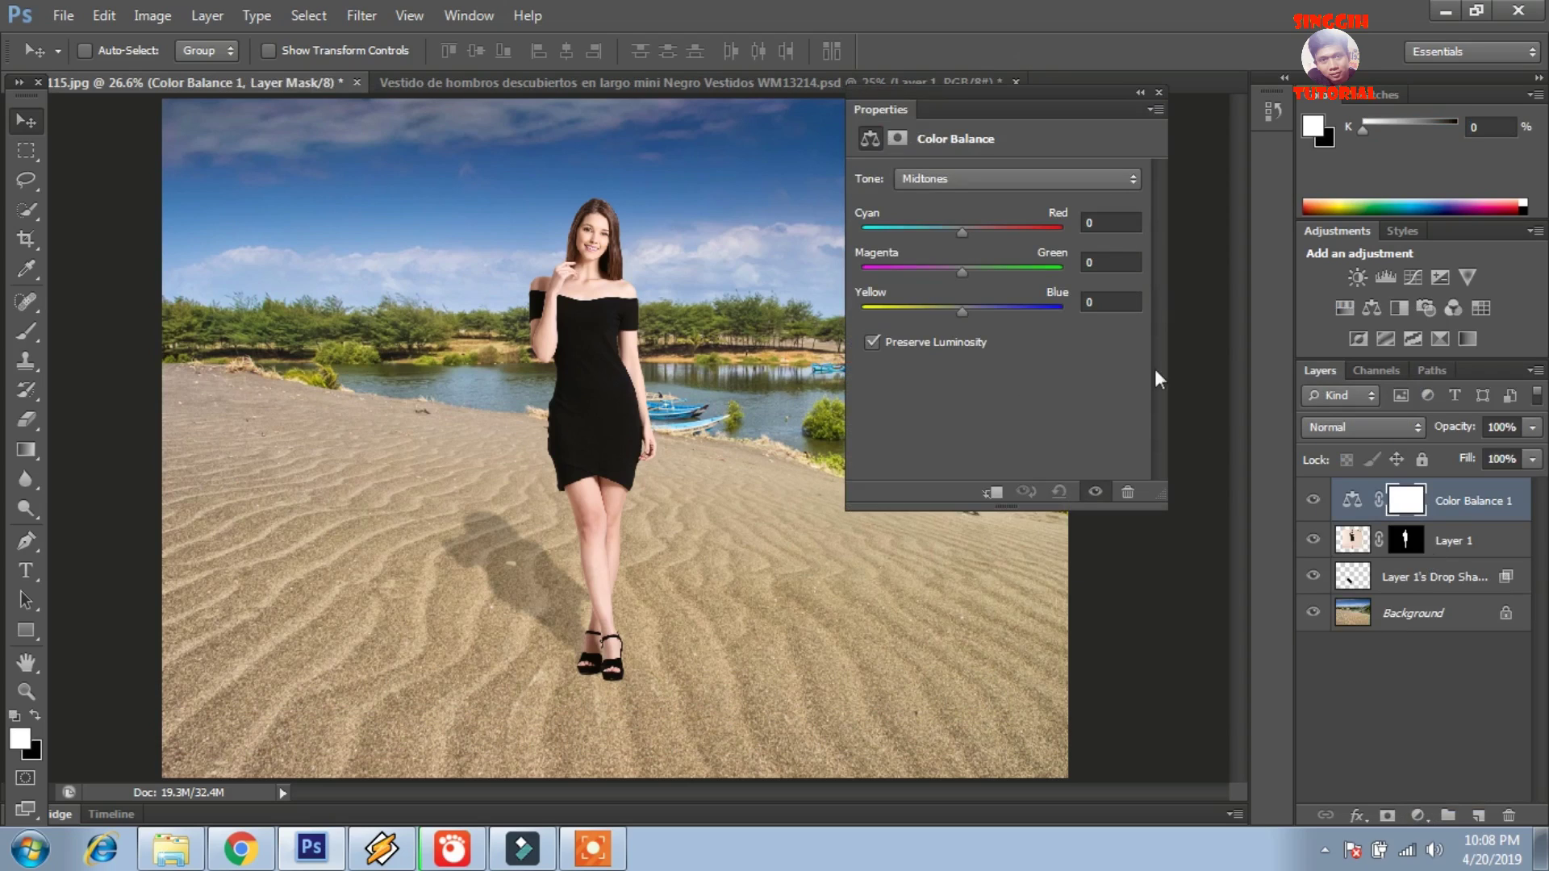
{"action": "left_click_drag", "start_coordinate": [963, 230], "coordinate": [982, 311]}
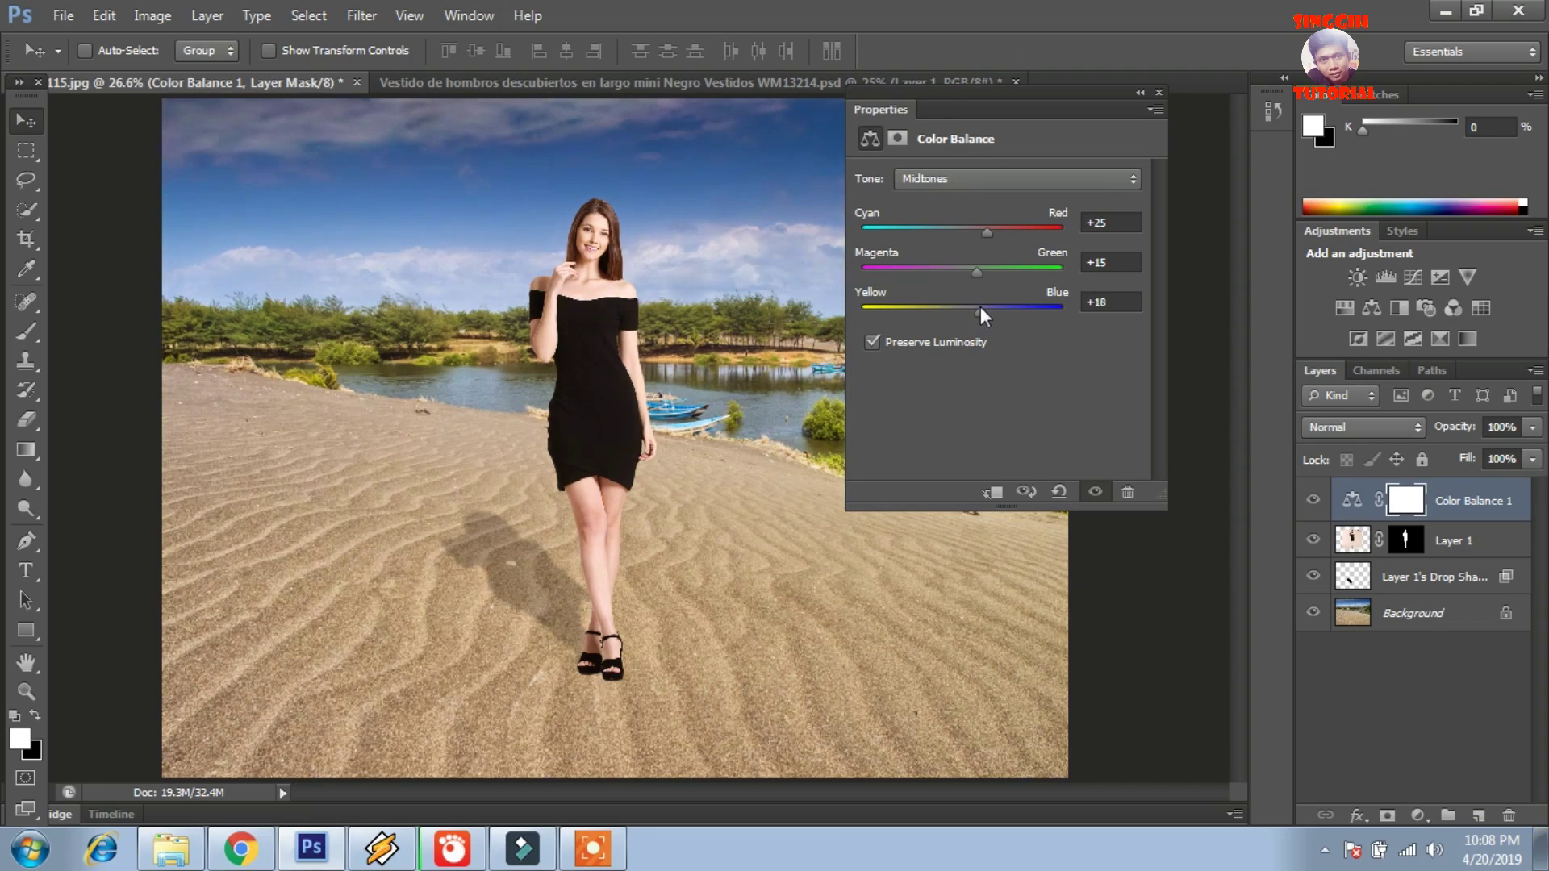
Shift the Color Balance shadows towards red, with green at +13 and blue at +22
{"action": "left_click", "coordinate": [962, 178]}
{"action": "left_click", "coordinate": [970, 203]}
{"action": "left_click_drag", "start_coordinate": [962, 229], "coordinate": [984, 312]}
Set the Color Balance highlights to cyan-red -21, magenta-green -19 and yellow-blue +8, and compare the image with and without the adjustment
{"action": "left_click", "coordinate": [984, 176]}
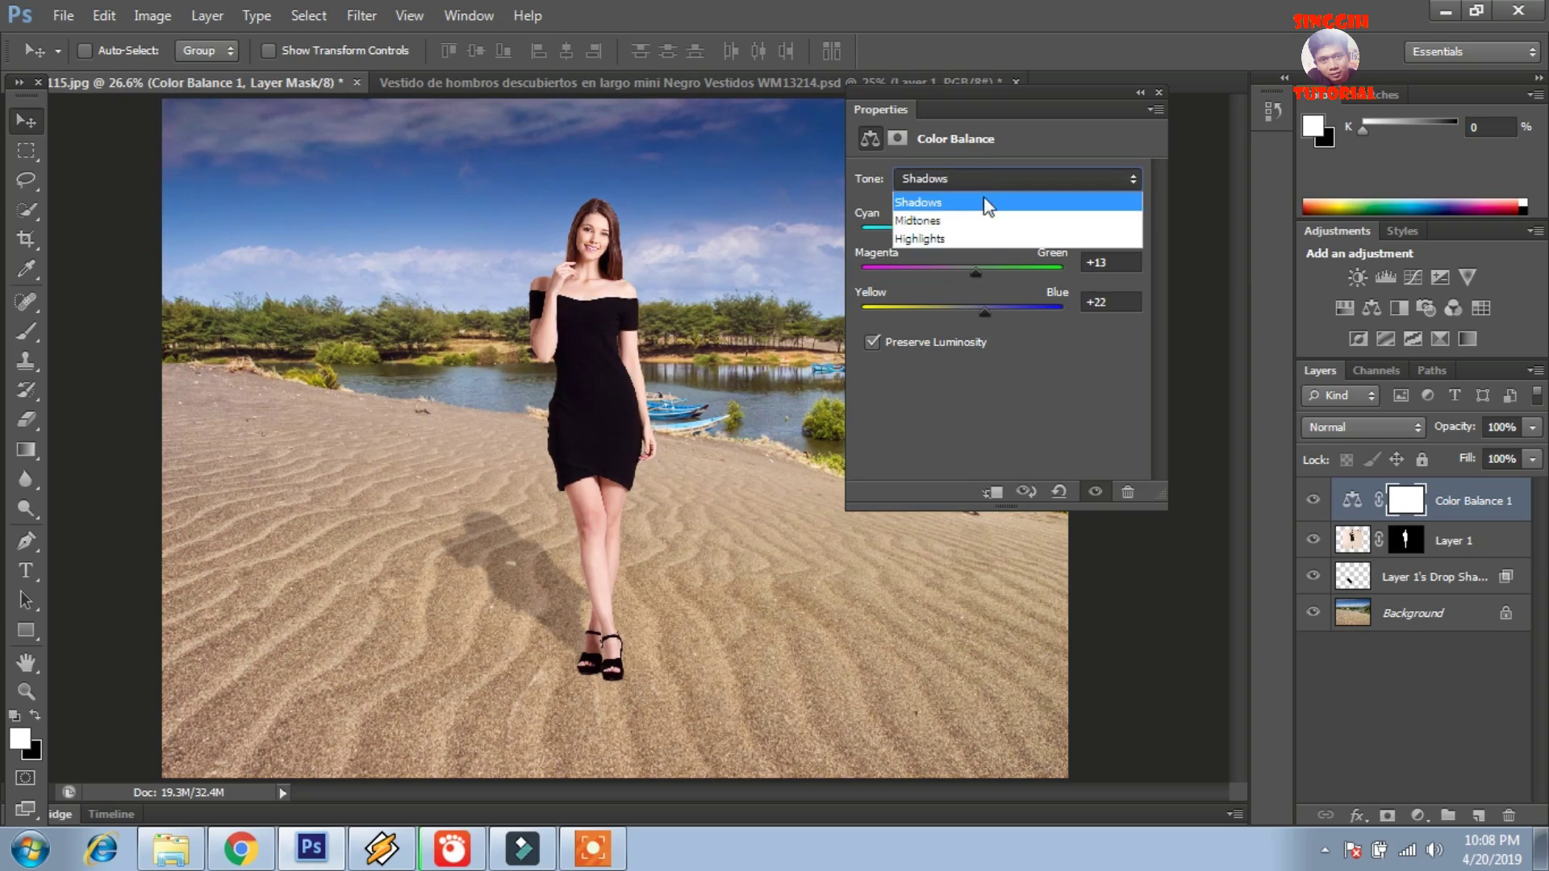
{"action": "left_click", "coordinate": [986, 239]}
{"action": "left_click_drag", "start_coordinate": [965, 230], "coordinate": [970, 308]}
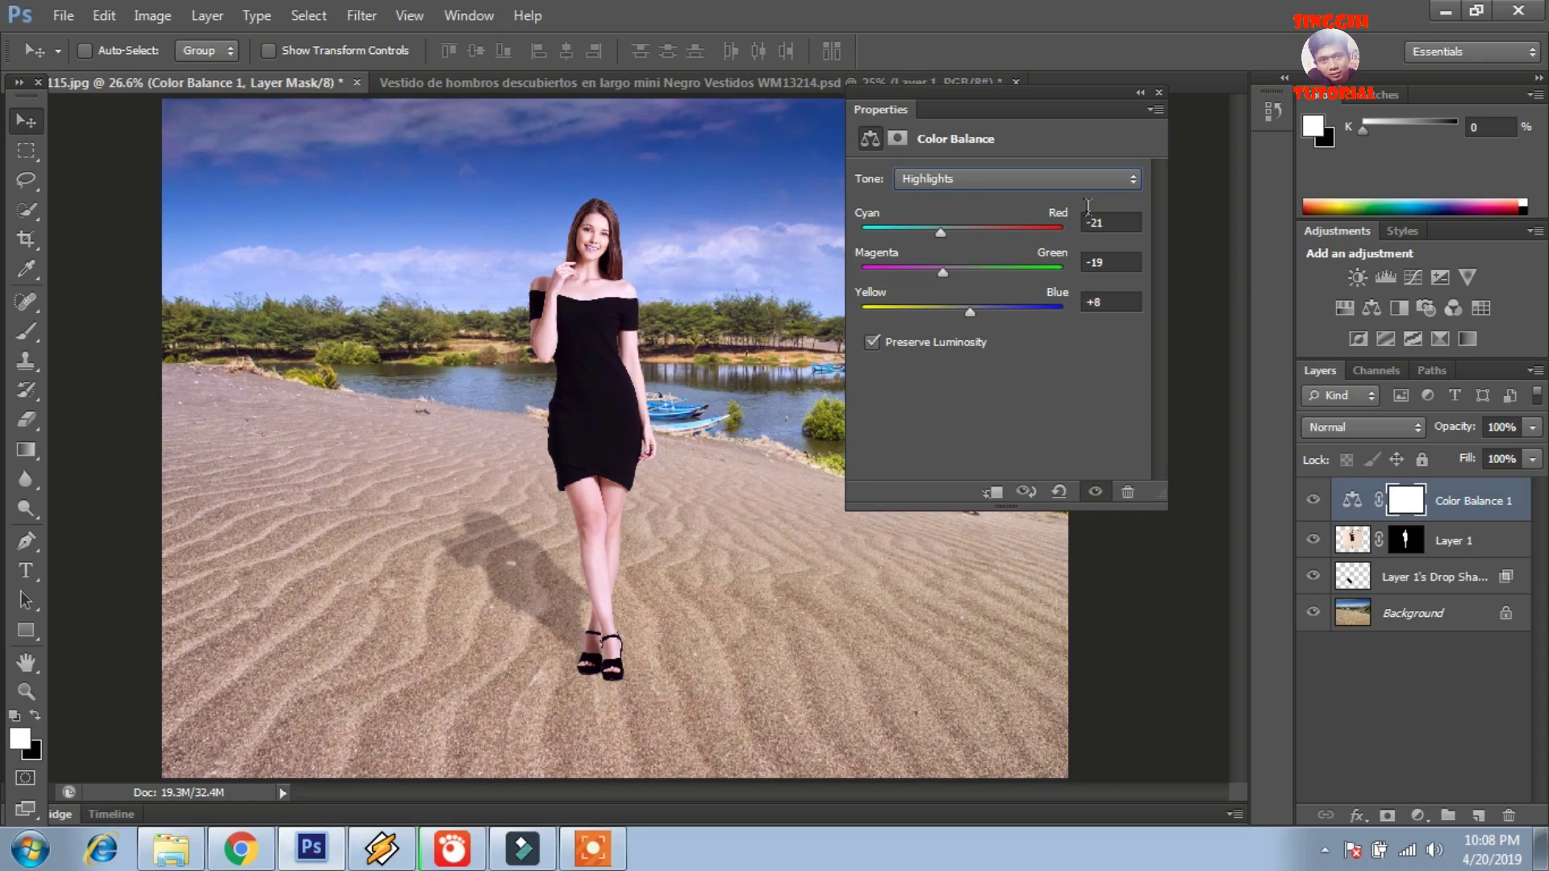
{"action": "left_click", "coordinate": [1160, 93]}
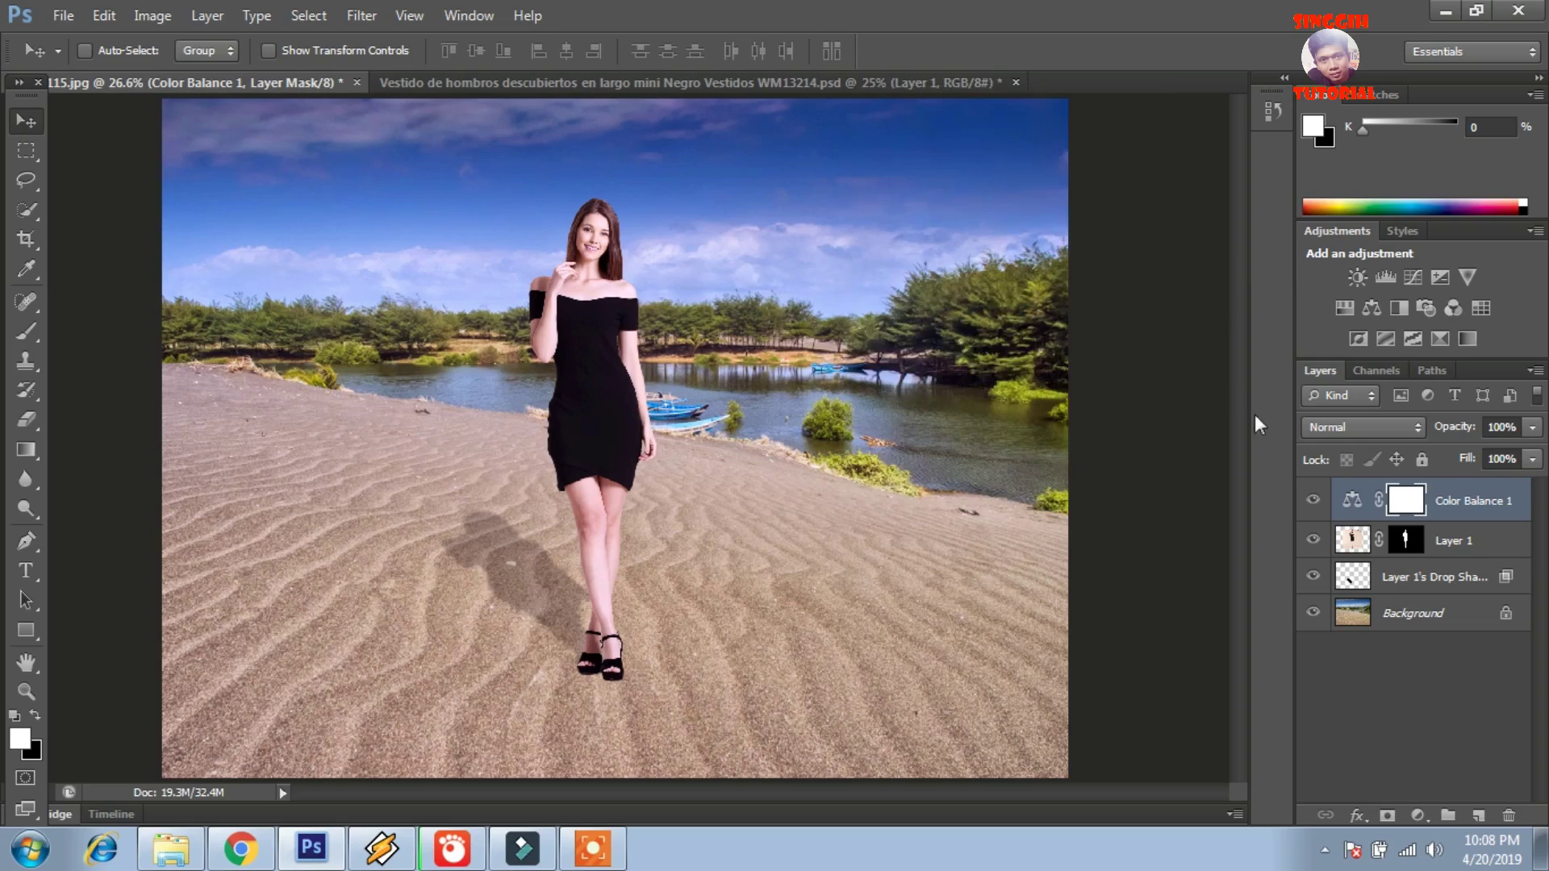
{"action": "left_click", "coordinate": [1313, 500]}
{"action": "left_click", "coordinate": [1313, 501]}
{"action": "left_click", "coordinate": [1313, 500]}
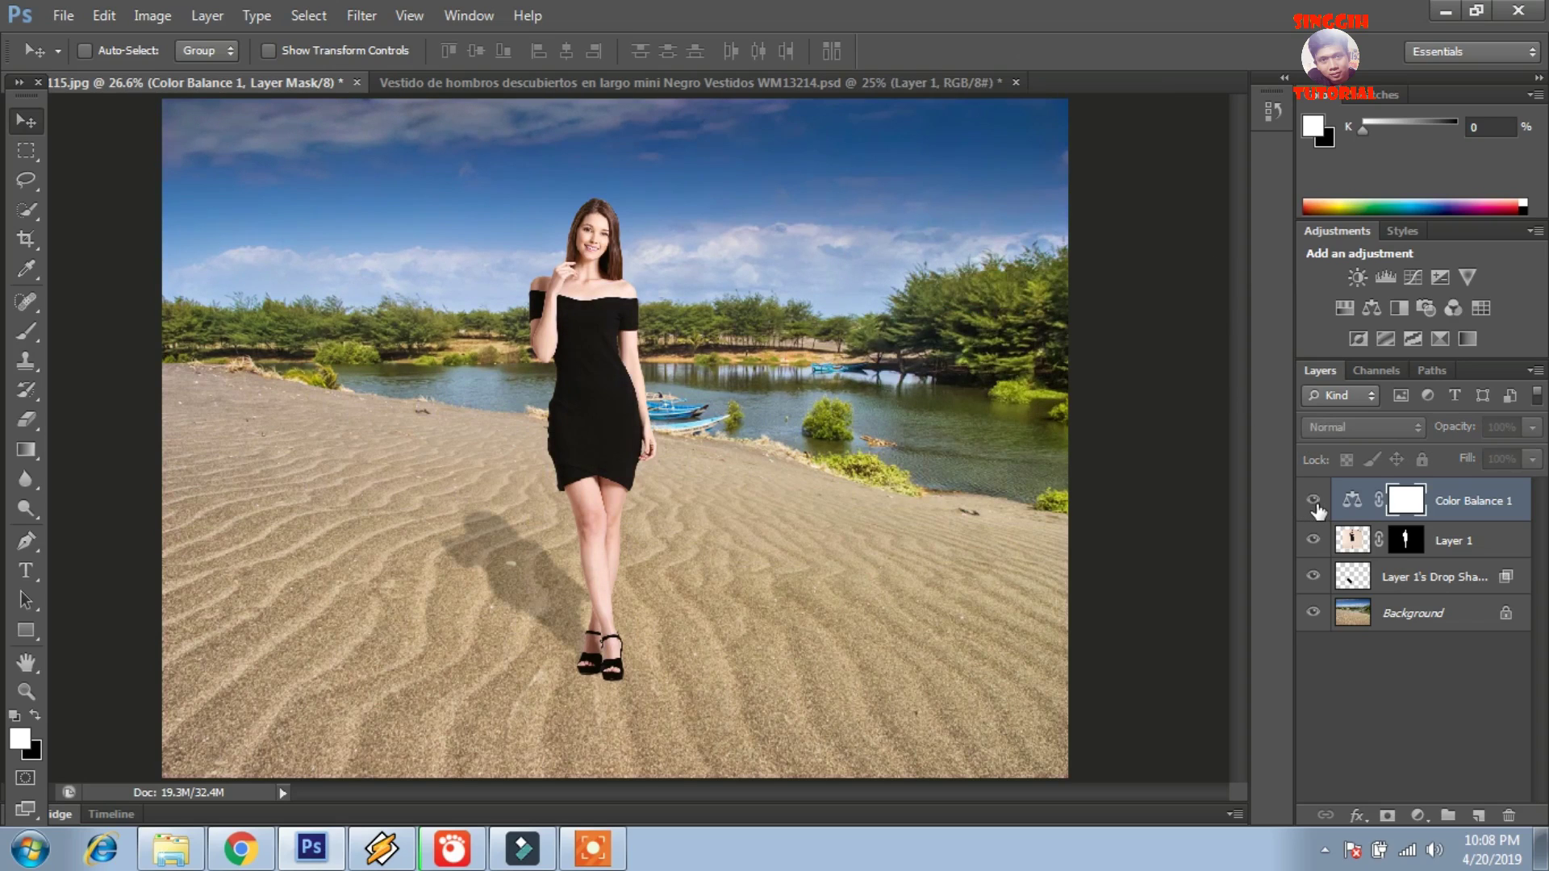
{"action": "left_click", "coordinate": [1314, 500]}
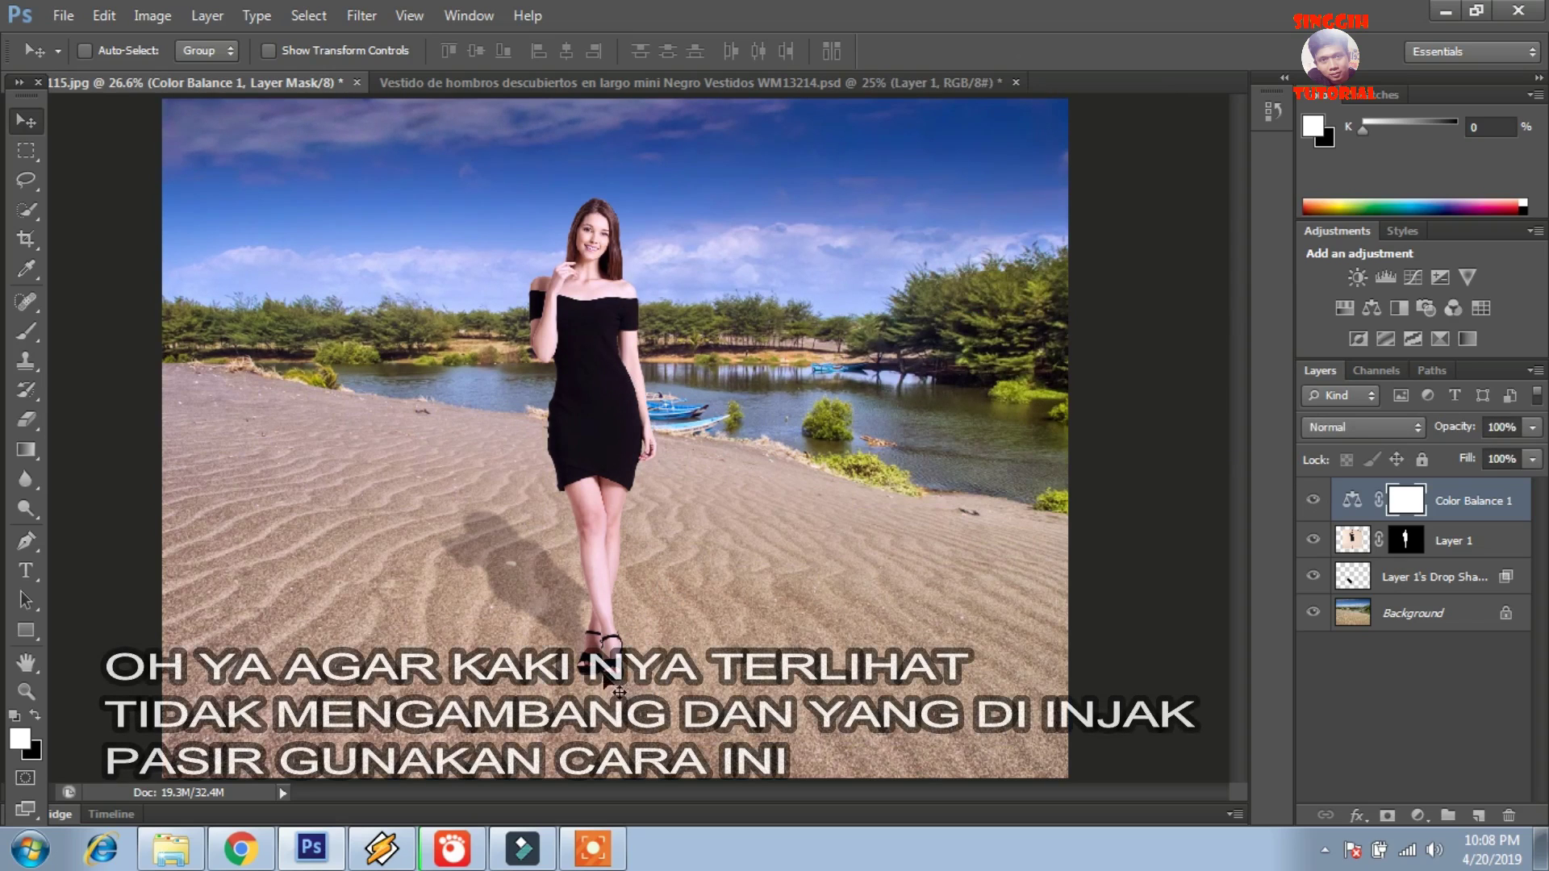
Erase small uneven notches along the bottom edges of both shoe soles on Layer 1 with a size 13 Eraser brush
{"action": "left_click", "coordinate": [1444, 541]}
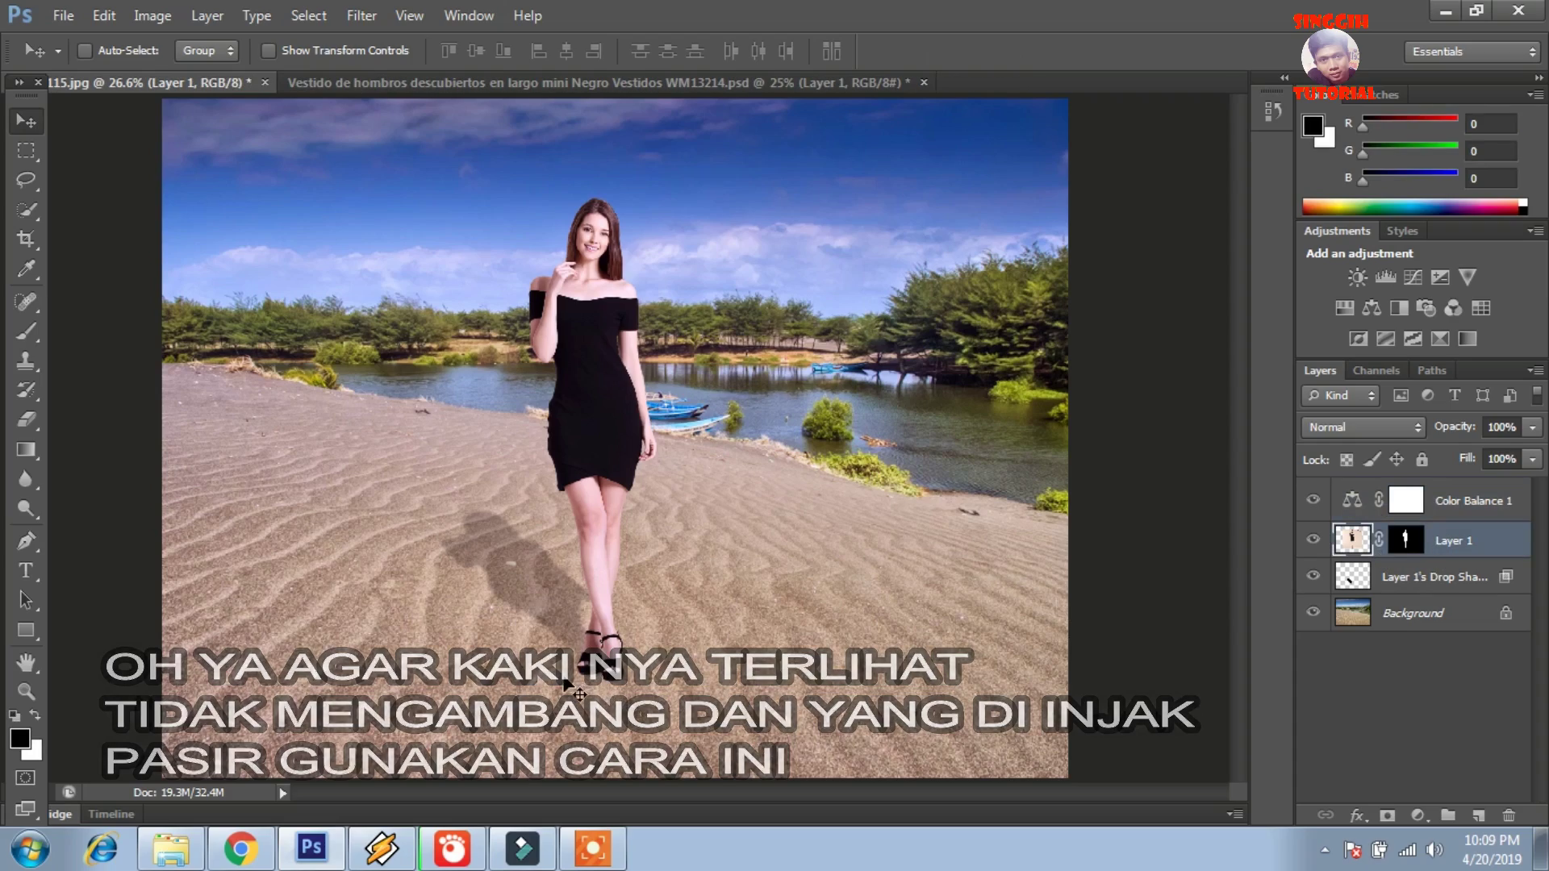
{"action": "scroll", "coordinate": [581, 691], "scroll_direction": "up", "scroll_amount": 5}
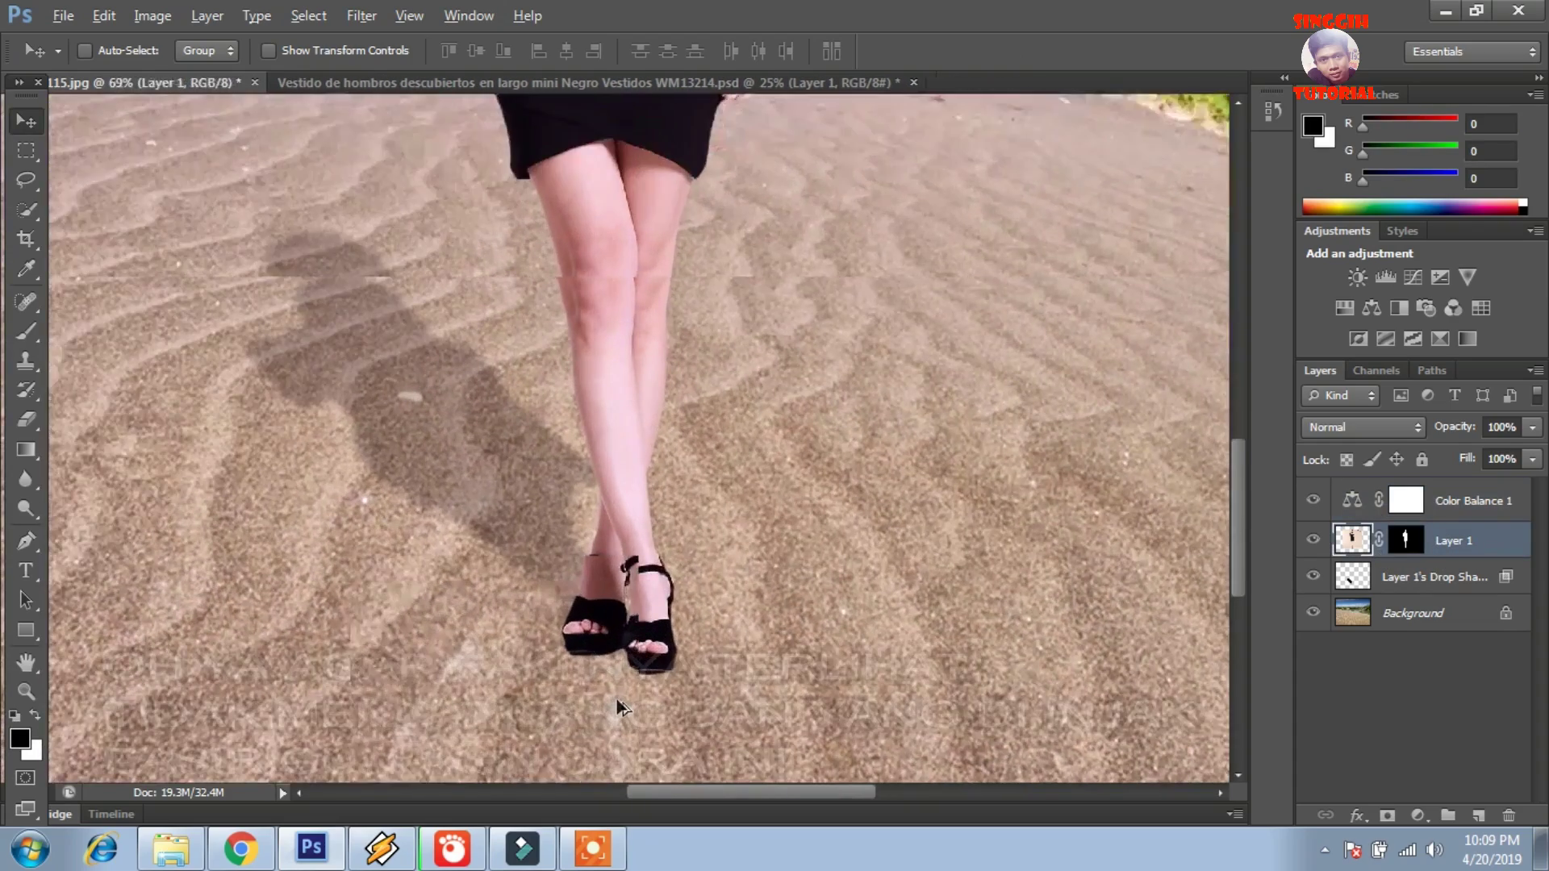
{"action": "scroll", "coordinate": [620, 707], "scroll_direction": "up", "scroll_amount": 4}
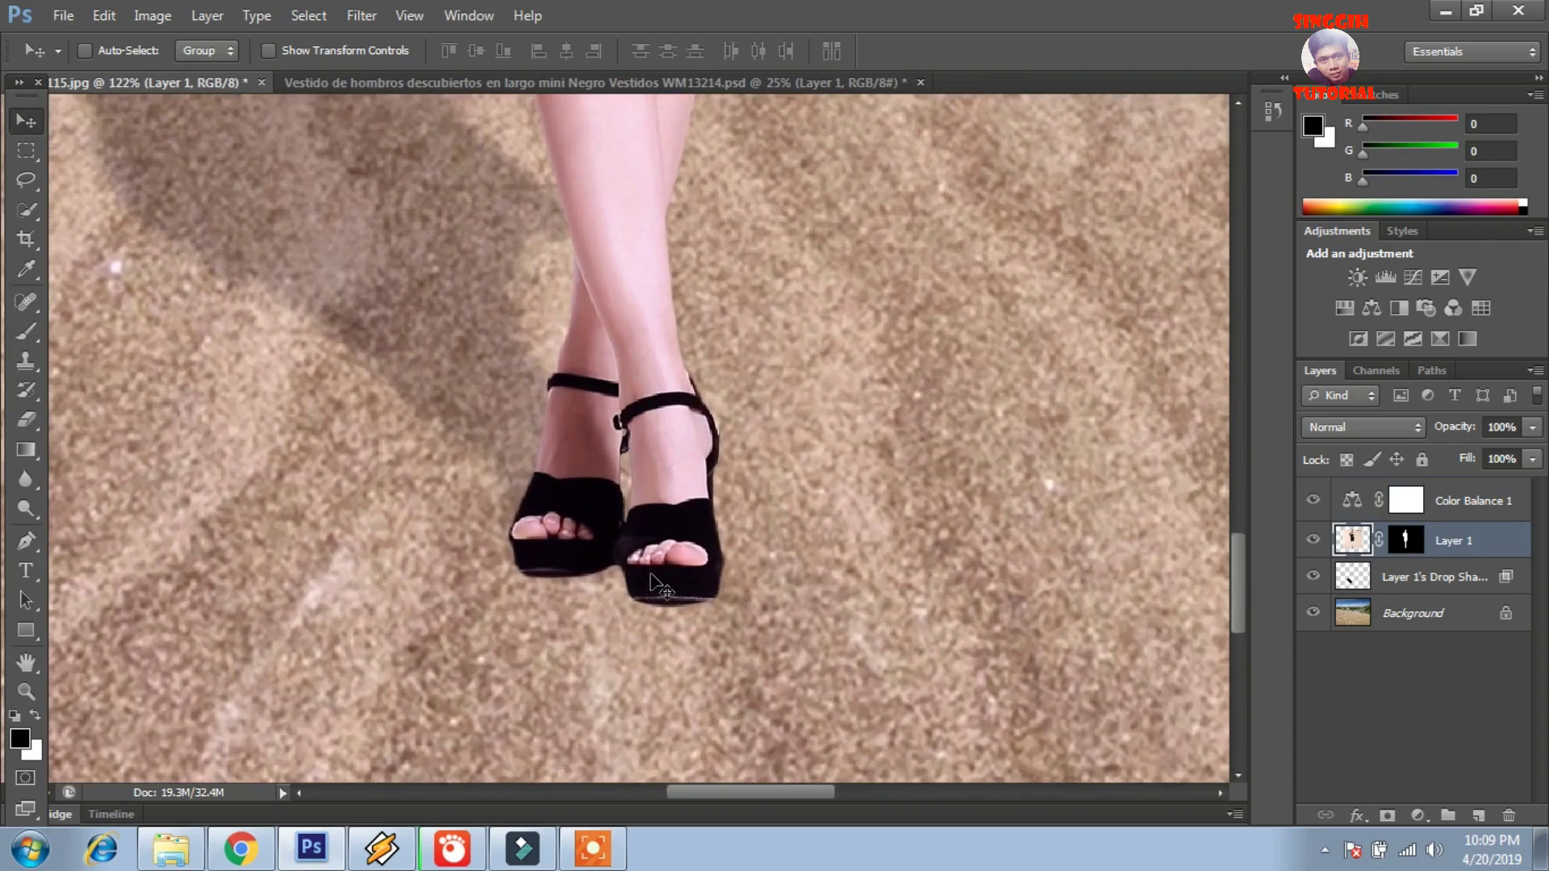
{"action": "scroll", "coordinate": [649, 574], "scroll_direction": "up", "scroll_amount": 4}
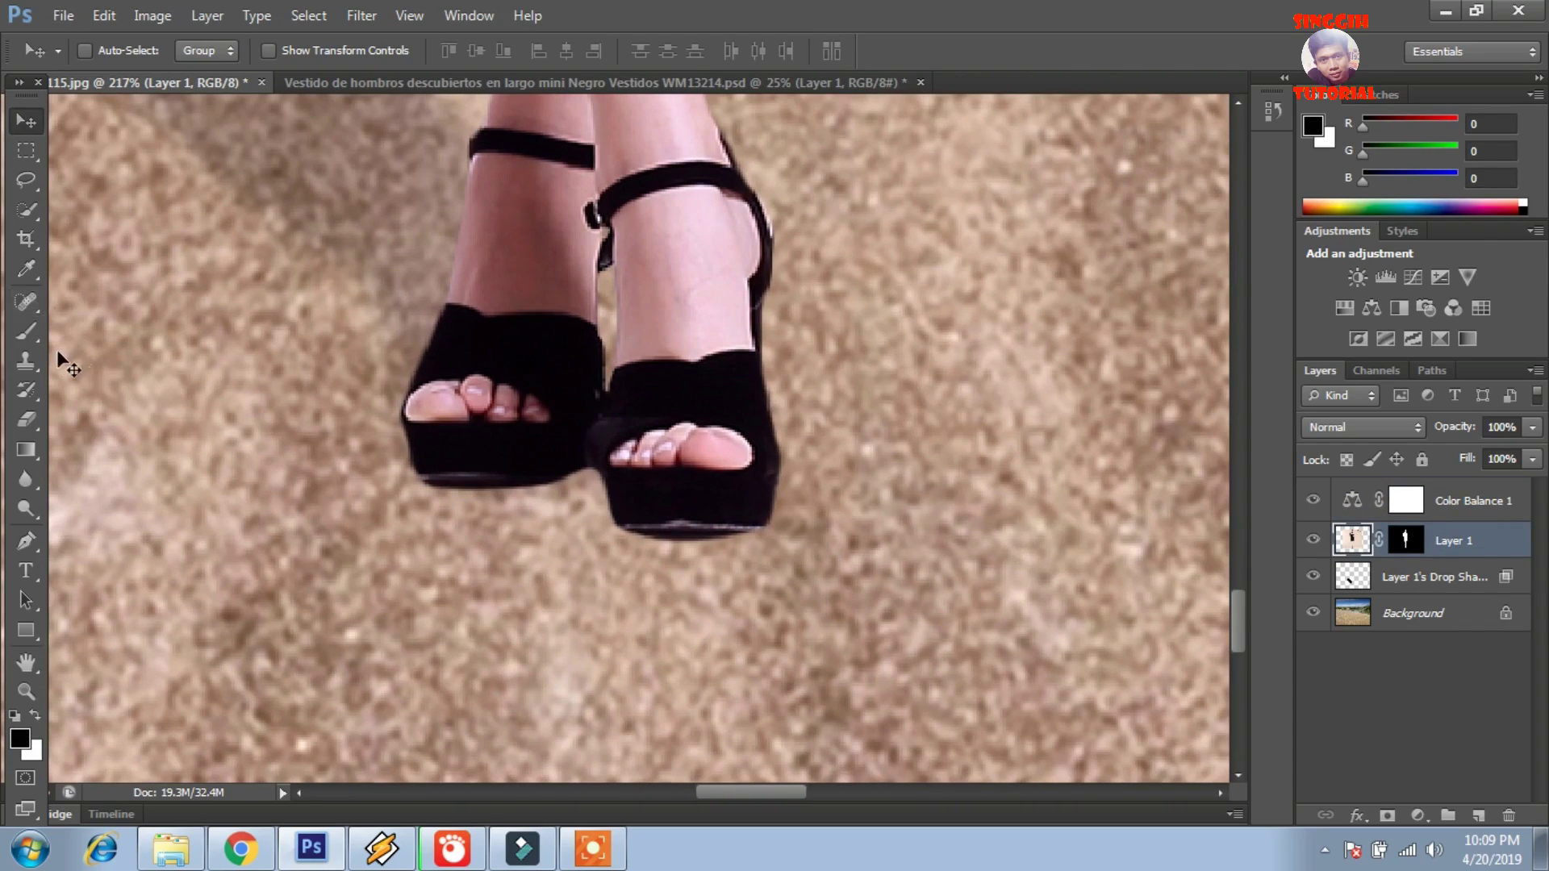
{"action": "left_click", "coordinate": [30, 420]}
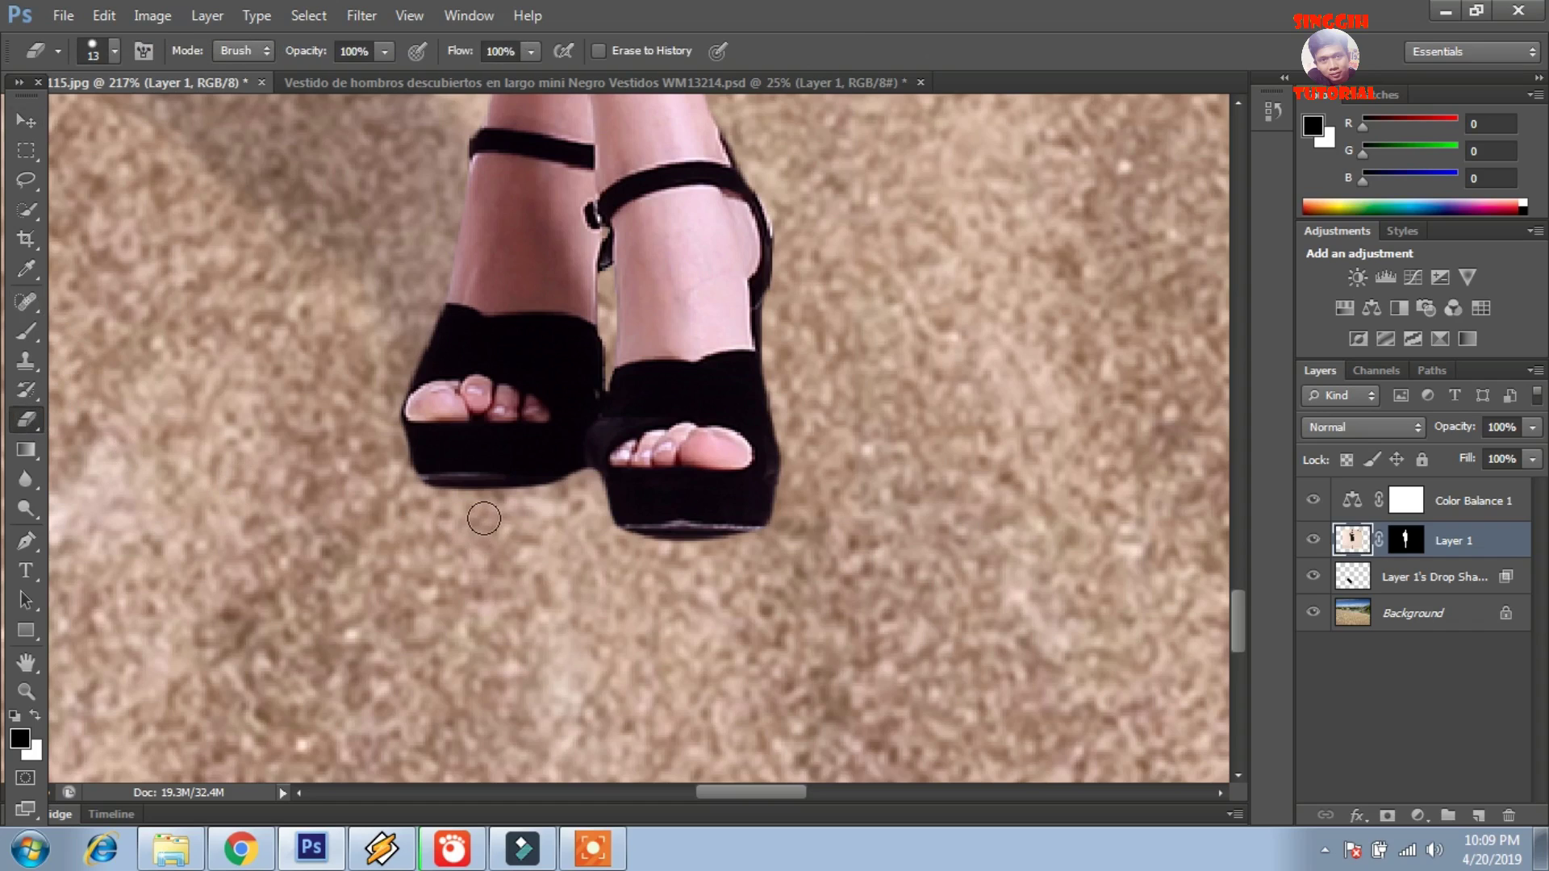
{"action": "mouse_move", "coordinate": [428, 496]}
{"action": "left_mouse_down"}
{"action": "mouse_move", "coordinate": [527, 496]}
{"action": "mouse_move", "coordinate": [508, 486]}
{"action": "mouse_move", "coordinate": [552, 506]}
{"action": "mouse_move", "coordinate": [559, 475]}
{"action": "mouse_move", "coordinate": [571, 486]}
{"action": "mouse_move", "coordinate": [515, 504]}
{"action": "mouse_move", "coordinate": [488, 485]}
{"action": "mouse_move", "coordinate": [498, 474]}
{"action": "mouse_move", "coordinate": [507, 485]}
{"action": "mouse_move", "coordinate": [455, 513]}
{"action": "mouse_move", "coordinate": [614, 528]}
{"action": "mouse_move", "coordinate": [635, 550]}
{"action": "mouse_move", "coordinate": [638, 527]}
{"action": "mouse_move", "coordinate": [621, 525]}
{"action": "mouse_move", "coordinate": [625, 550]}
{"action": "mouse_move", "coordinate": [694, 542]}
{"action": "mouse_move", "coordinate": [707, 565]}
{"action": "mouse_move", "coordinate": [734, 568]}
{"action": "mouse_move", "coordinate": [757, 526]}
{"action": "mouse_move", "coordinate": [778, 540]}
{"action": "mouse_move", "coordinate": [777, 521]}
{"action": "mouse_move", "coordinate": [734, 542]}
{"action": "mouse_move", "coordinate": [642, 543]}
{"action": "left_mouse_up"}
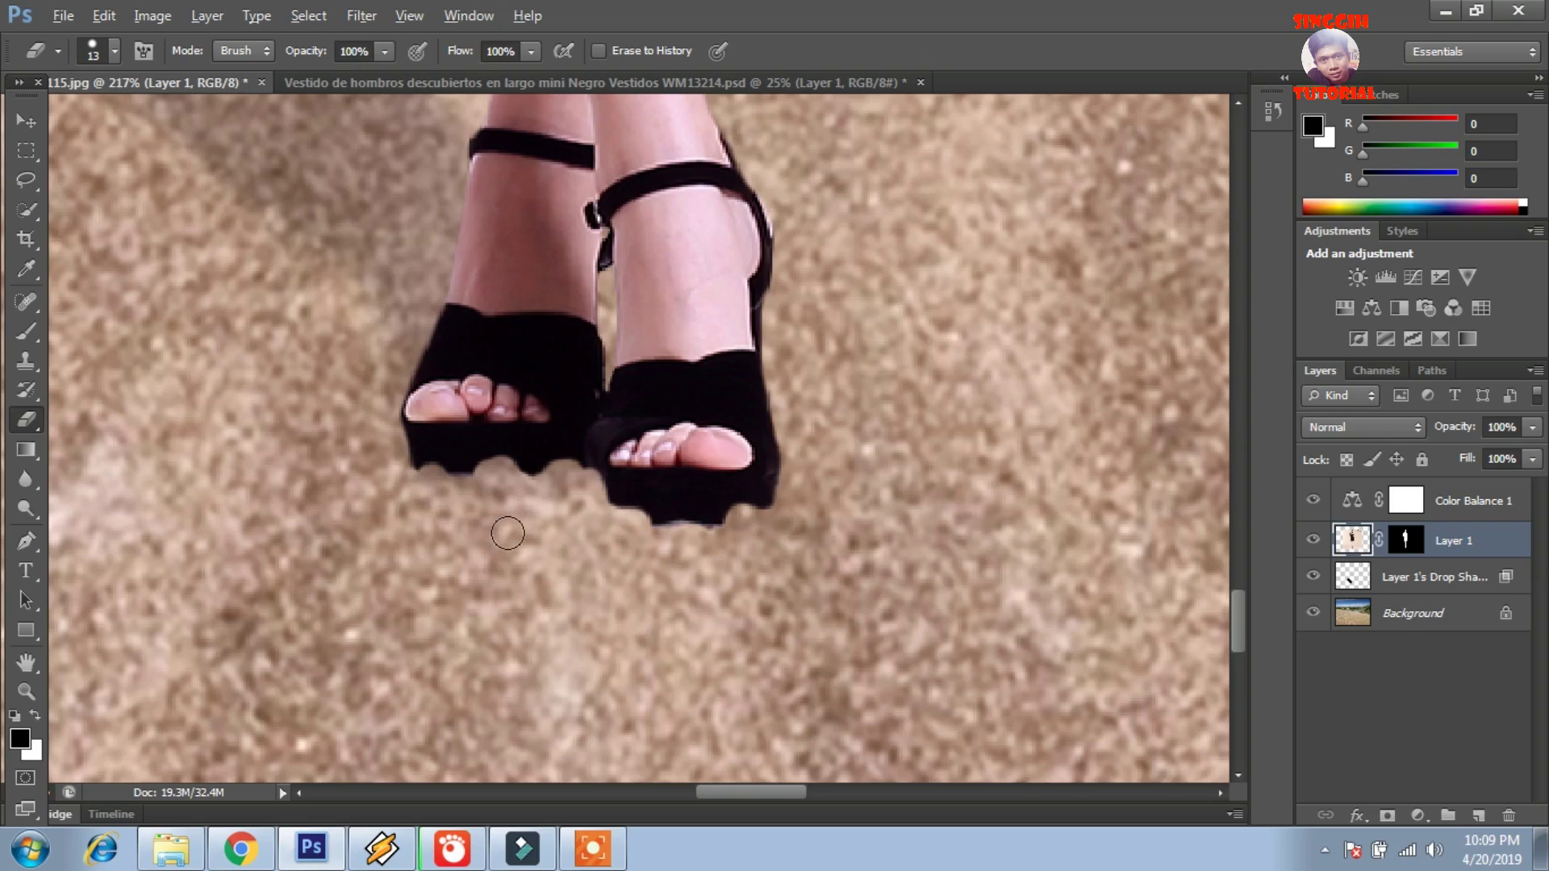
{"action": "scroll", "coordinate": [509, 532], "scroll_direction": "down", "scroll_amount": 5}
{"action": "scroll", "coordinate": [518, 532], "scroll_direction": "up", "scroll_amount": 3}
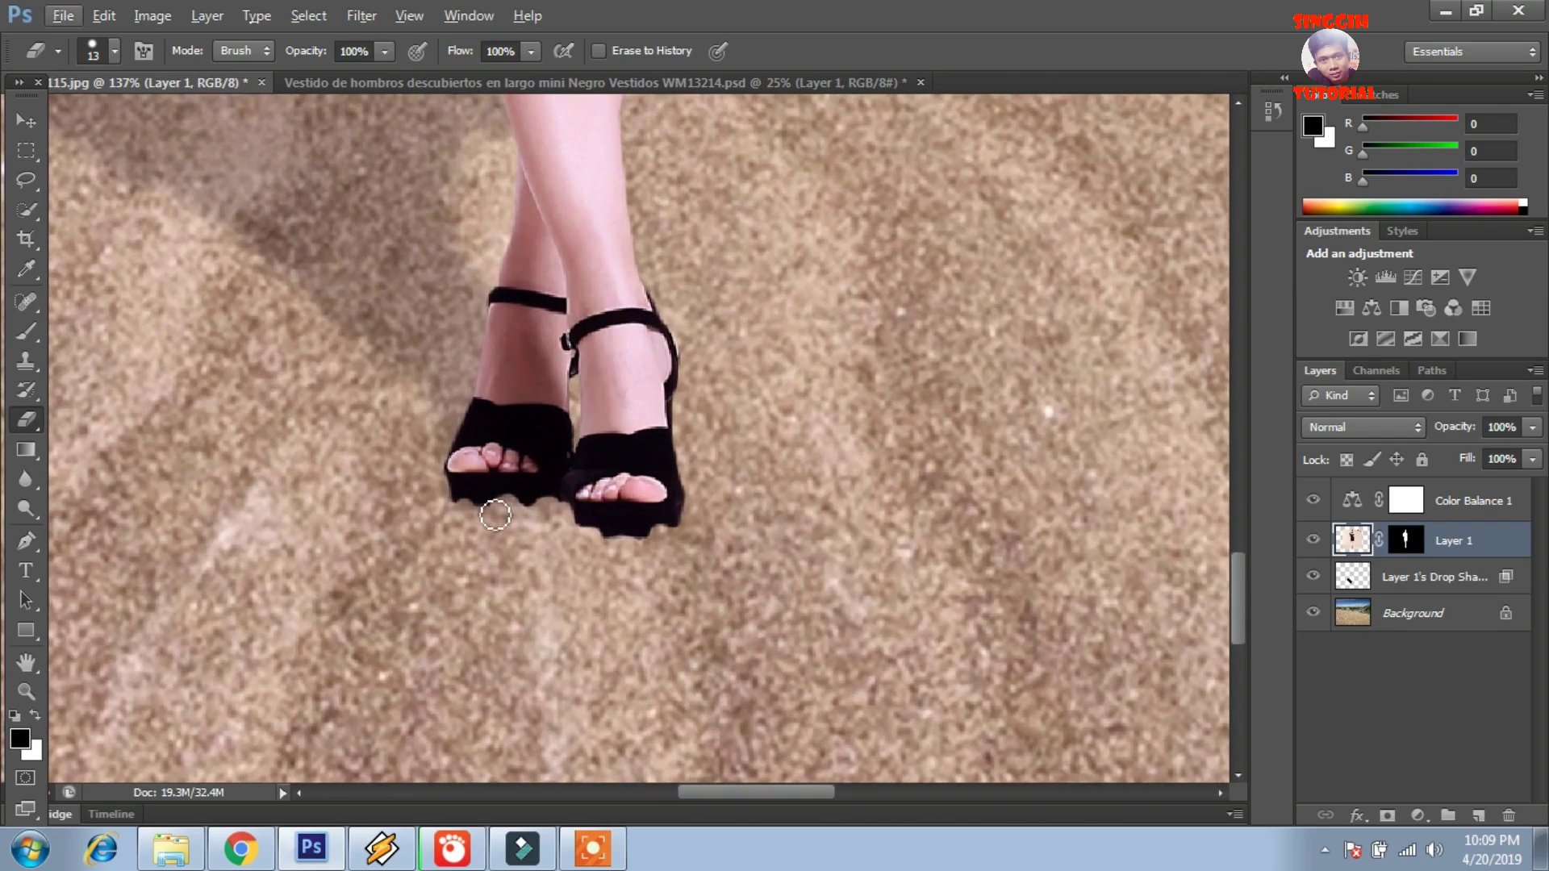
{"action": "scroll", "coordinate": [533, 557], "scroll_direction": "down", "scroll_amount": 3}
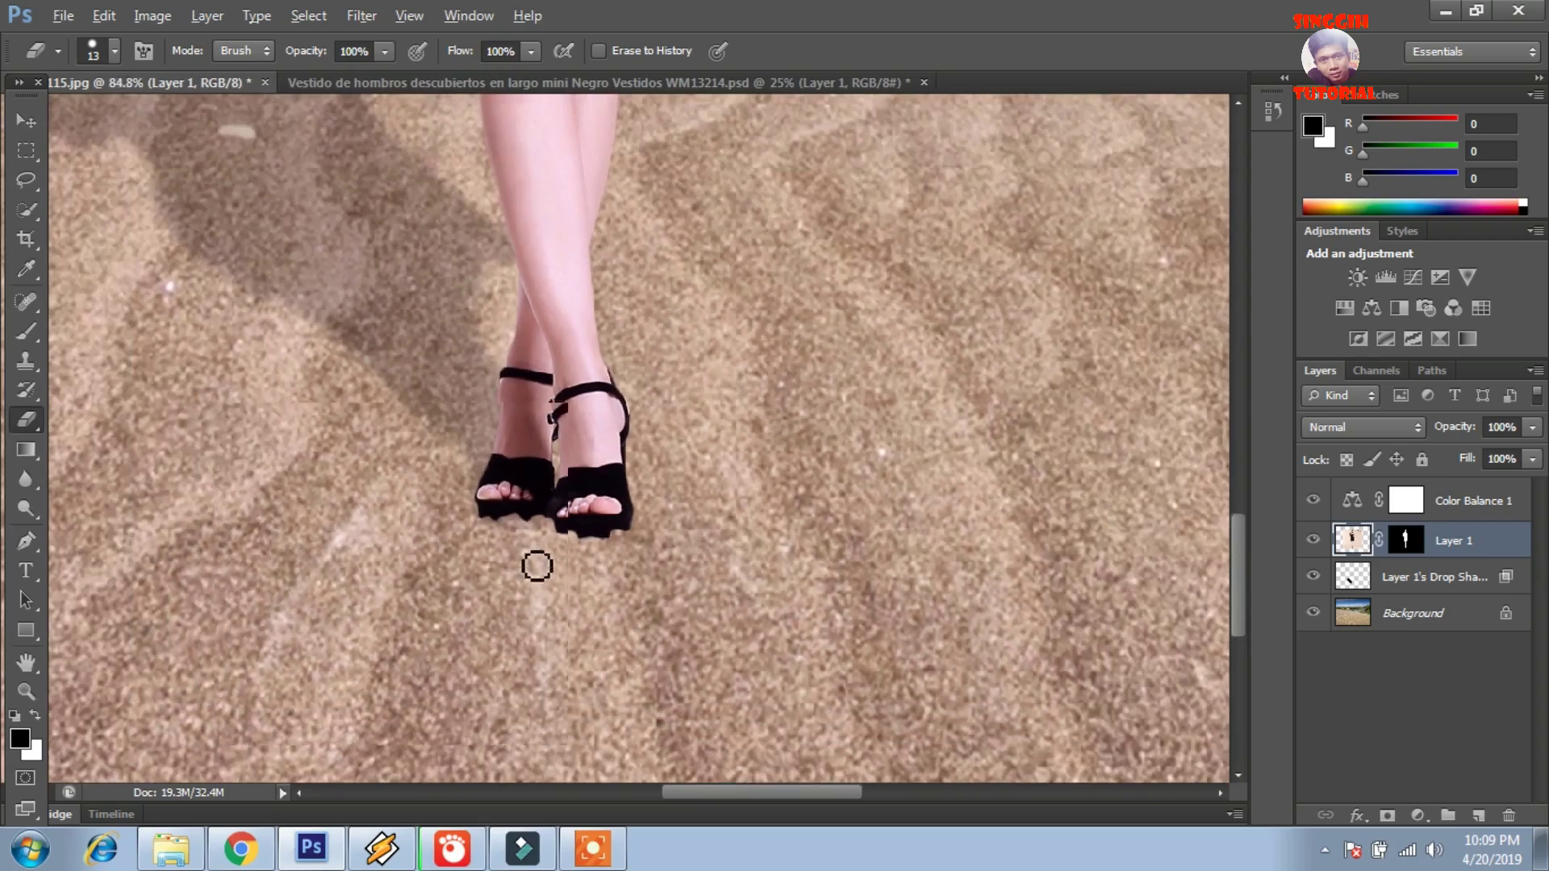
{"action": "scroll", "coordinate": [537, 566], "scroll_direction": "down", "scroll_amount": 5}
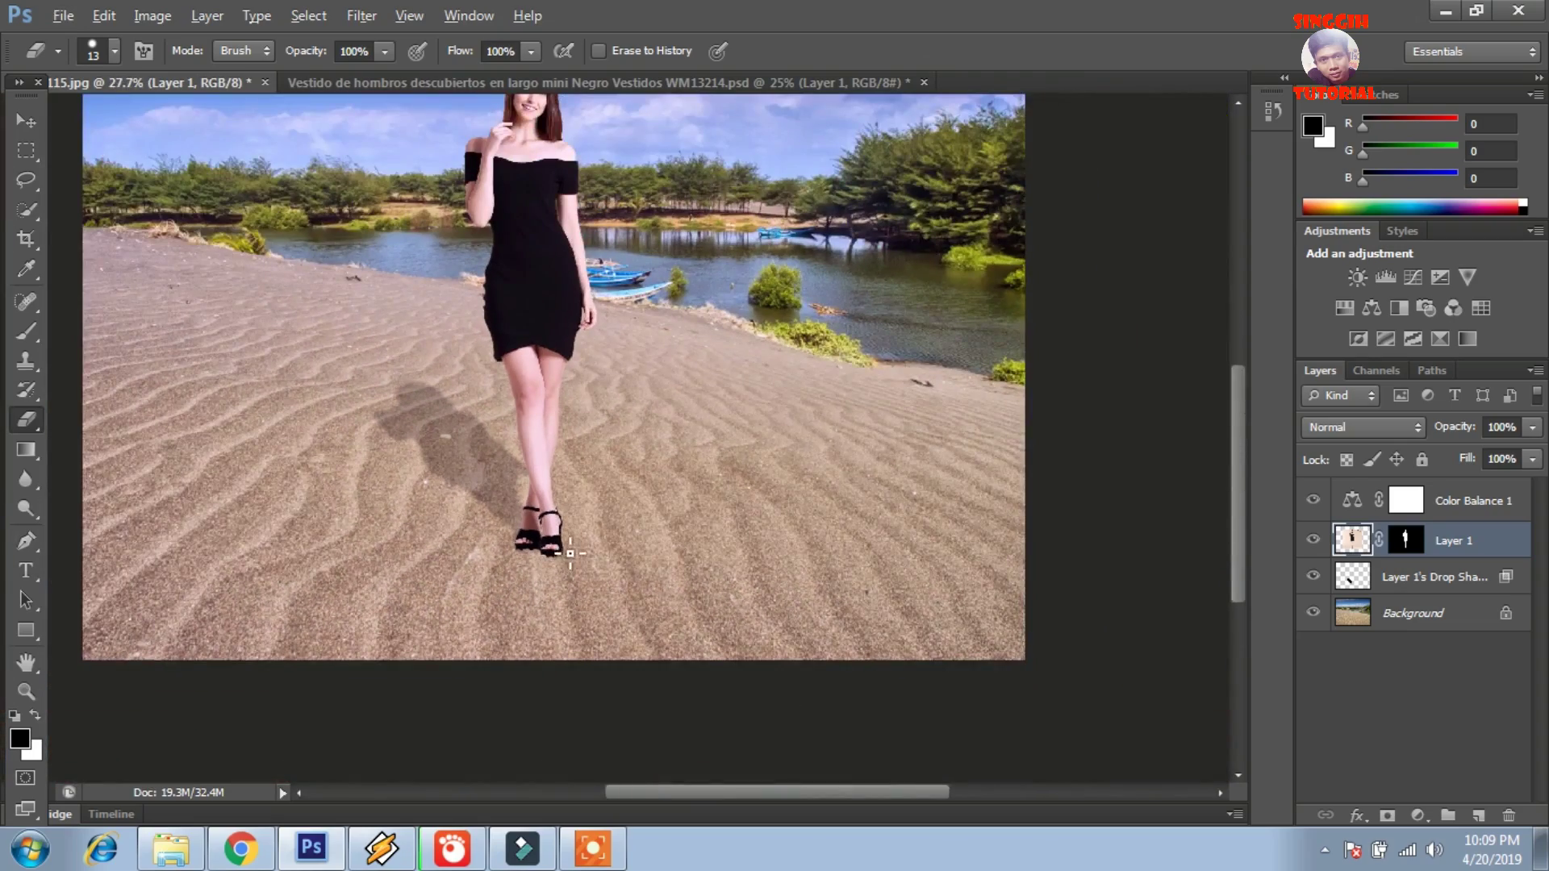
{"action": "scroll", "coordinate": [570, 553], "scroll_direction": "down", "scroll_amount": 1}
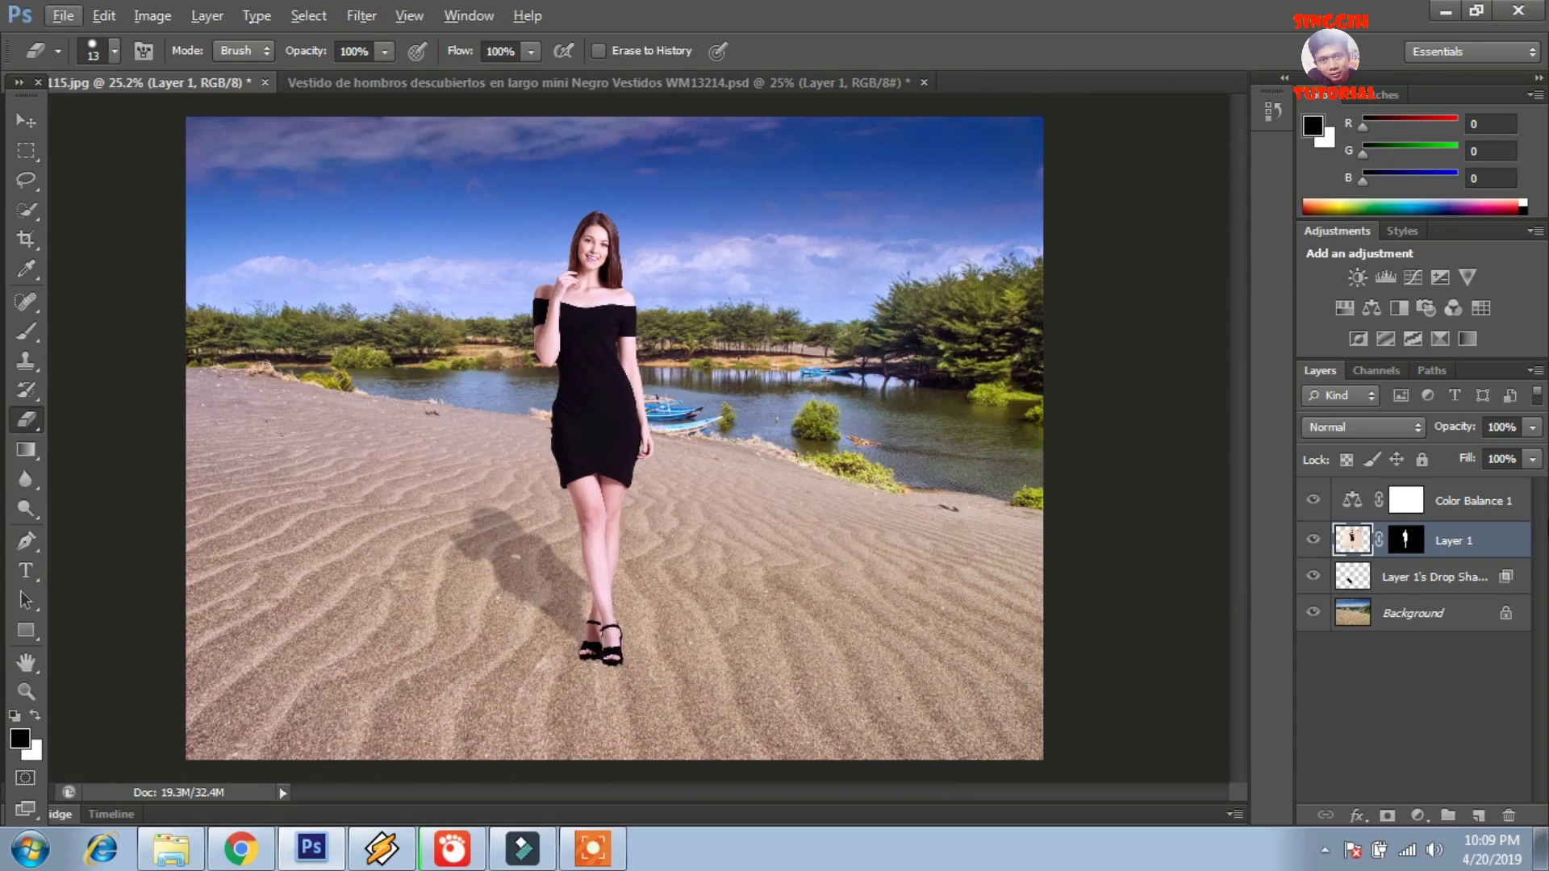
Add a Hue/Saturation adjustment layer above Color Balance 1 with hue +15, and compare the image with and without it
{"action": "left_click", "coordinate": [1481, 502]}
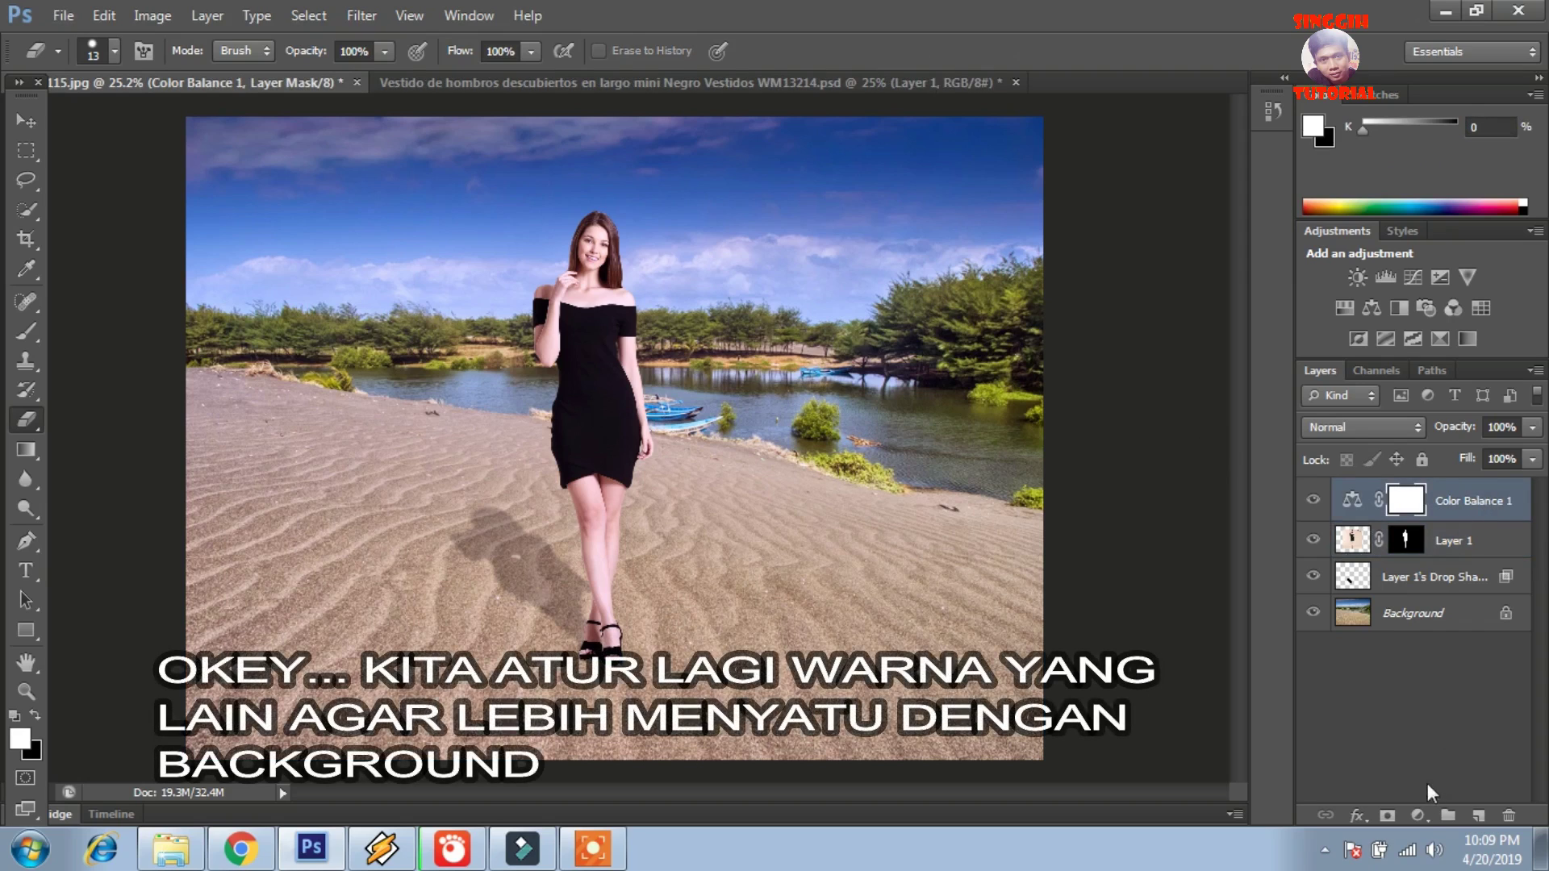
{"action": "left_click", "coordinate": [1421, 813]}
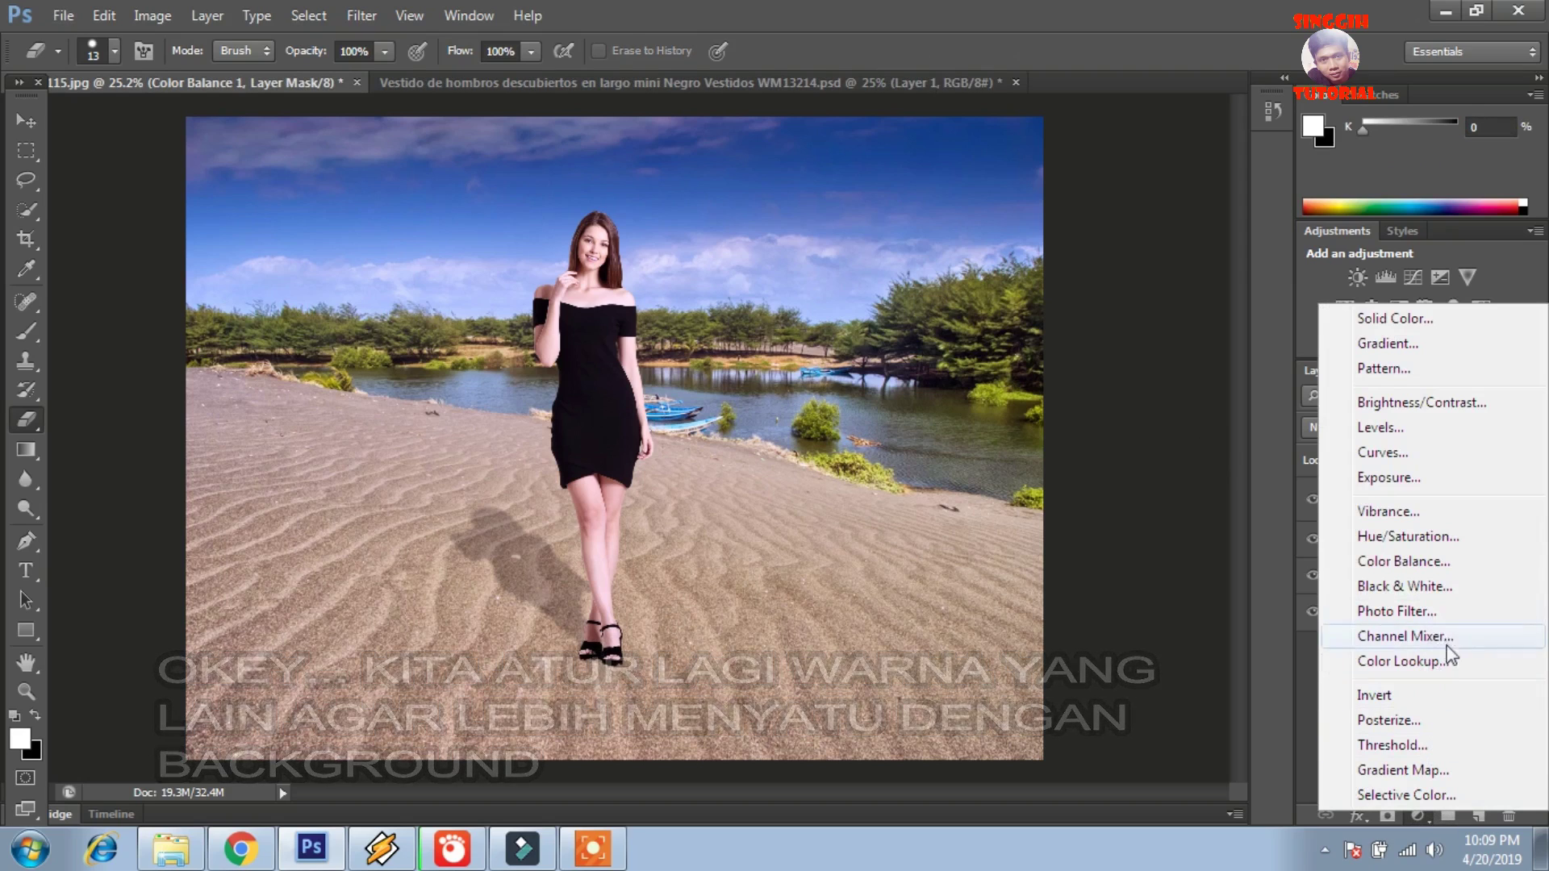
{"action": "left_click", "coordinate": [1420, 539]}
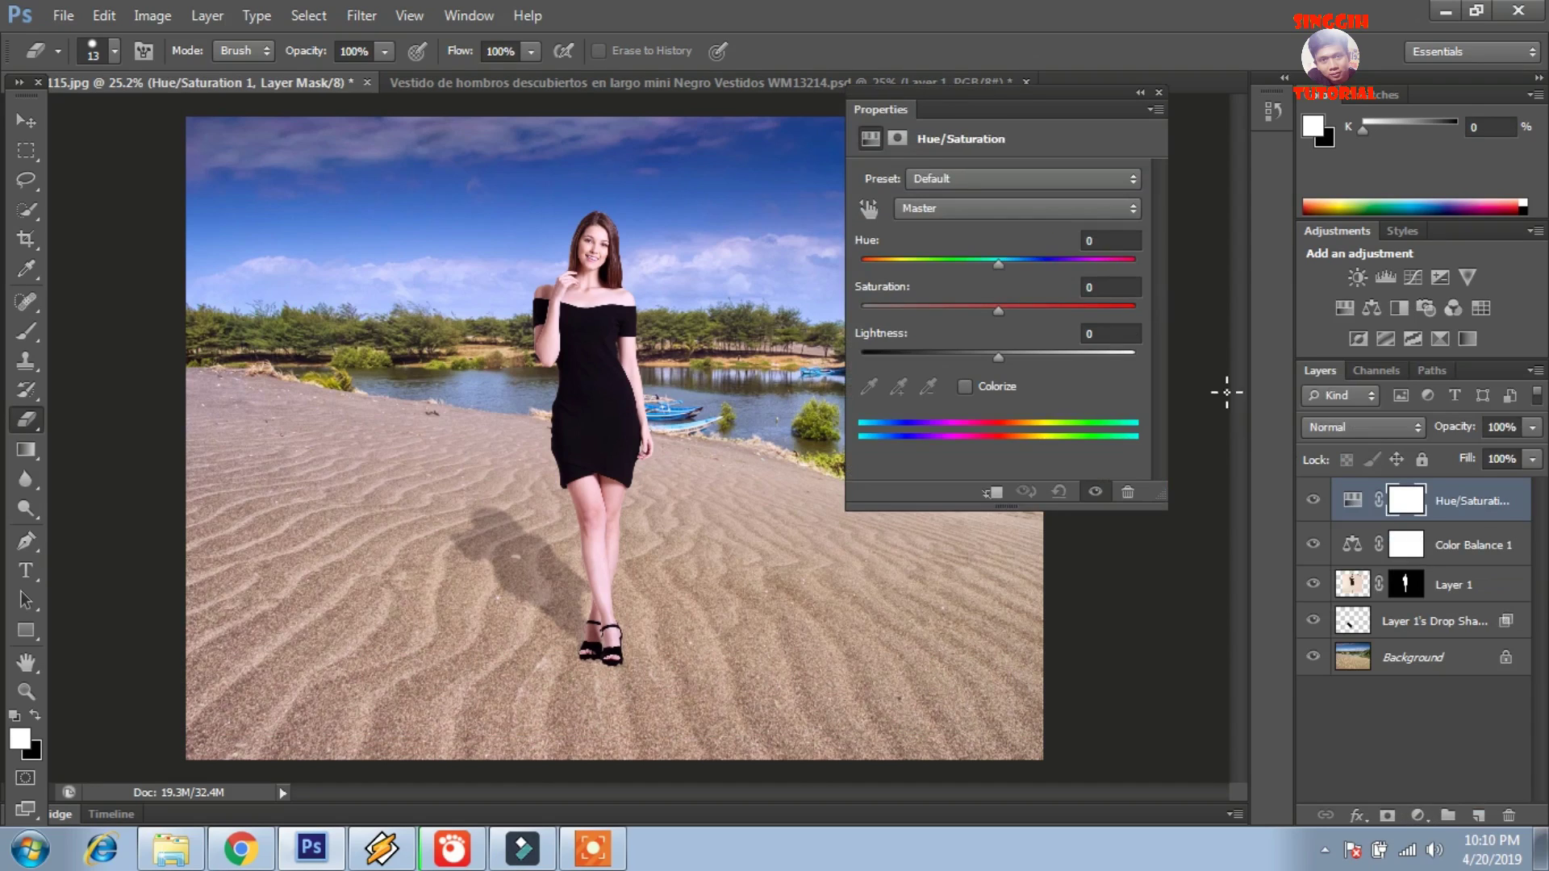
{"action": "left_click", "coordinate": [1001, 260]}
{"action": "mouse_move", "coordinate": [1006, 260]}
{"action": "left_mouse_down"}
{"action": "mouse_move", "coordinate": [975, 259]}
{"action": "mouse_move", "coordinate": [1016, 260]}
{"action": "left_mouse_up"}
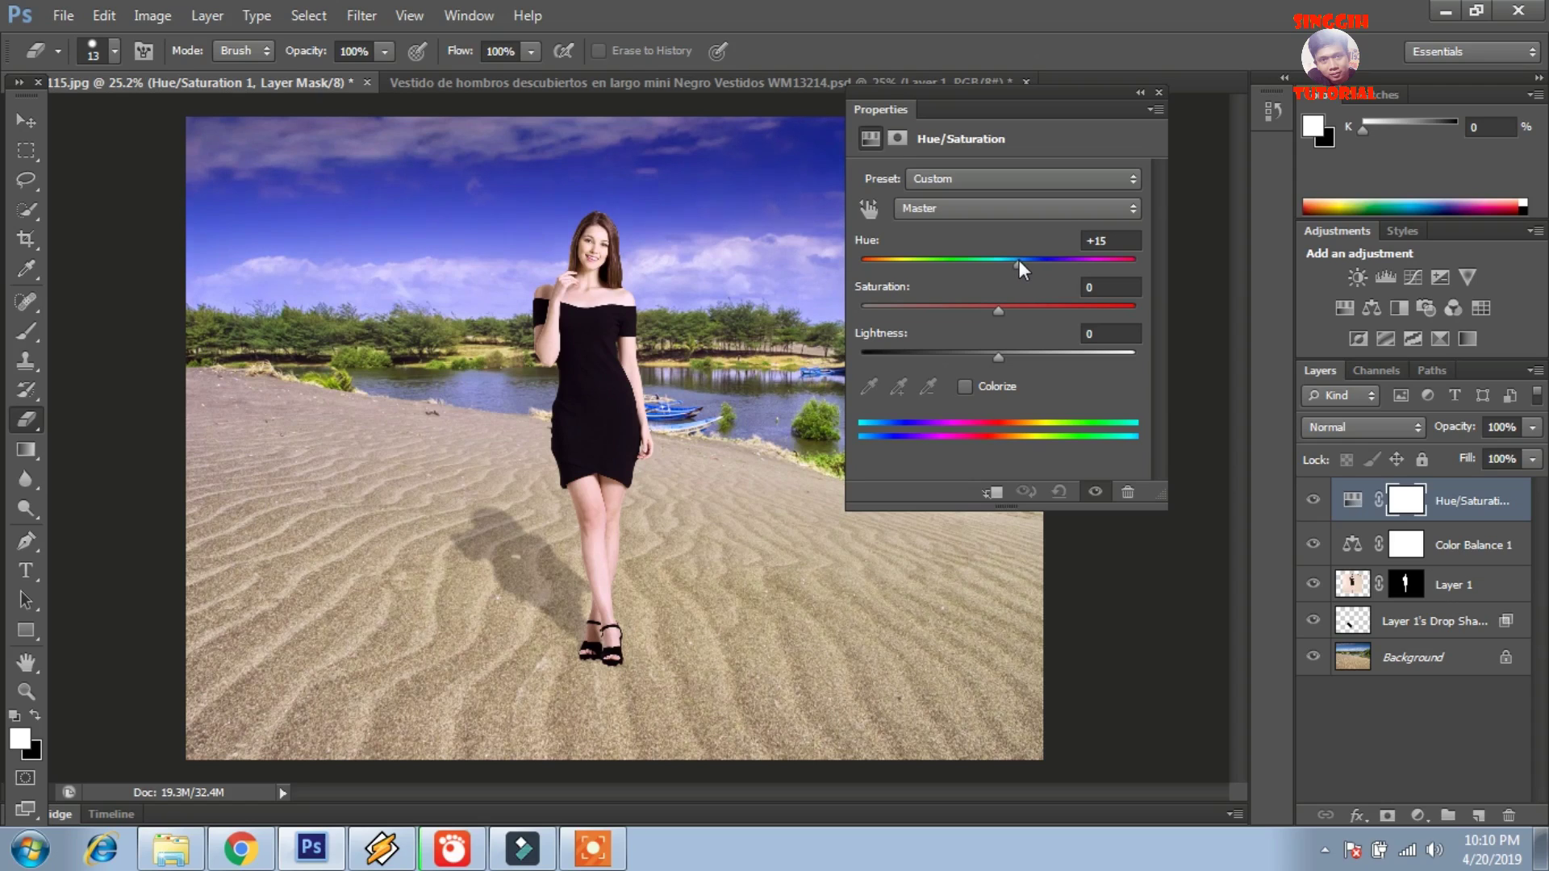
{"action": "left_click", "coordinate": [1159, 93]}
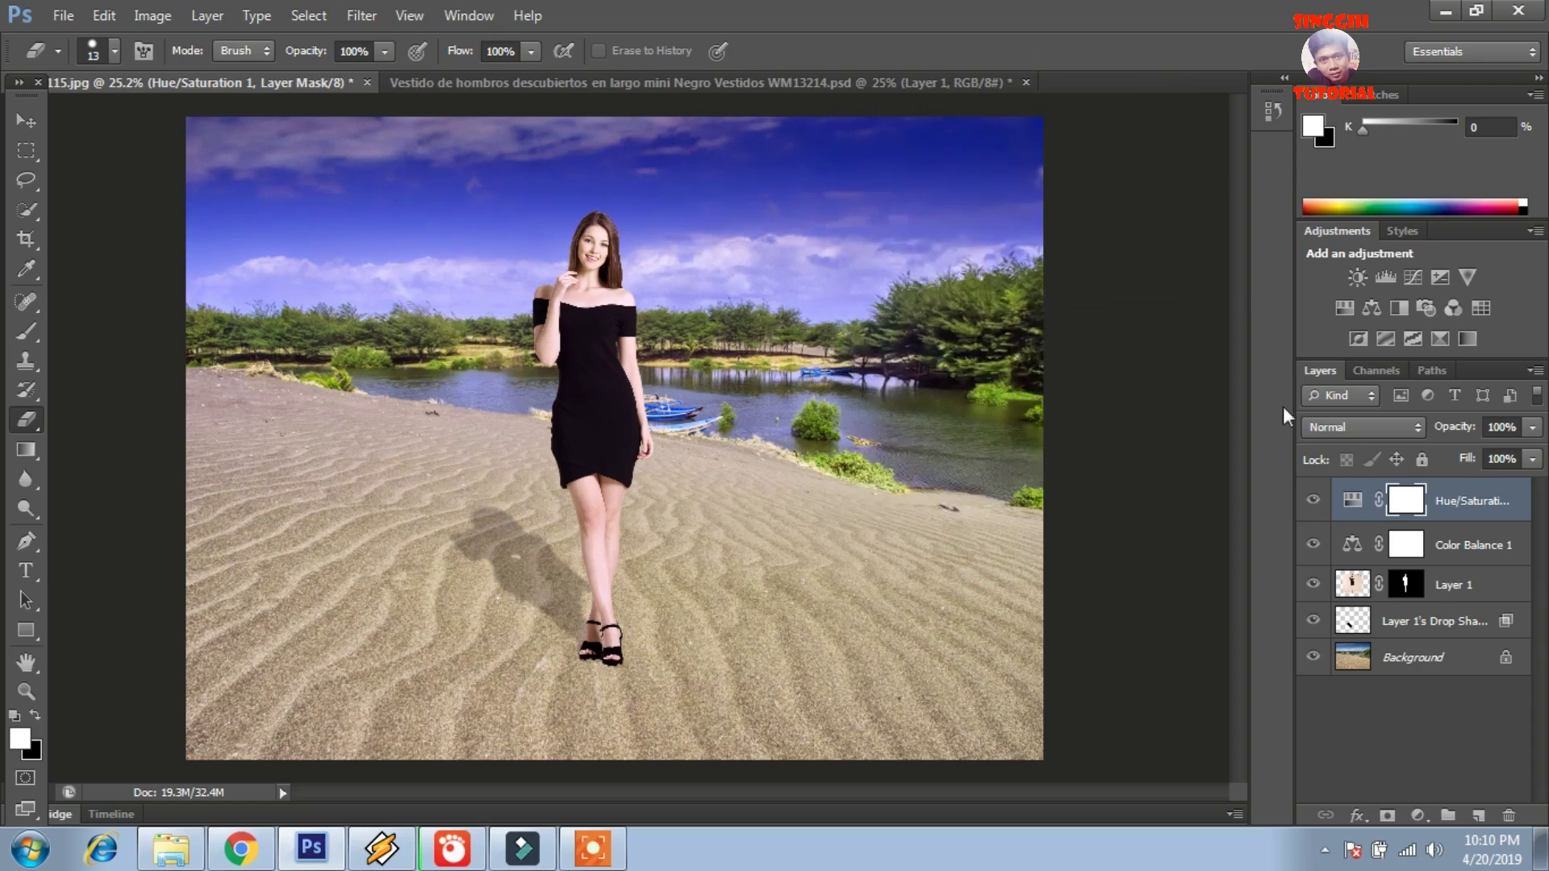
{"action": "left_click", "coordinate": [1313, 501]}
{"action": "left_click", "coordinate": [1314, 501]}
Add a Curves adjustment layer on top and raise the middle of the RGB curve slightly to brighten the image
{"action": "left_click", "coordinate": [1424, 818]}
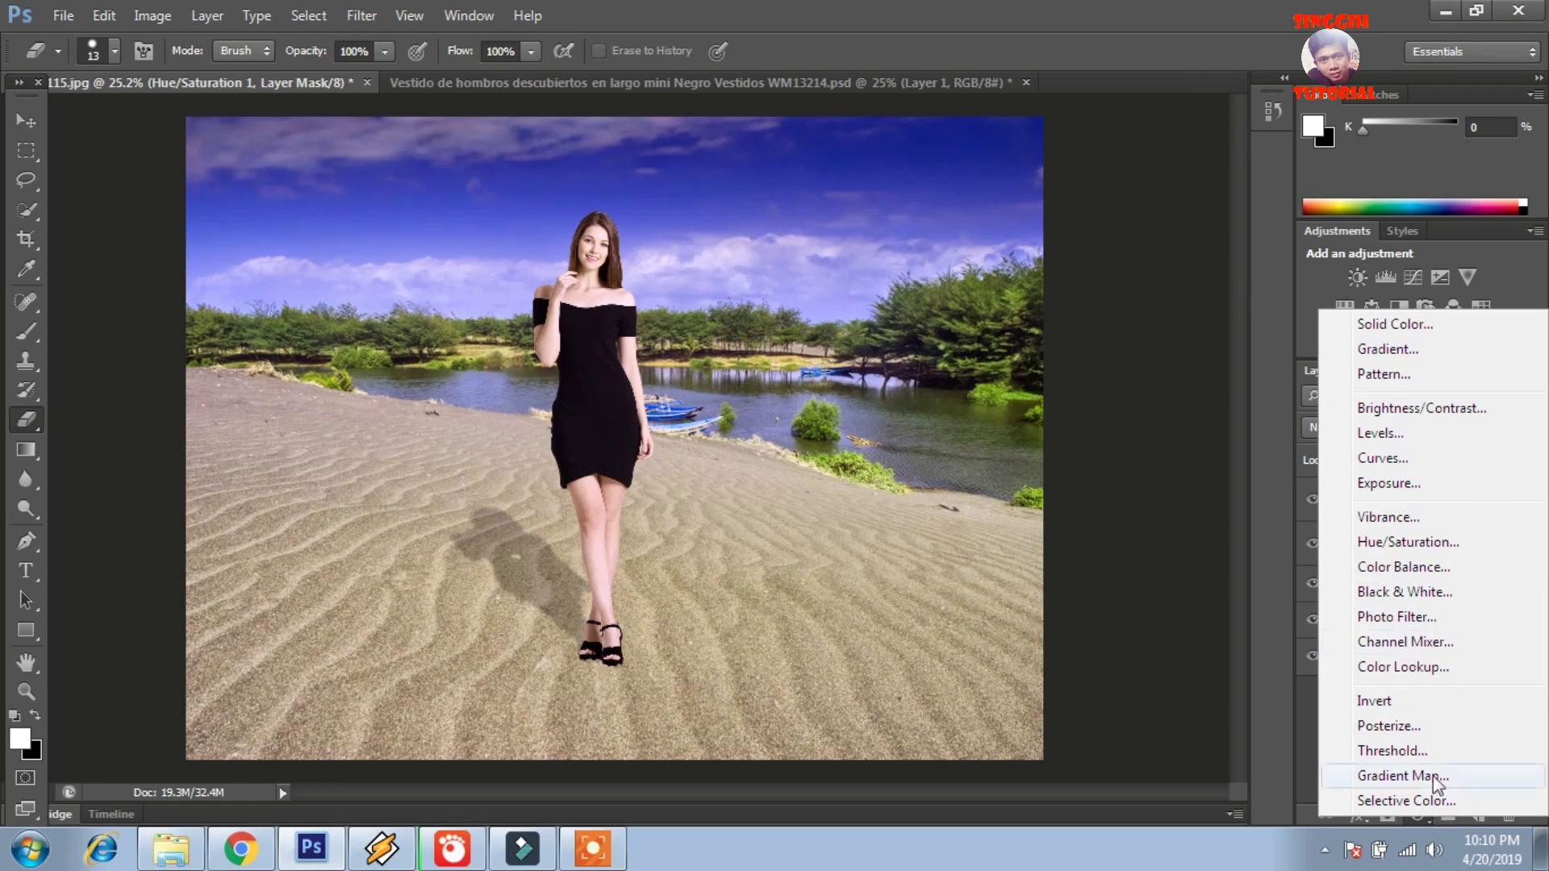
{"action": "left_click", "coordinate": [1439, 462]}
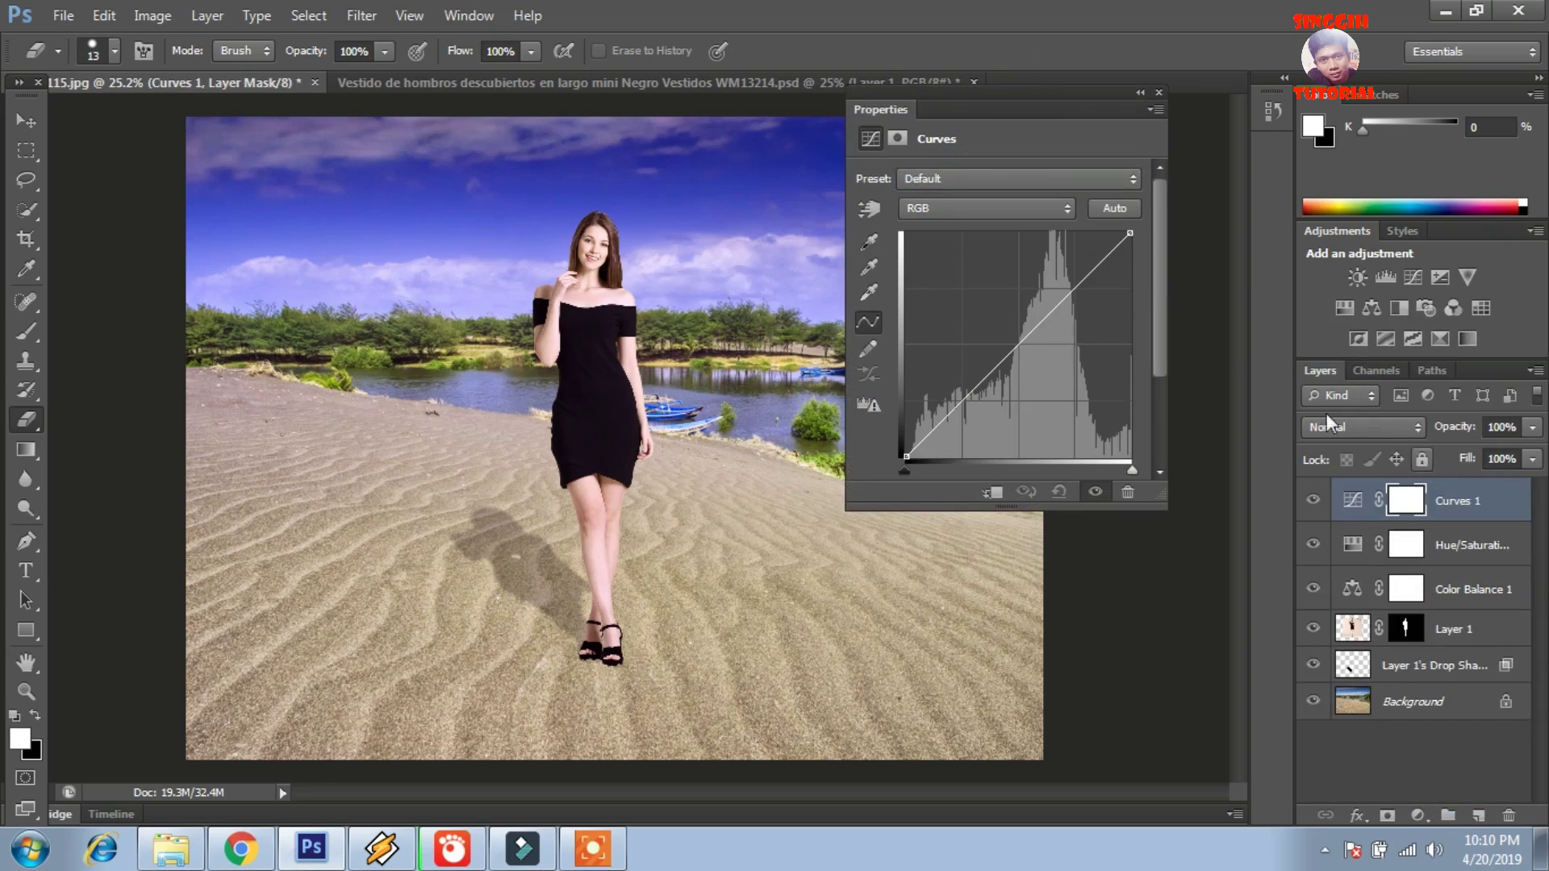
{"action": "mouse_move", "coordinate": [1029, 334]}
{"action": "left_mouse_down"}
{"action": "mouse_move", "coordinate": [1025, 321]}
{"action": "mouse_move", "coordinate": [1035, 350]}
{"action": "mouse_move", "coordinate": [1012, 336]}
{"action": "left_mouse_up"}
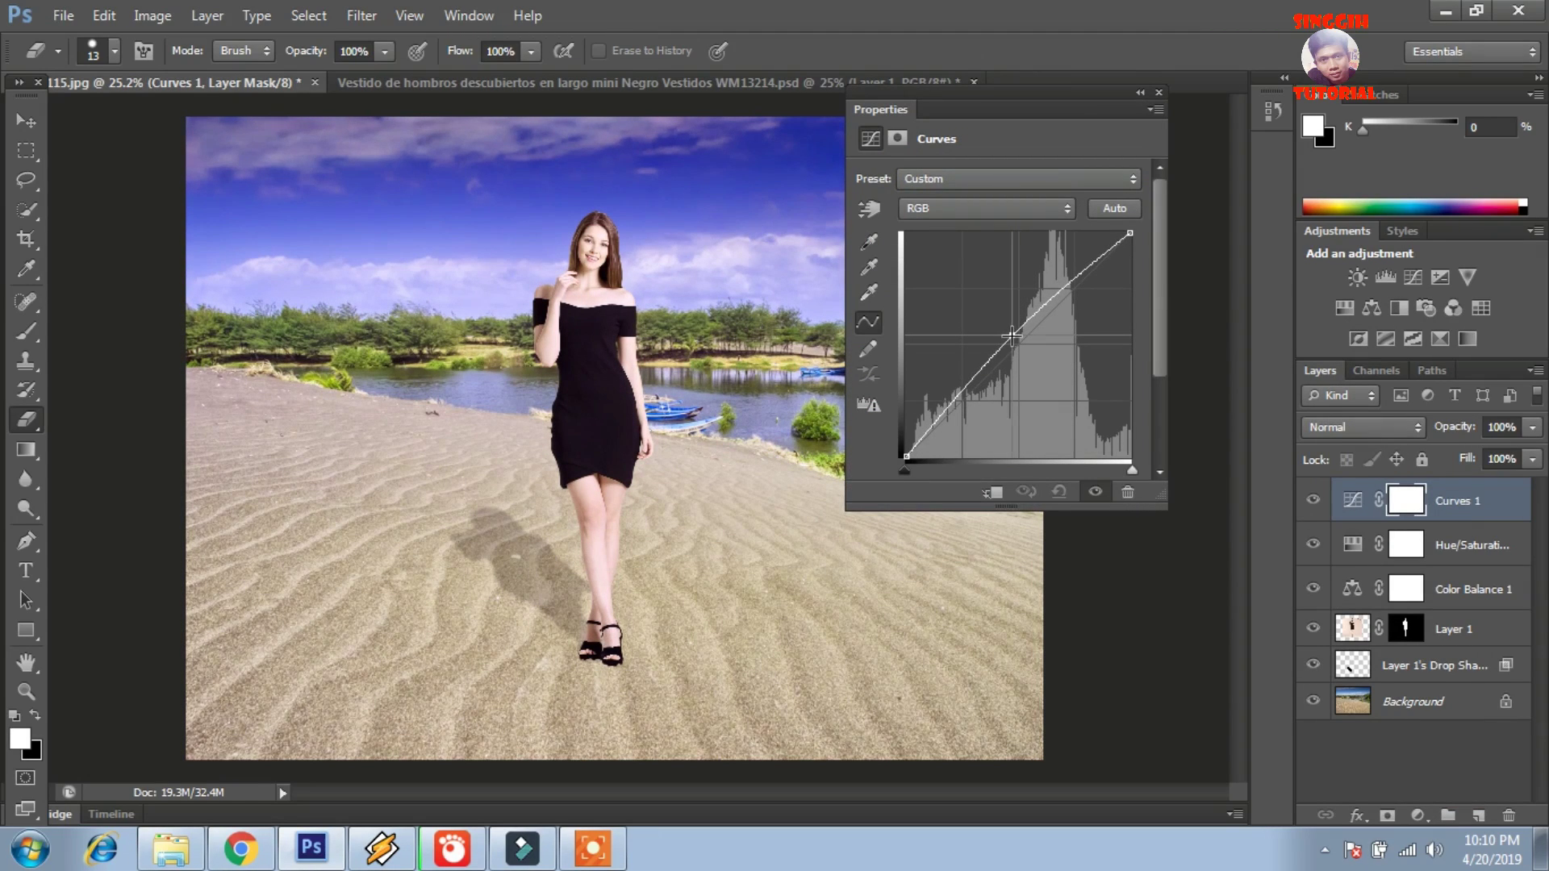
{"action": "left_click", "coordinate": [1159, 93]}
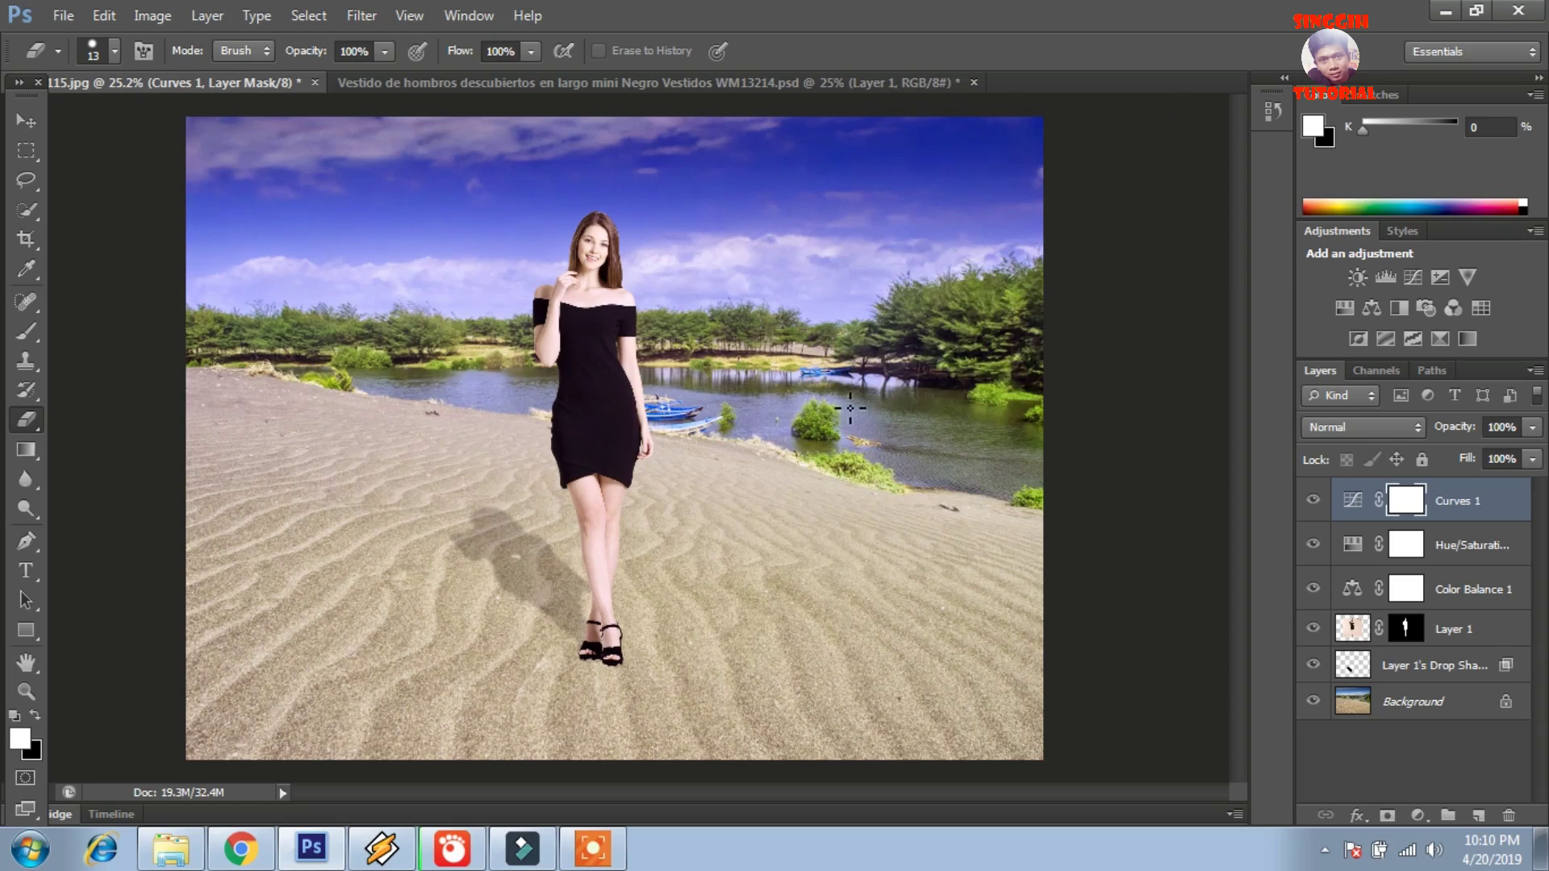
Examine the finished composite up close and as a whole, checking the woman, her feet and the shadow on the sand
{"action": "scroll", "coordinate": [598, 287], "scroll_direction": "up", "scroll_amount": 5, "text": "alt"}
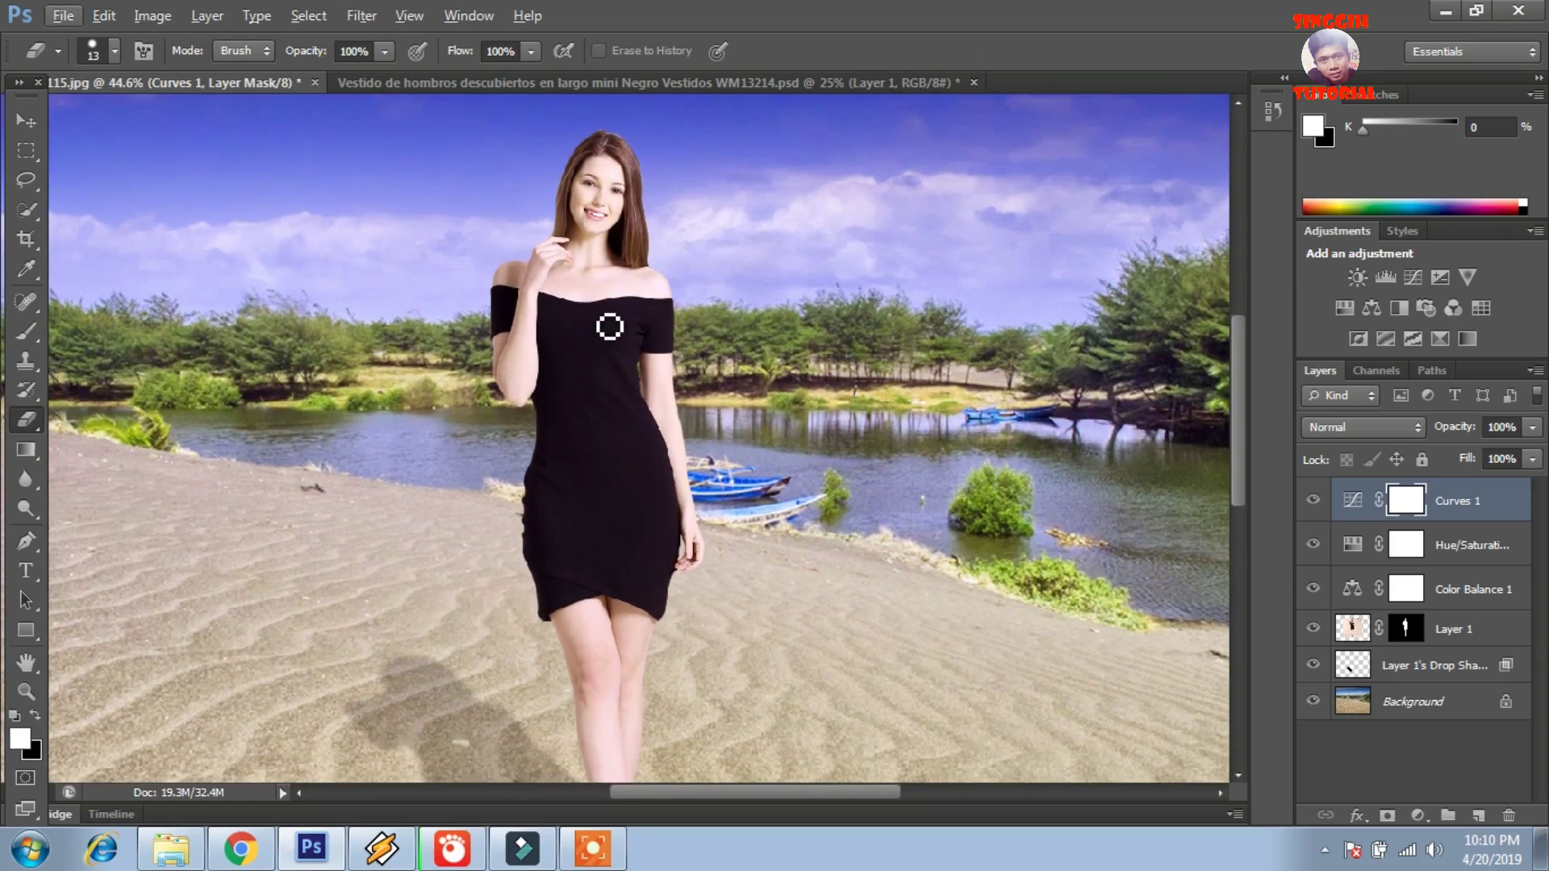
{"action": "scroll", "coordinate": [609, 326], "scroll_direction": "down", "scroll_amount": 10}
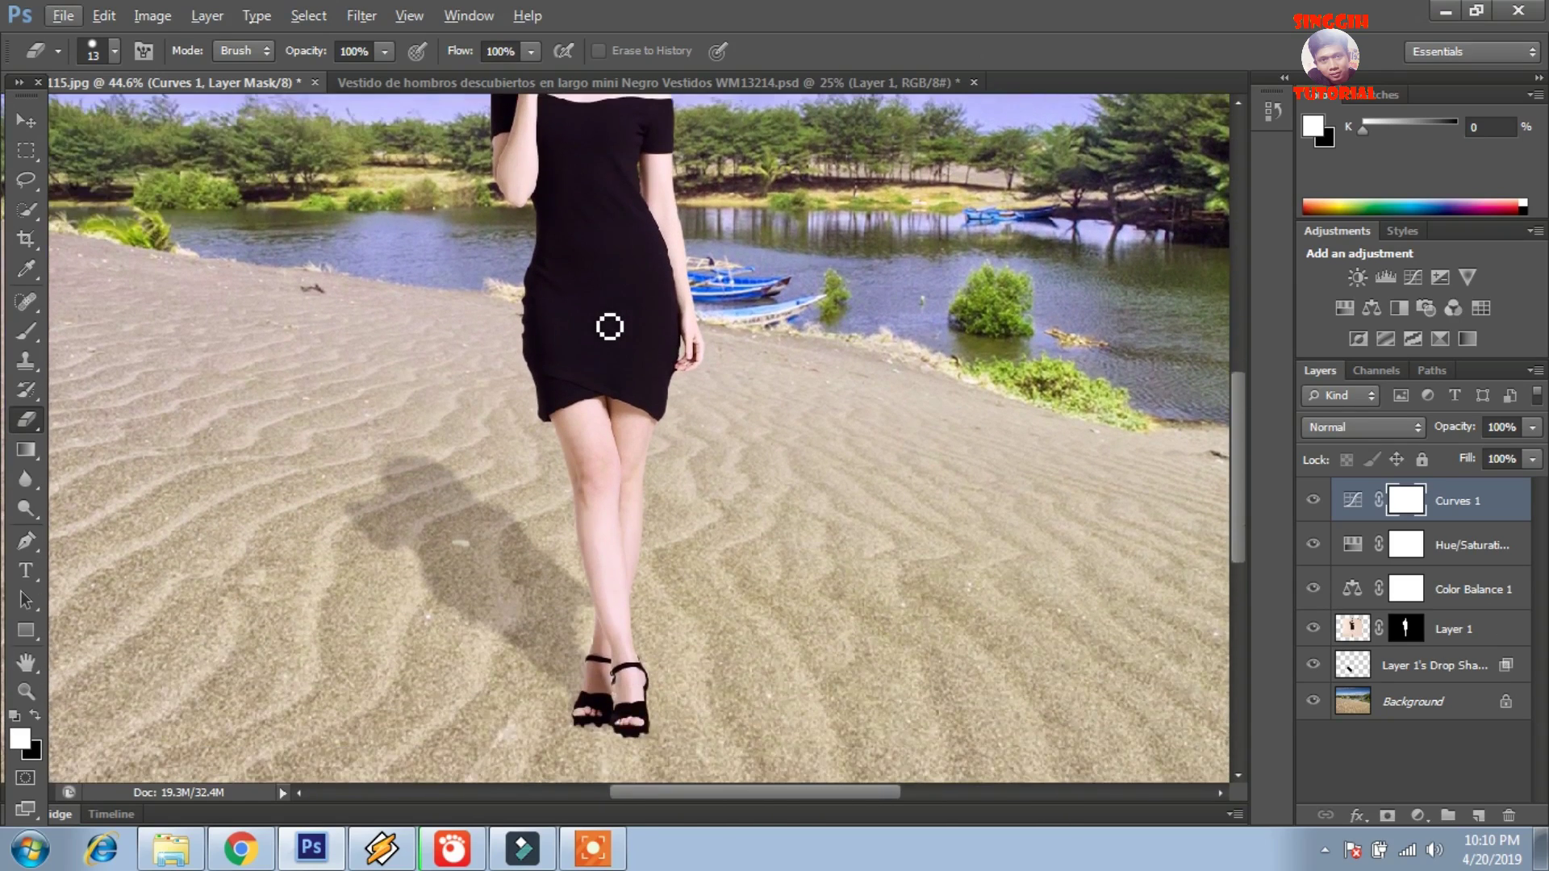
{"action": "scroll", "coordinate": [609, 327], "scroll_direction": "down", "scroll_amount": 5}
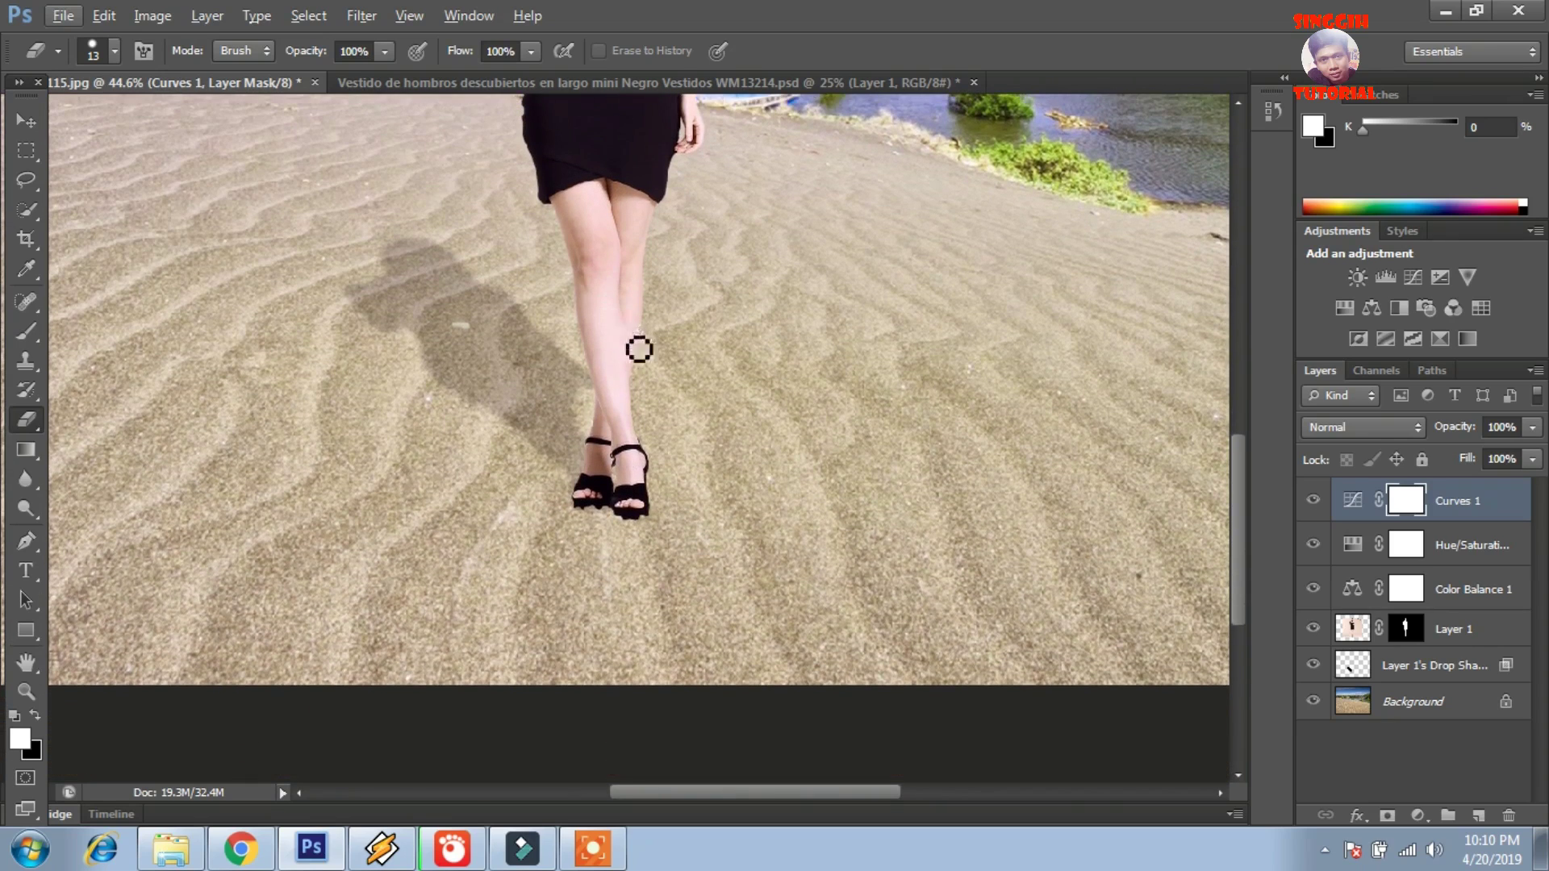
{"action": "scroll", "coordinate": [668, 353], "scroll_direction": "up", "scroll_amount": 1}
{"action": "scroll", "coordinate": [668, 354], "scroll_direction": "up", "scroll_amount": 3}
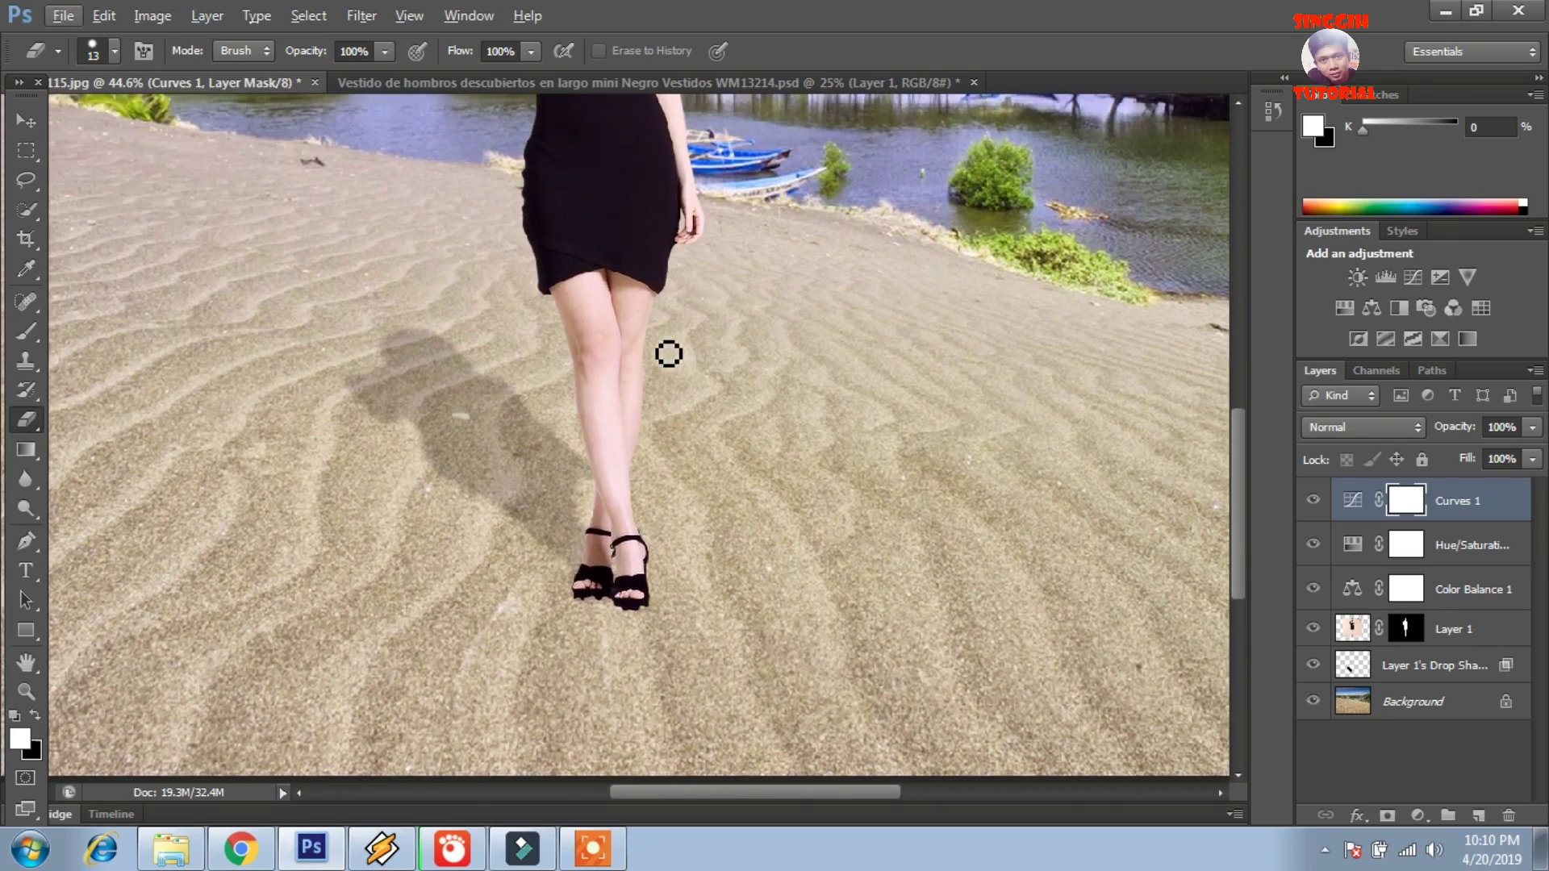
{"action": "scroll", "coordinate": [666, 350], "scroll_direction": "down", "scroll_amount": 4}
{"action": "scroll", "coordinate": [666, 348], "scroll_direction": "down", "scroll_amount": 1}
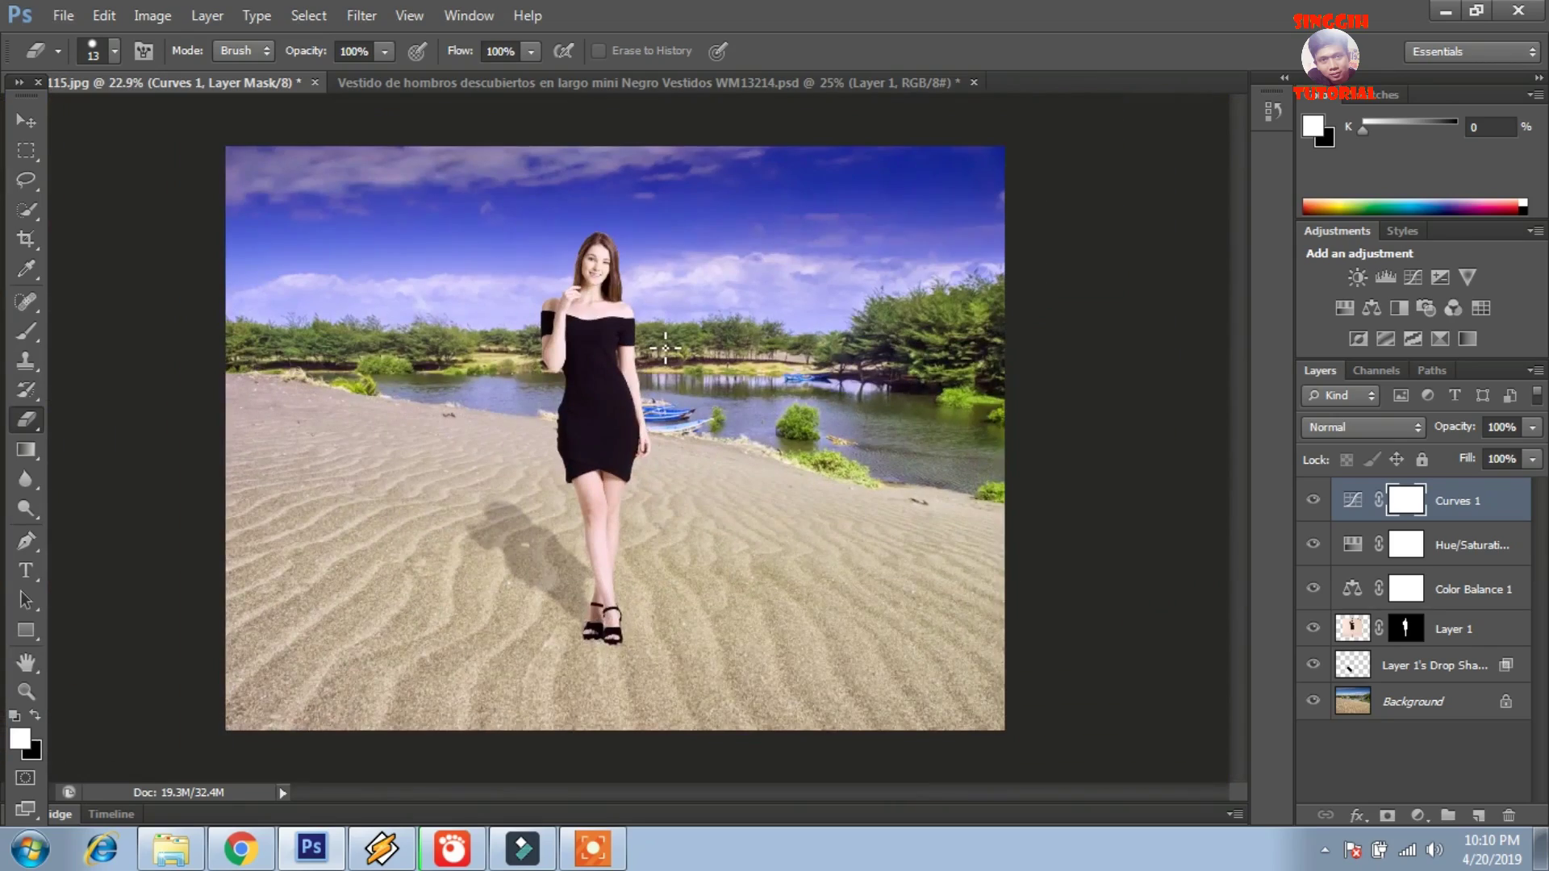
{"action": "scroll", "coordinate": [666, 348], "scroll_direction": "up", "scroll_amount": 2}
{"action": "scroll", "coordinate": [647, 328], "scroll_direction": "down", "scroll_amount": 1}
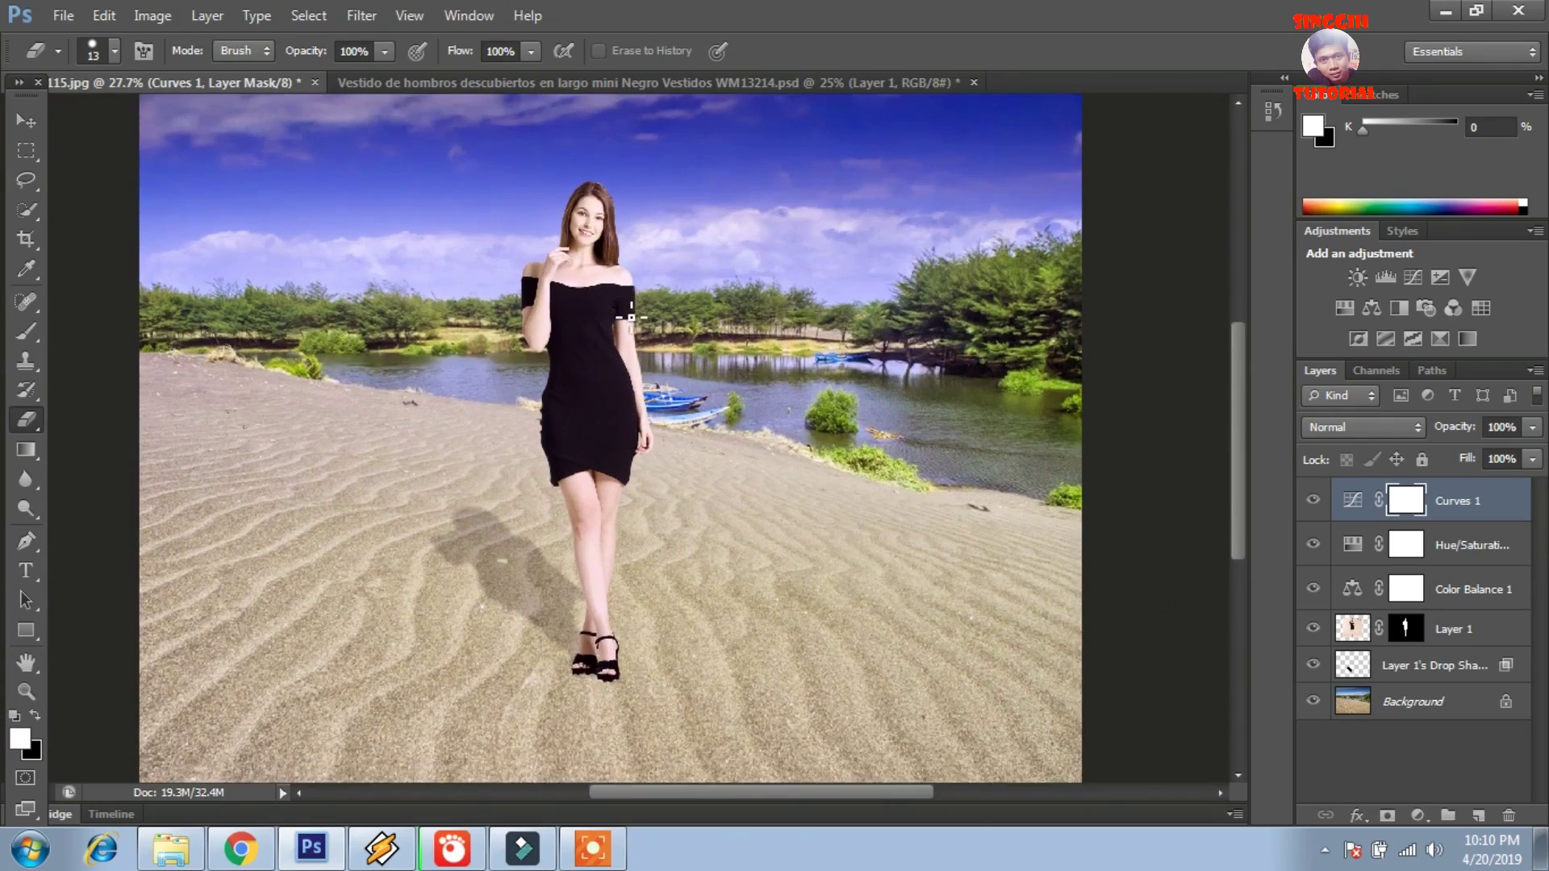
{"action": "scroll", "coordinate": [638, 323], "scroll_direction": "up", "scroll_amount": 1}
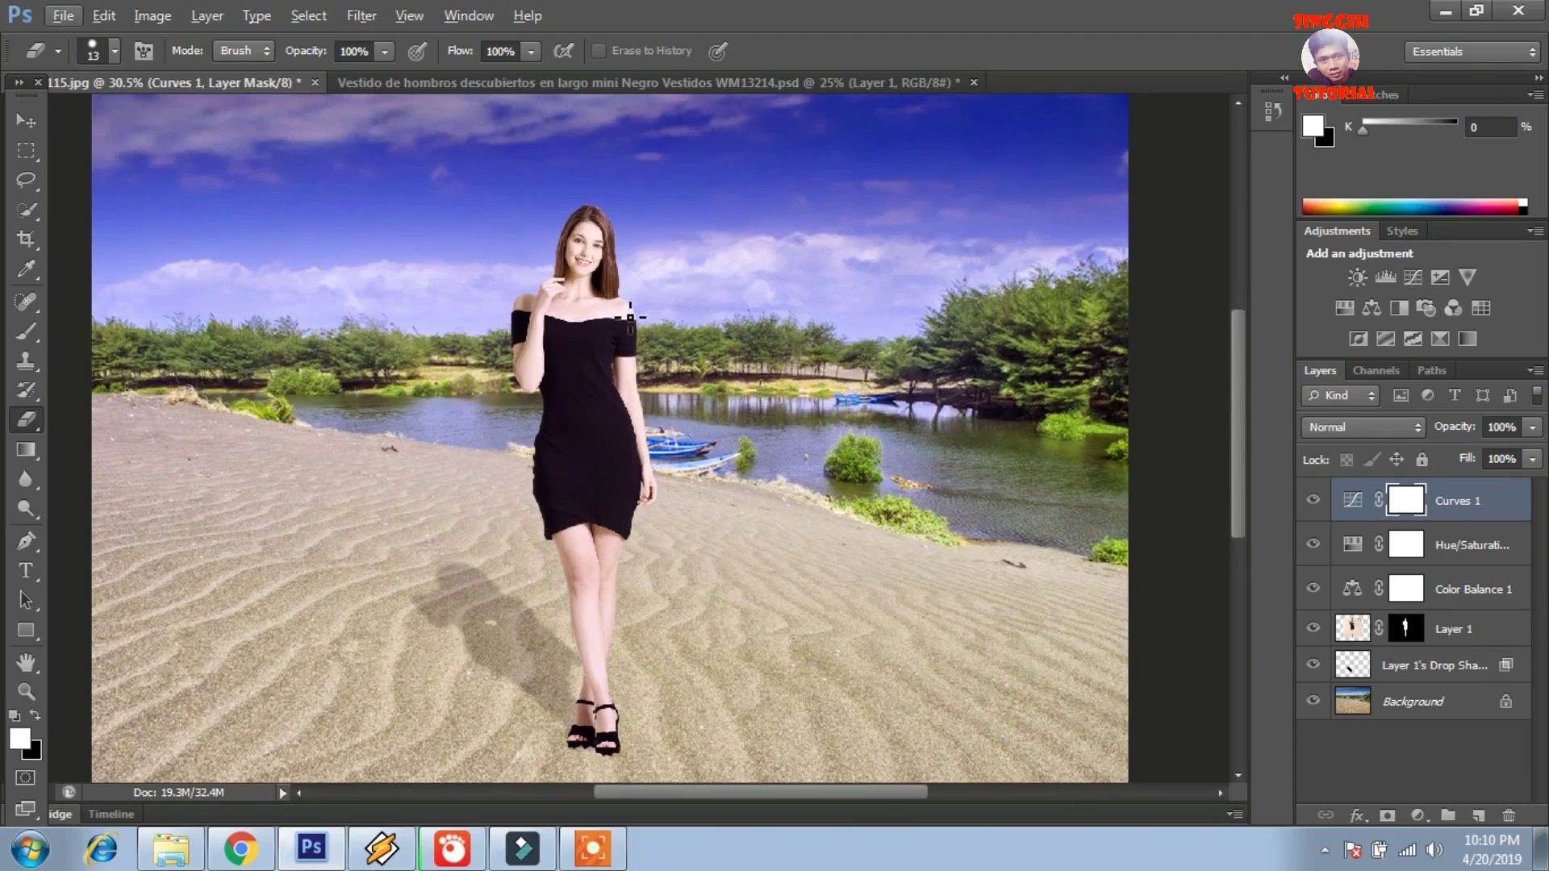